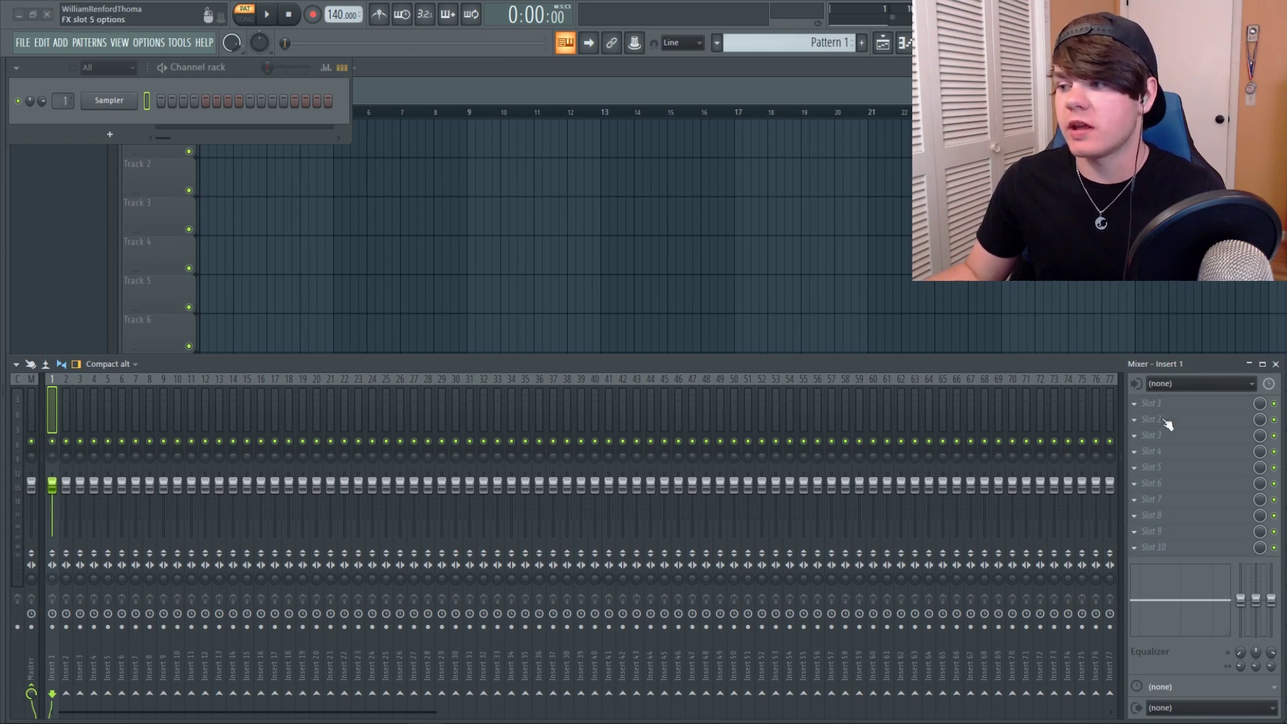
- Replace the Sampler channel with Patcher and reposition the Patcher window over the playlist
{"action": "right_click", "coordinate": [128, 107]}
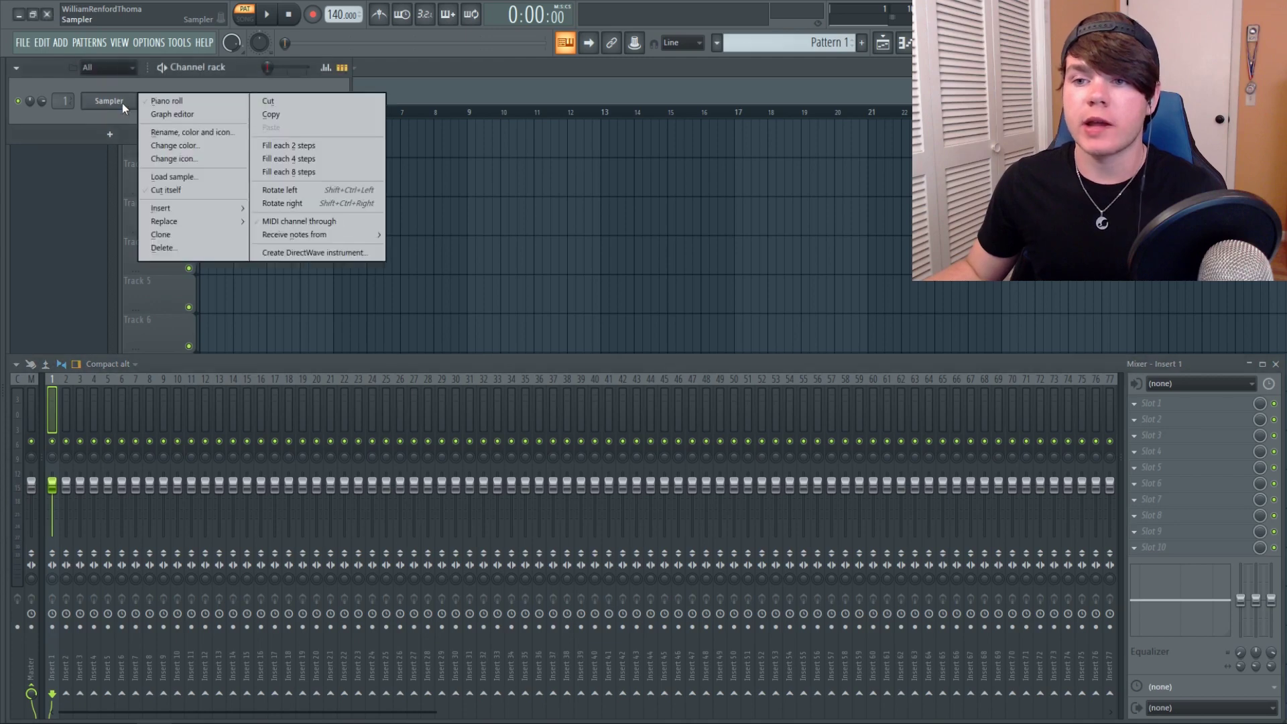
{"action": "mouse_move", "coordinate": [216, 219]}
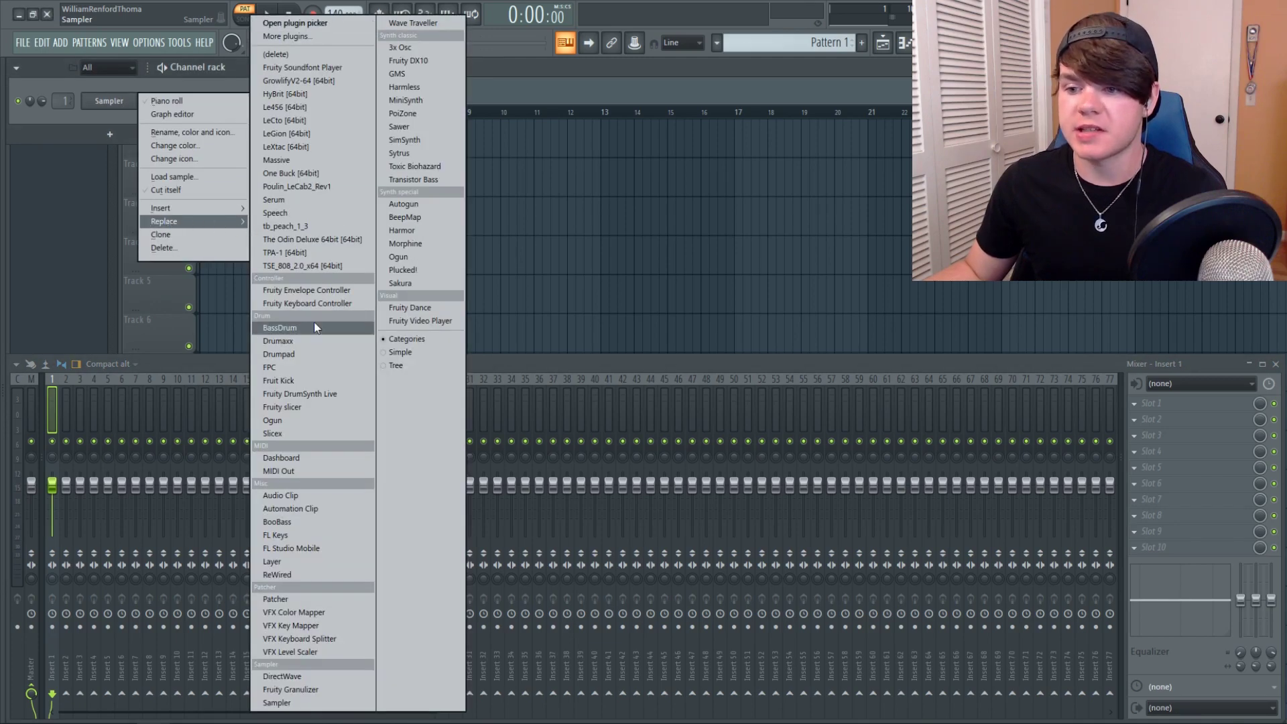
{"action": "left_click", "coordinate": [319, 599]}
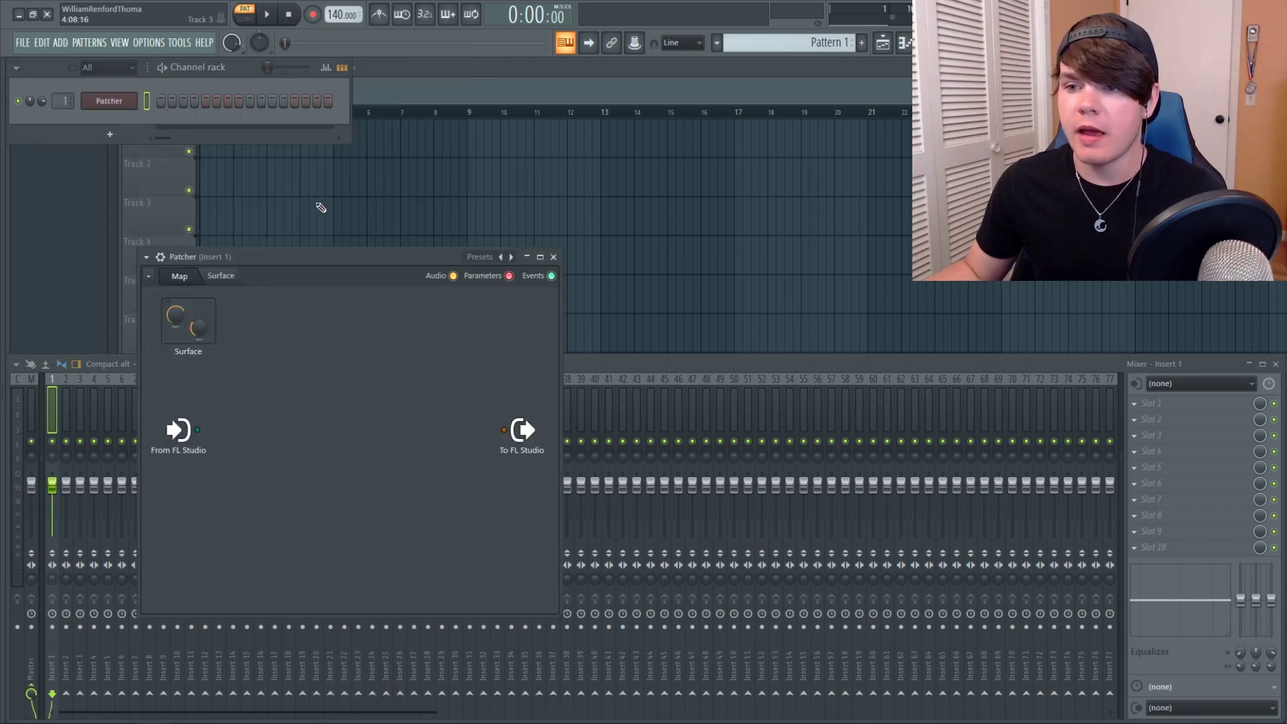
{"action": "left_click_drag", "start_coordinate": [315, 256], "coordinate": [415, 191]}
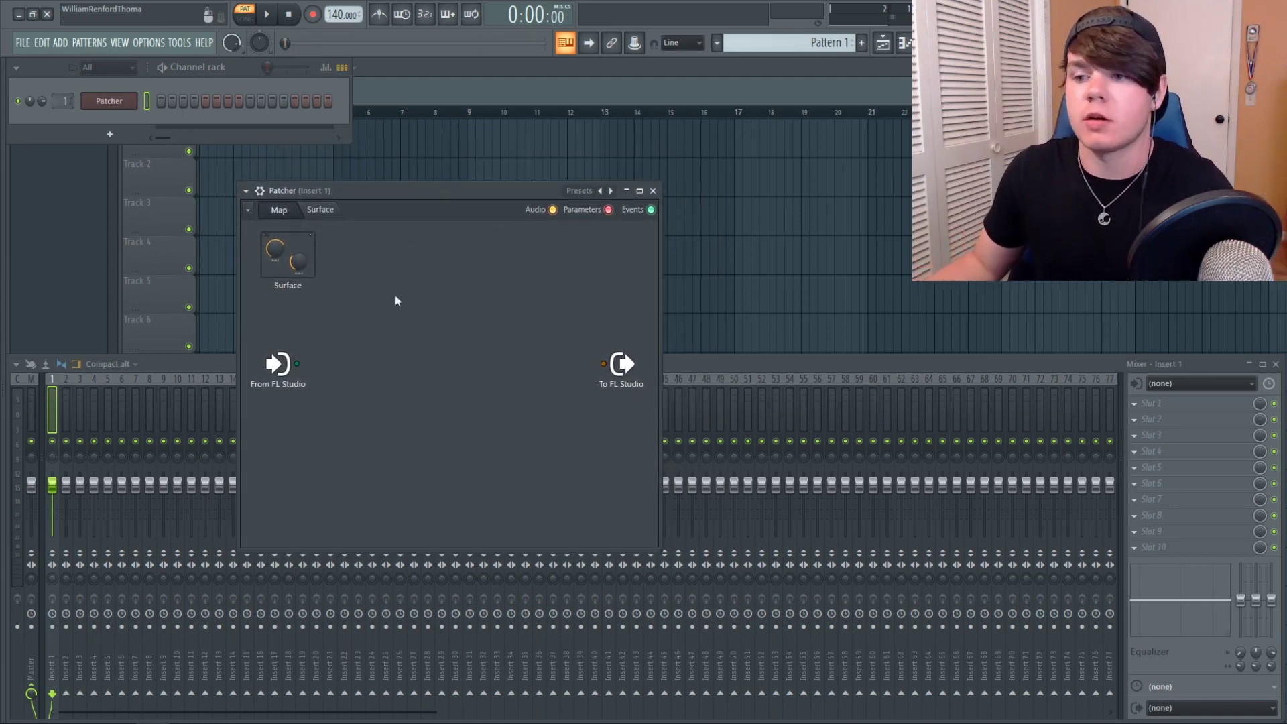
- Add the Harmor synth to the Patcher map between the FL Studio input and output
{"action": "right_click", "coordinate": [354, 355]}
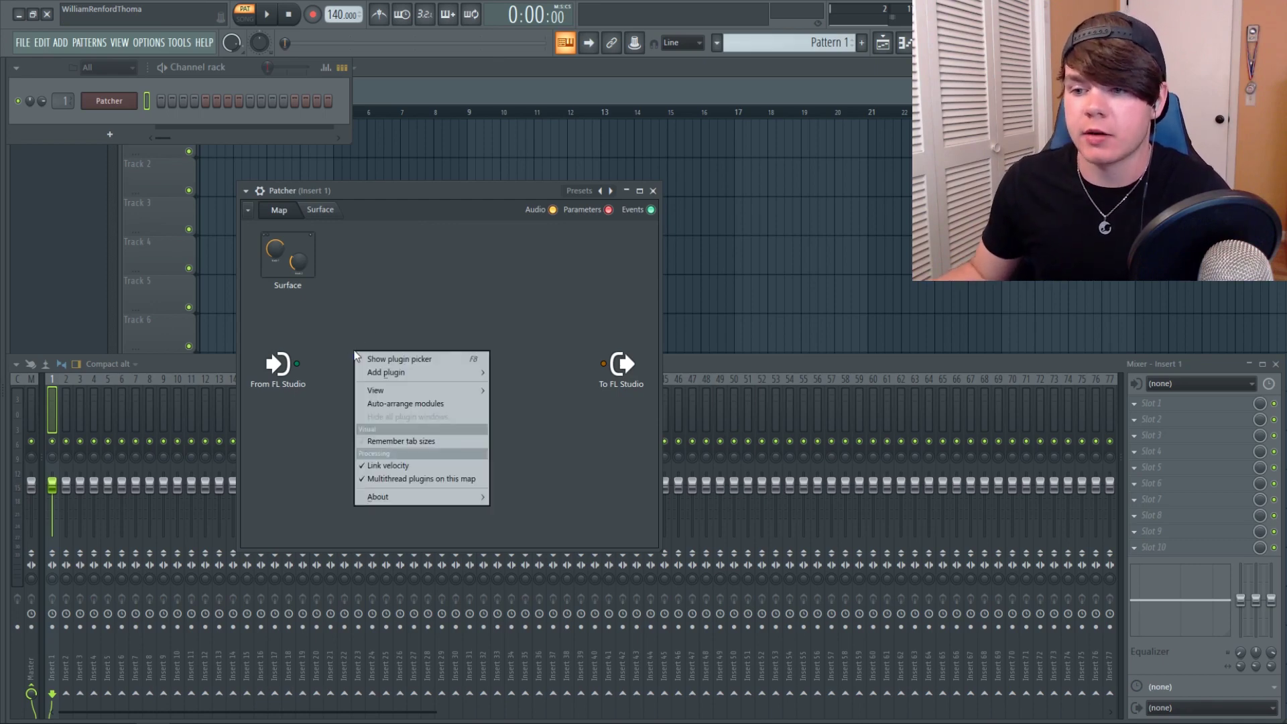
{"action": "mouse_move", "coordinate": [402, 372]}
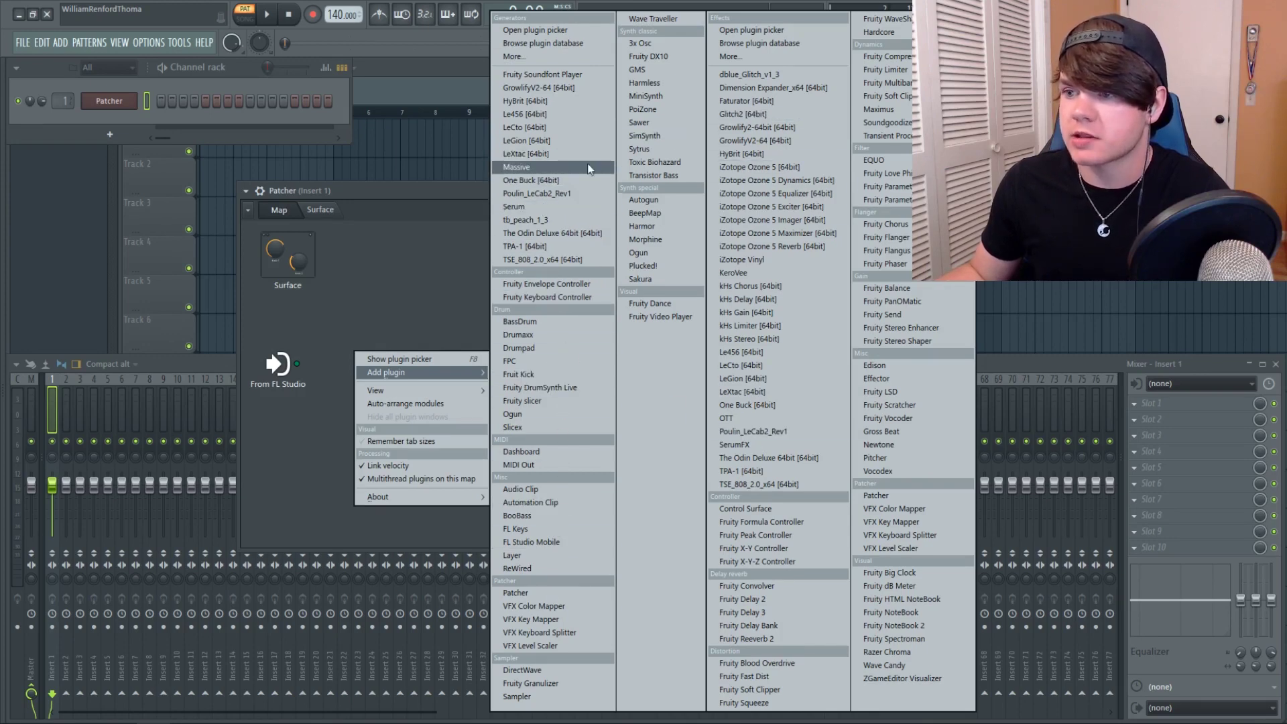
{"action": "left_click", "coordinate": [661, 223]}
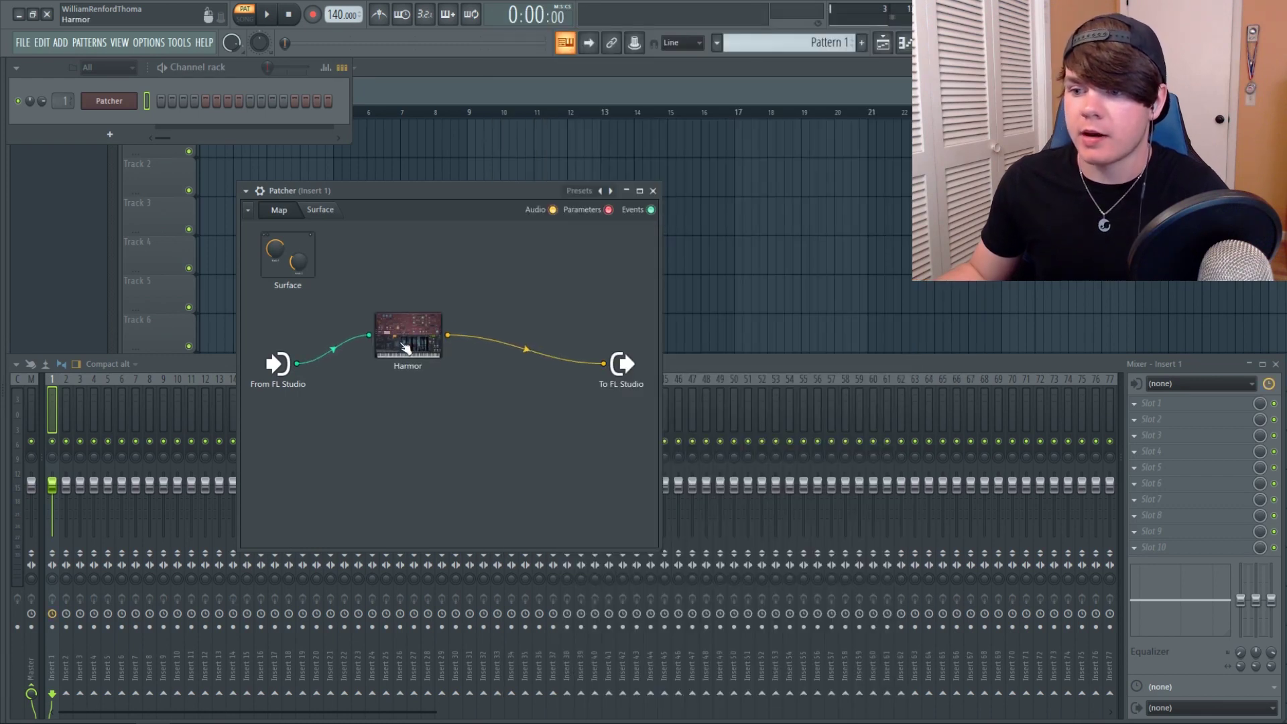
- Open Harmor from the map, load its Default preset and move its window clear
{"action": "left_click", "coordinate": [405, 346]}
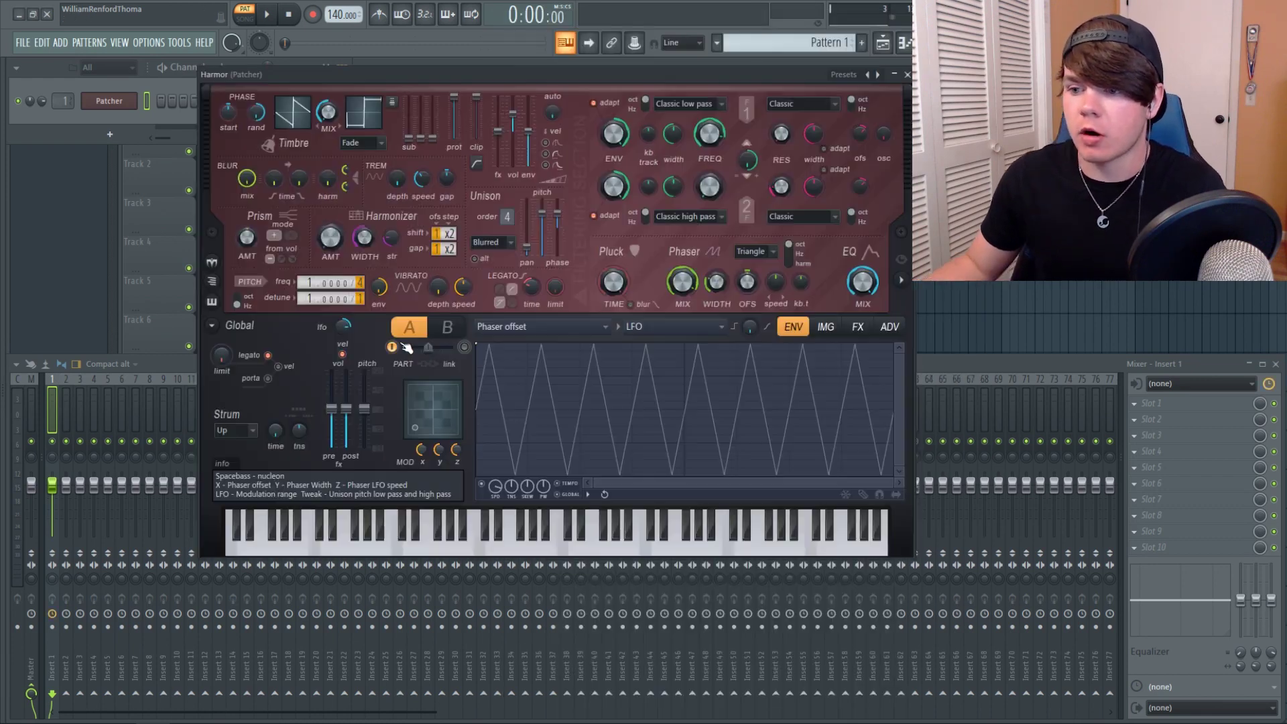
{"action": "left_click", "coordinate": [846, 75]}
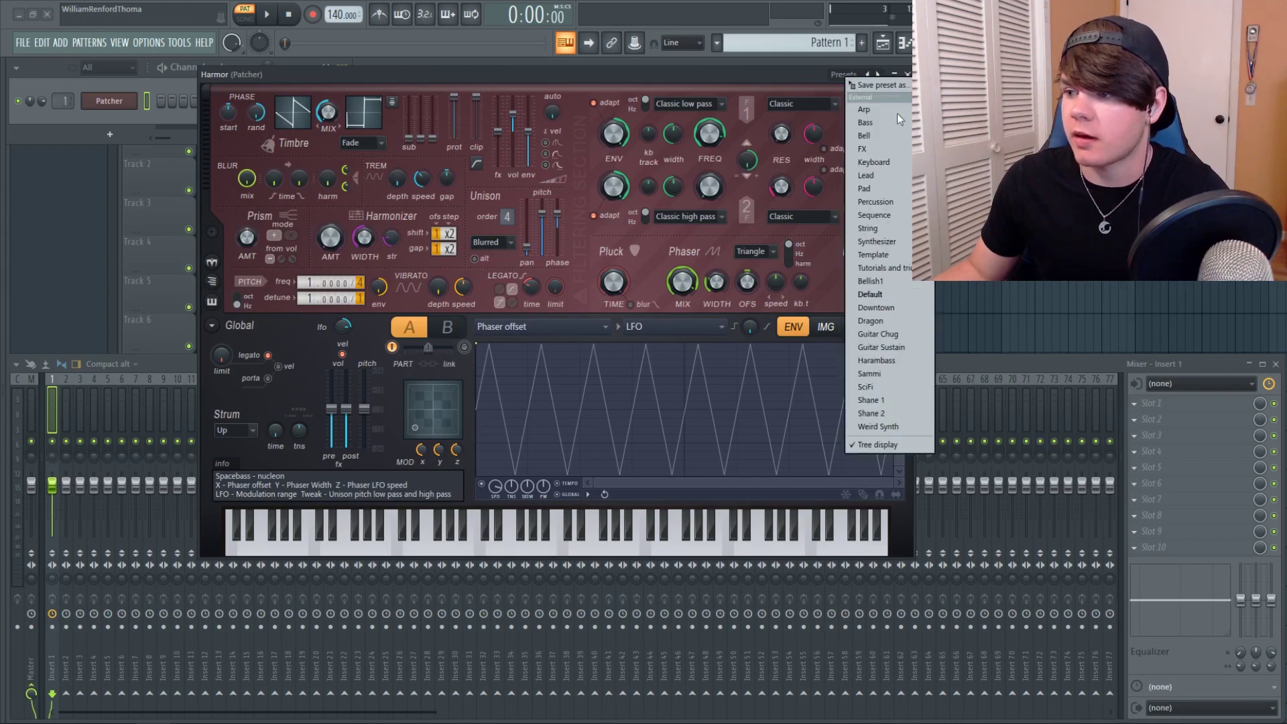
{"action": "left_click", "coordinate": [886, 294]}
{"action": "left_click_drag", "start_coordinate": [306, 75], "coordinate": [228, 111]}
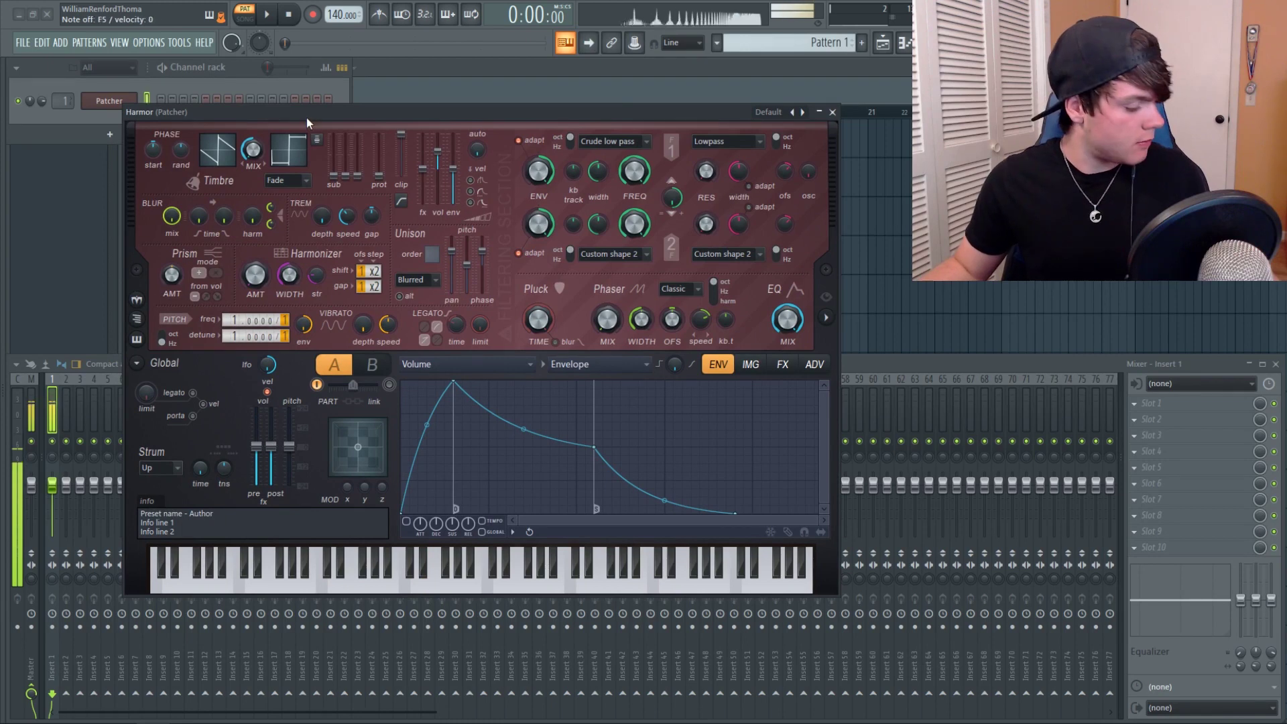
- Play a few test notes to audition Harmor's default sound, and close its window
{"action": "key", "text": "c"}
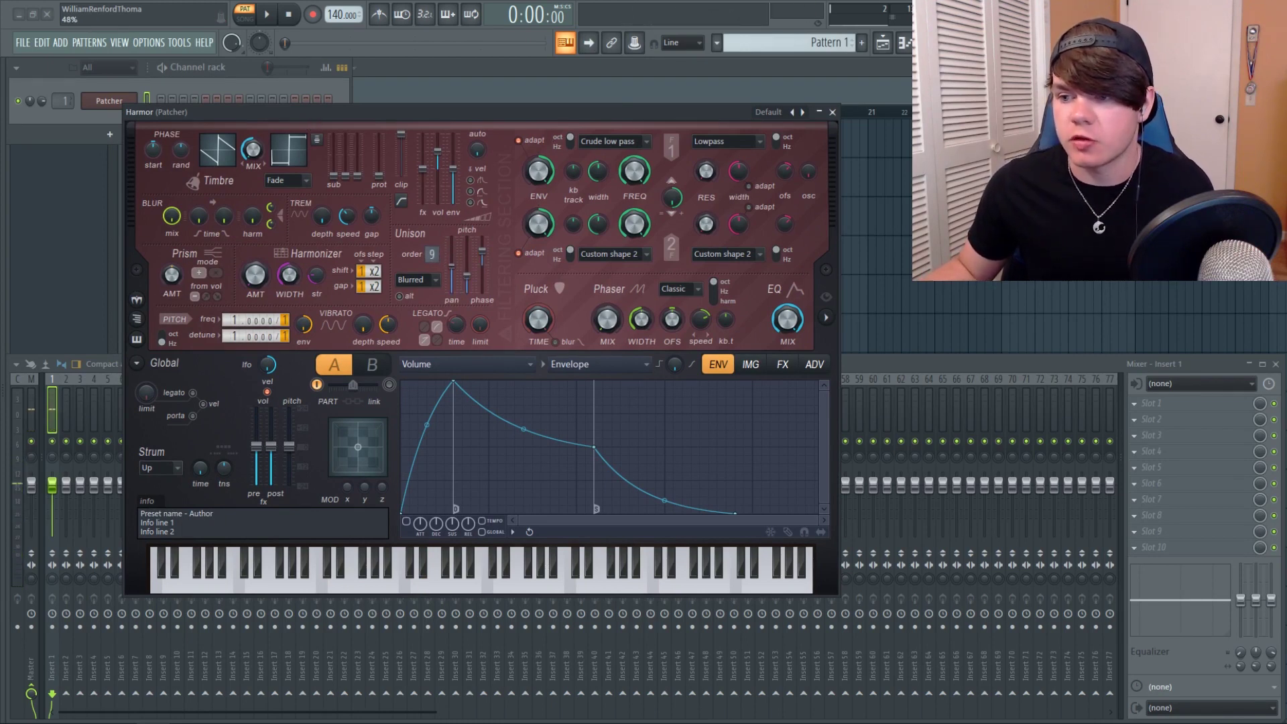
{"action": "key", "text": "c"}
{"action": "key", "text": "c"}
{"action": "key", "text": "x"}
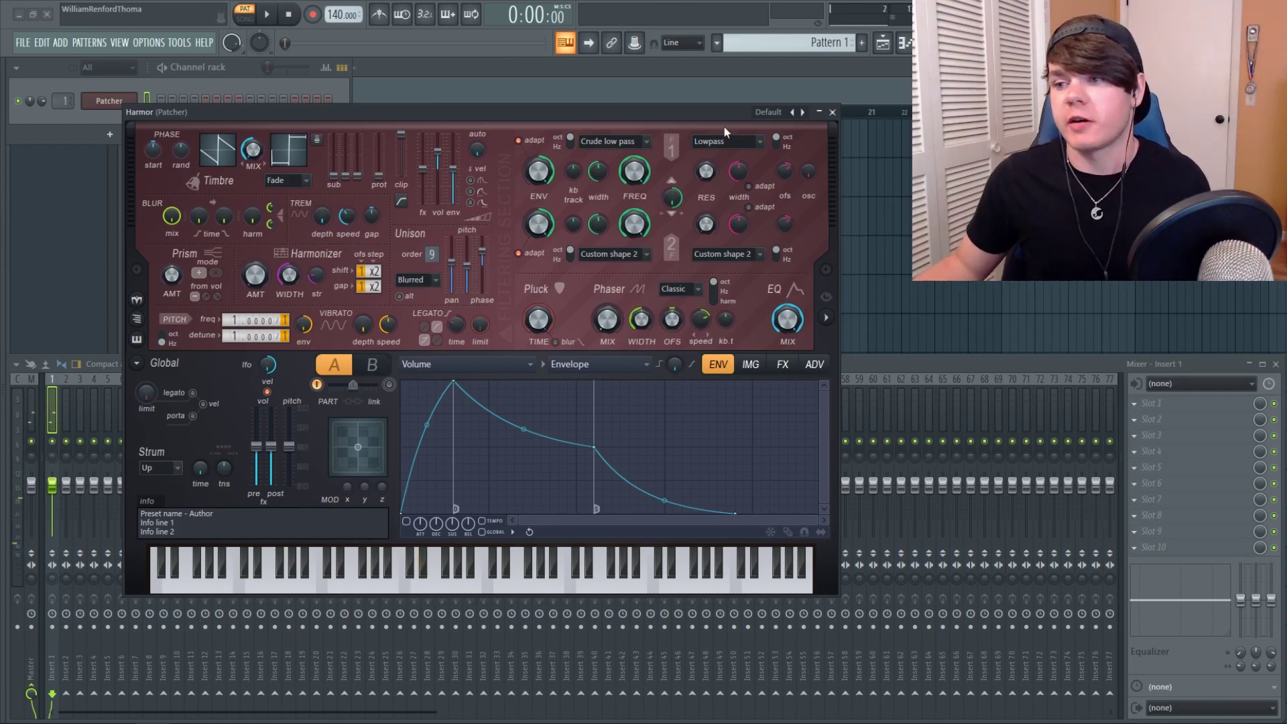
{"action": "key", "text": "c"}
{"action": "key", "text": "v"}
{"action": "key", "text": "c"}
{"action": "key", "text": "x"}
{"action": "key", "text": "c"}
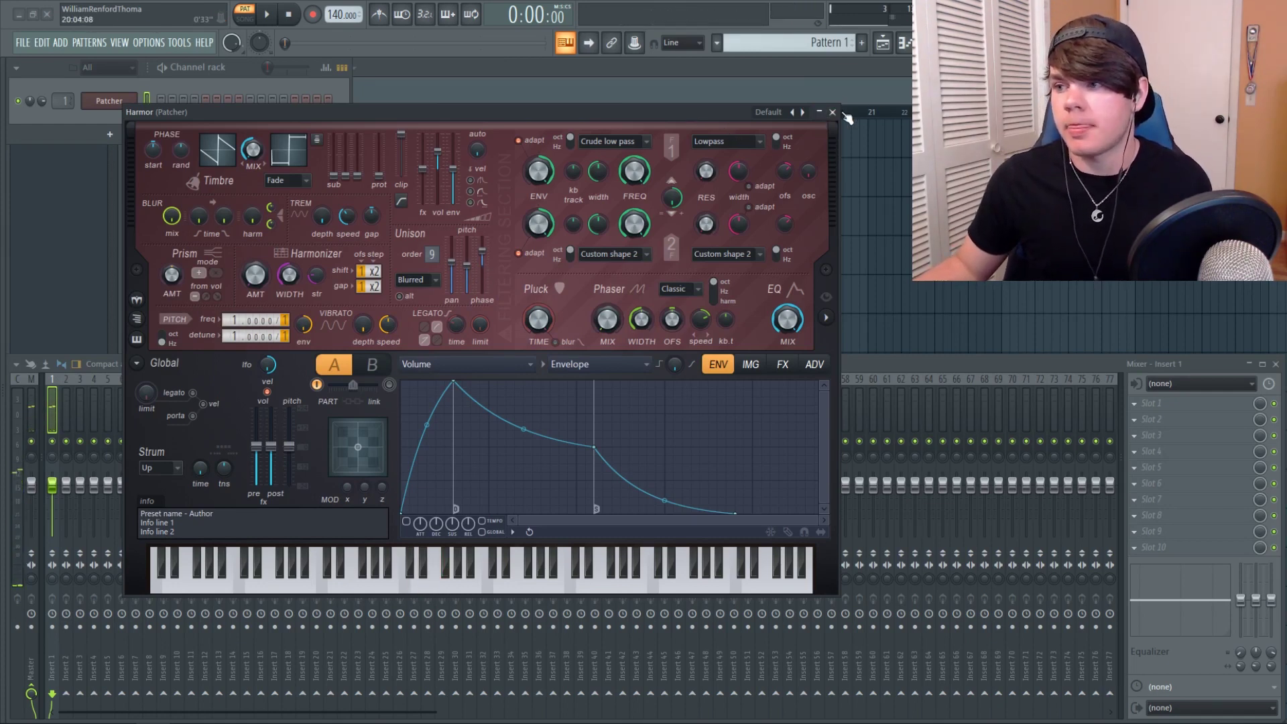
{"action": "left_click", "coordinate": [832, 112]}
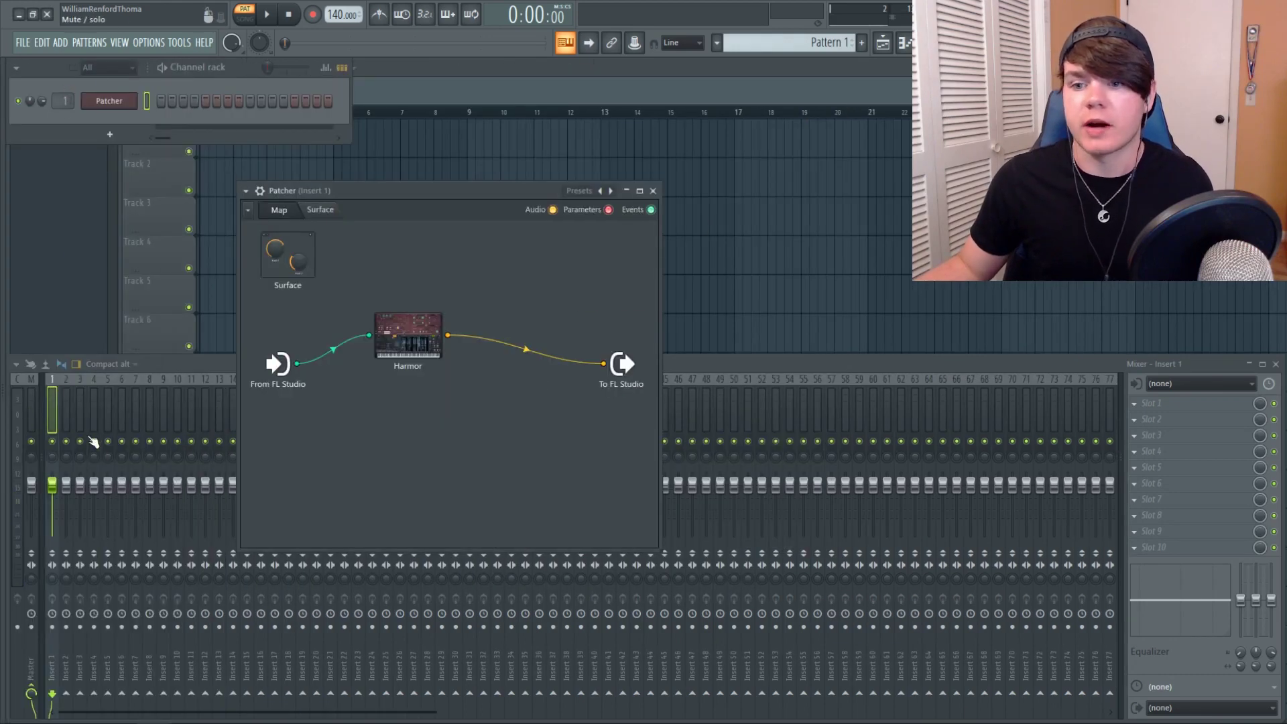
- Add Fruity Parametric EQ 2 to the Patcher map and place it apart from Harmor
{"action": "left_click_drag", "start_coordinate": [417, 340], "coordinate": [395, 357]}
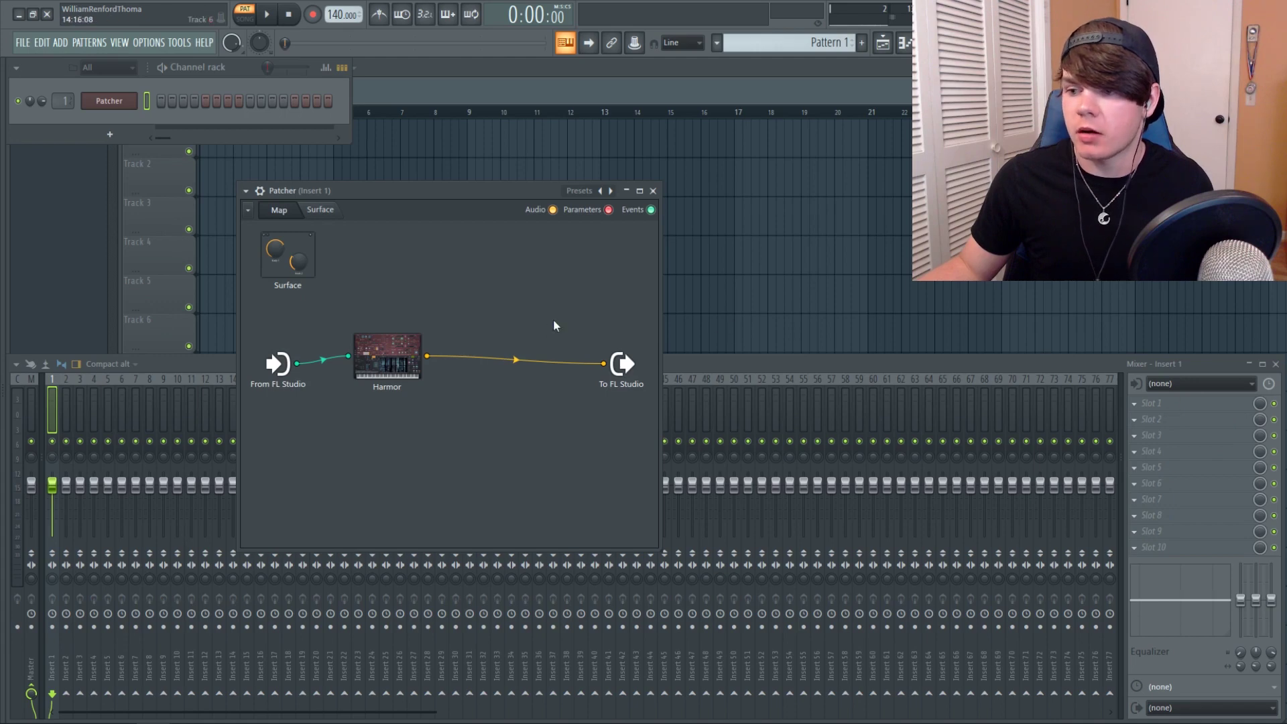
{"action": "right_click", "coordinate": [528, 321]}
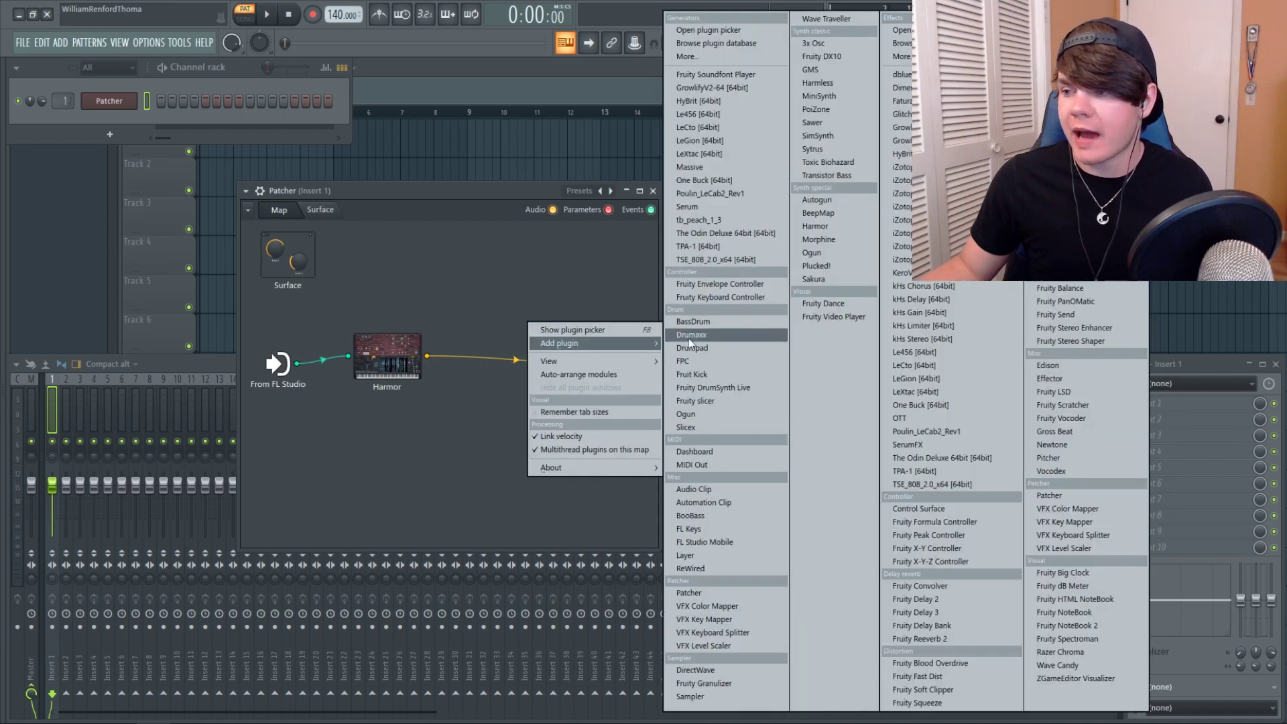
{"action": "mouse_move", "coordinate": [542, 344]}
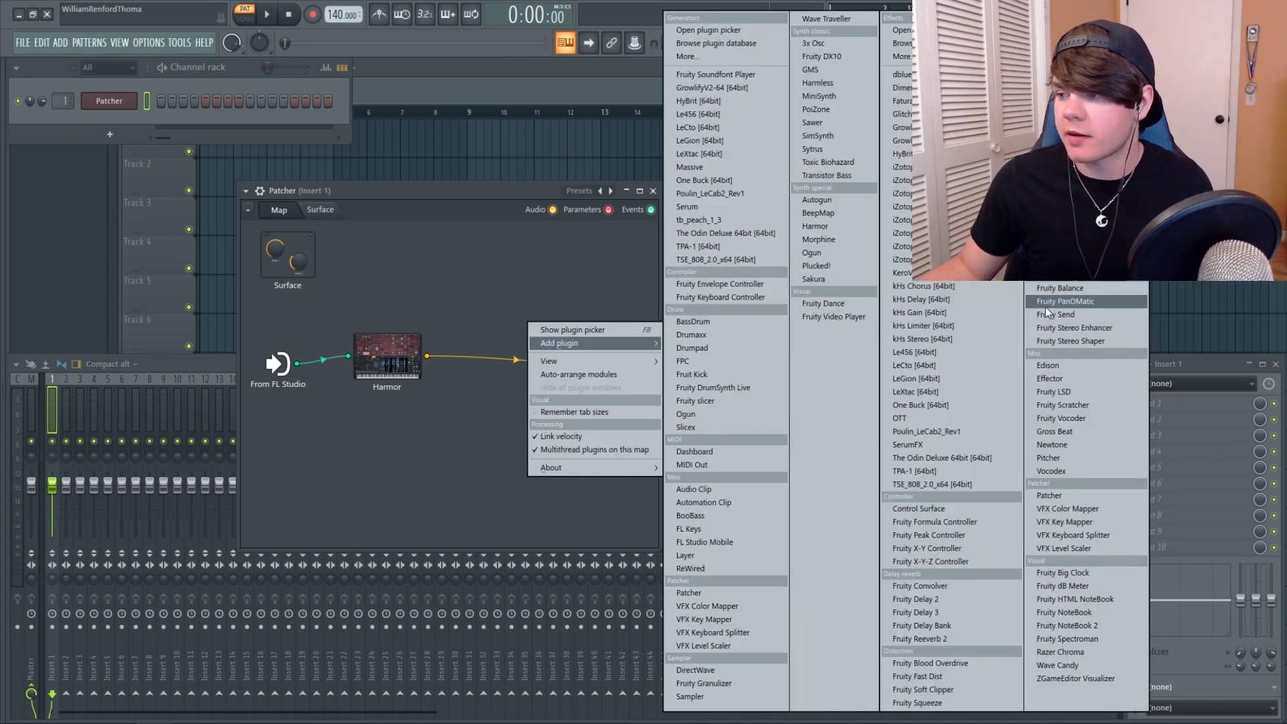
{"action": "left_click", "coordinate": [1073, 198]}
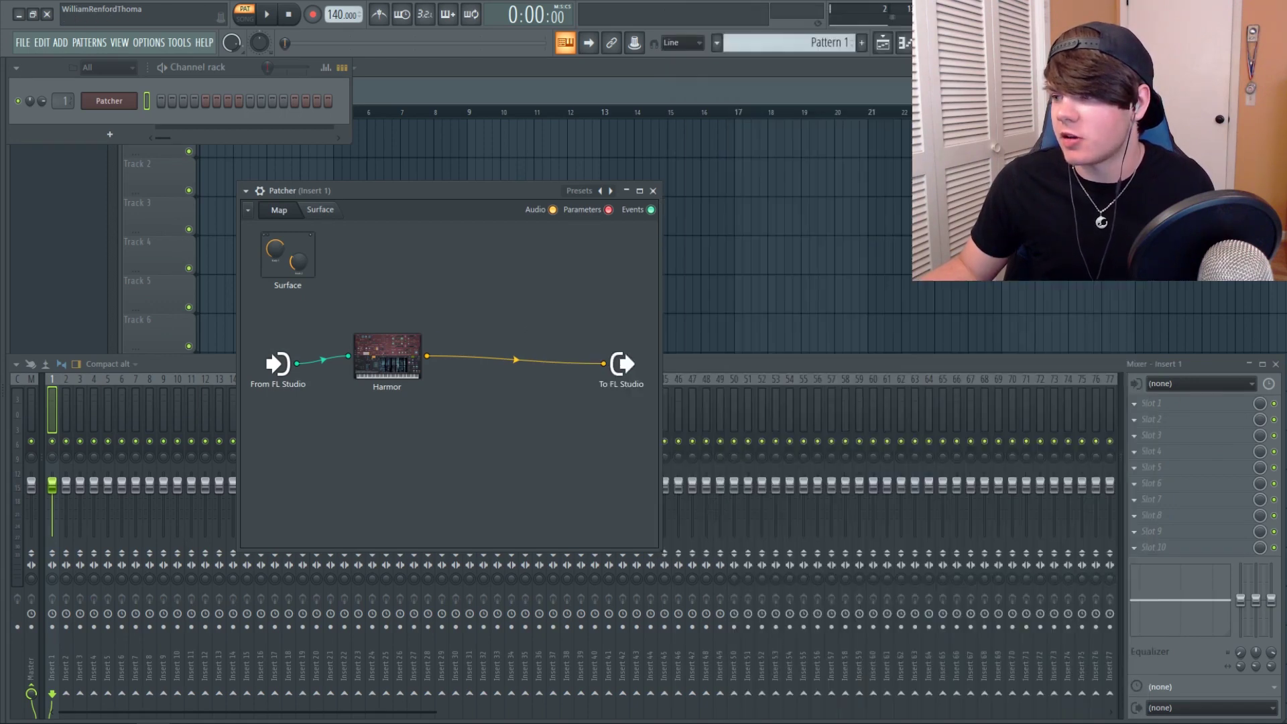
{"action": "left_click_drag", "start_coordinate": [402, 335], "coordinate": [420, 283]}
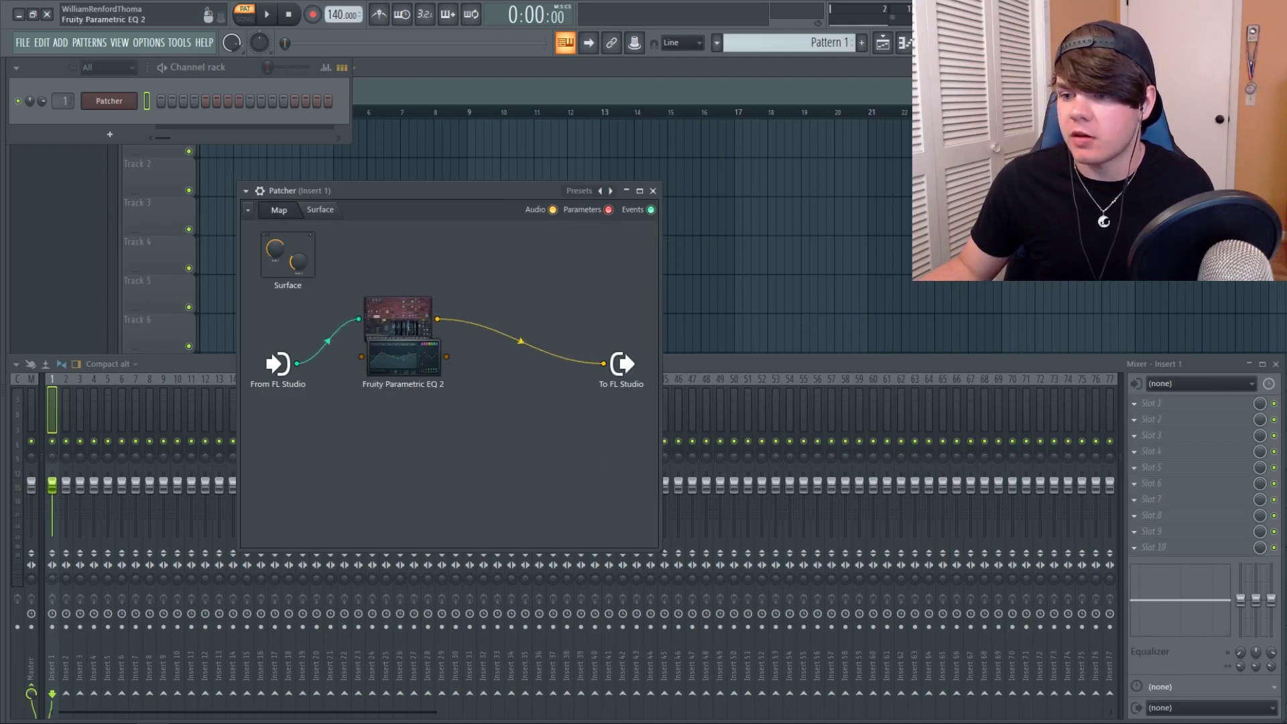
{"action": "left_click_drag", "start_coordinate": [419, 349], "coordinate": [551, 270]}
{"action": "left_click_drag", "start_coordinate": [434, 301], "coordinate": [410, 354]}
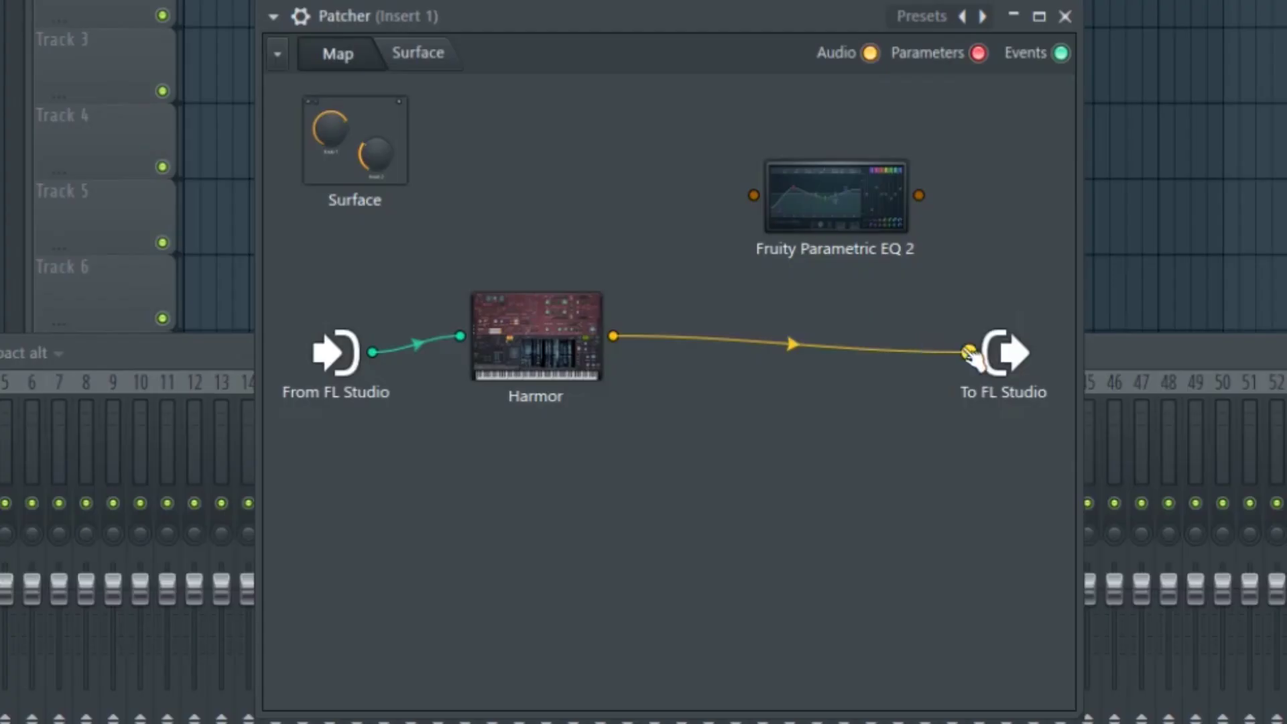
- Reroute Harmor's audio through Fruity Parametric EQ 2 and connect the EQ to the To FL Studio output
{"action": "left_click_drag", "start_coordinate": [970, 353], "coordinate": [753, 195]}
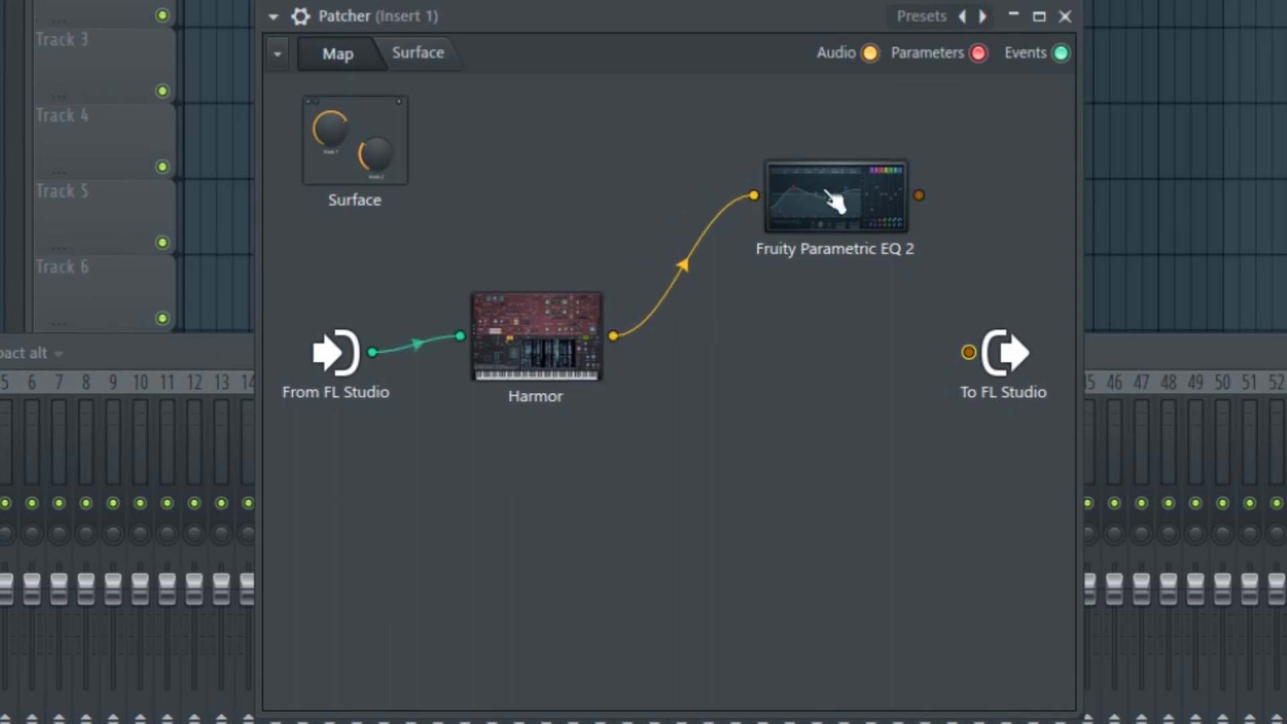
{"action": "left_click_drag", "start_coordinate": [834, 201], "coordinate": [739, 315]}
{"action": "left_click_drag", "start_coordinate": [822, 309], "coordinate": [968, 351]}
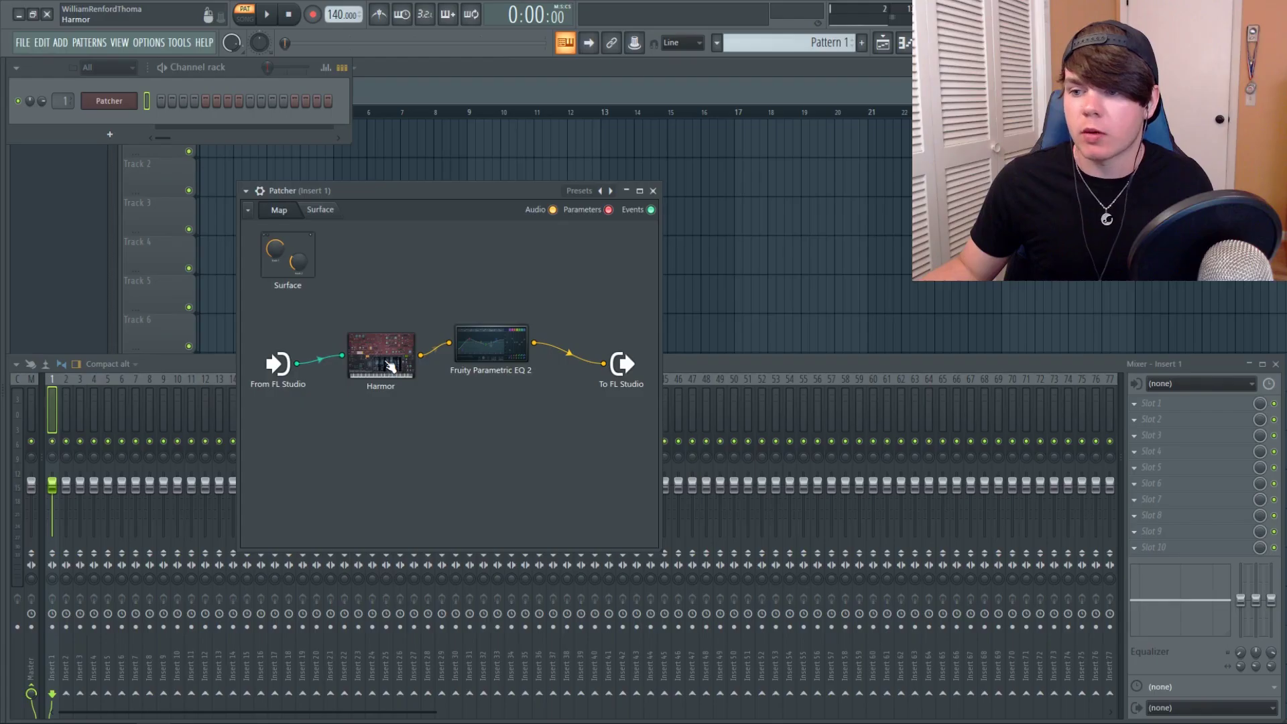
- In Parametric EQ 2, cut band 3 deeply in the high mids and band 4 slightly in the low mids
{"action": "double_click", "coordinate": [499, 347]}
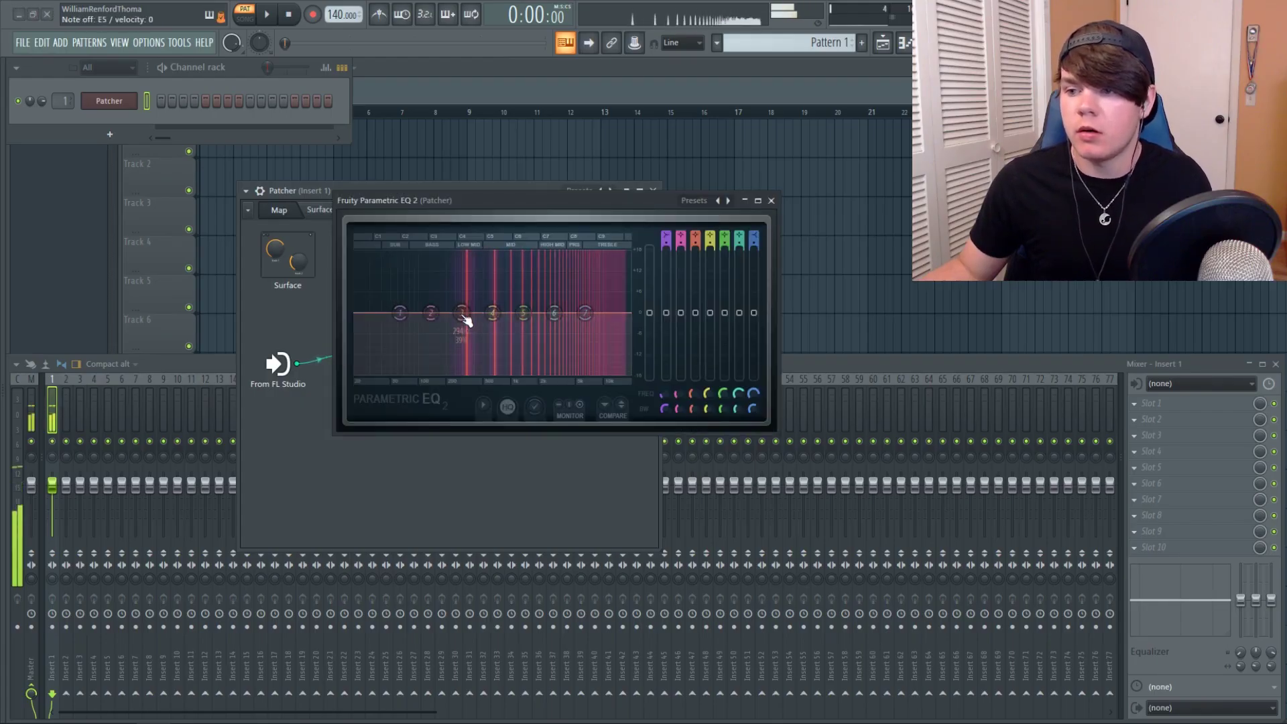
{"action": "left_click_drag", "start_coordinate": [466, 320], "coordinate": [539, 370]}
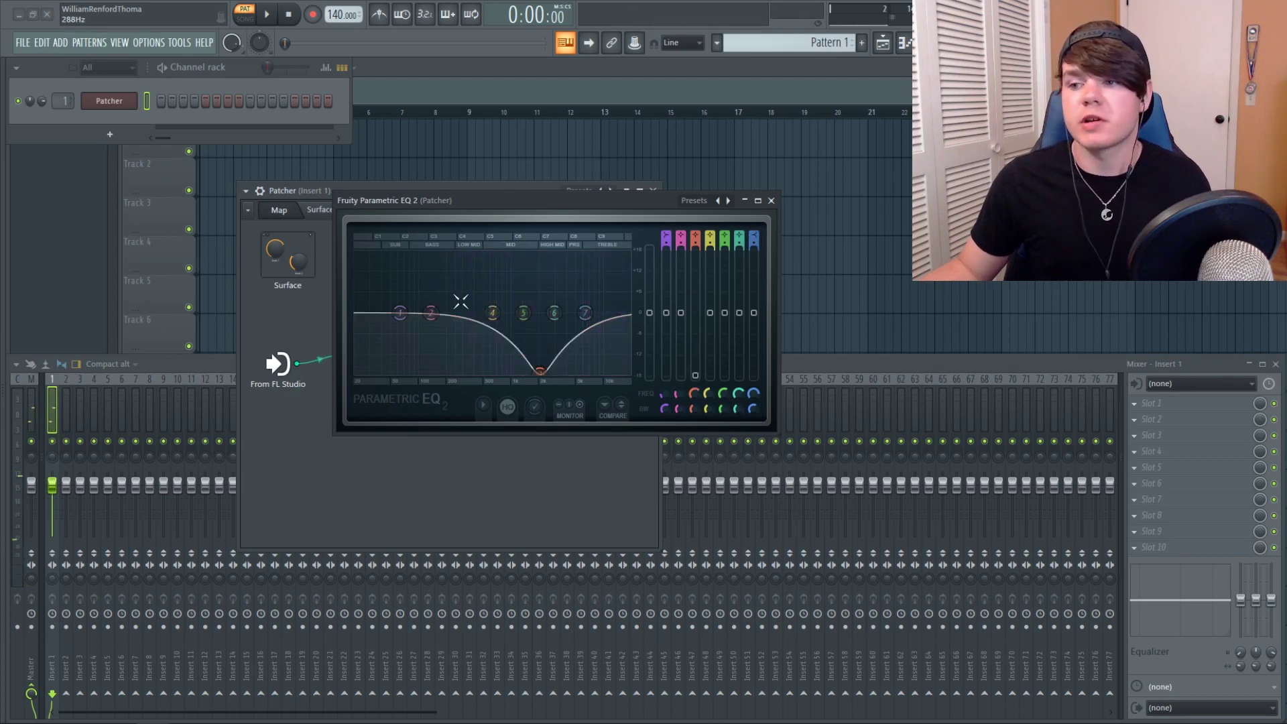
{"action": "left_click_drag", "start_coordinate": [492, 313], "coordinate": [465, 327]}
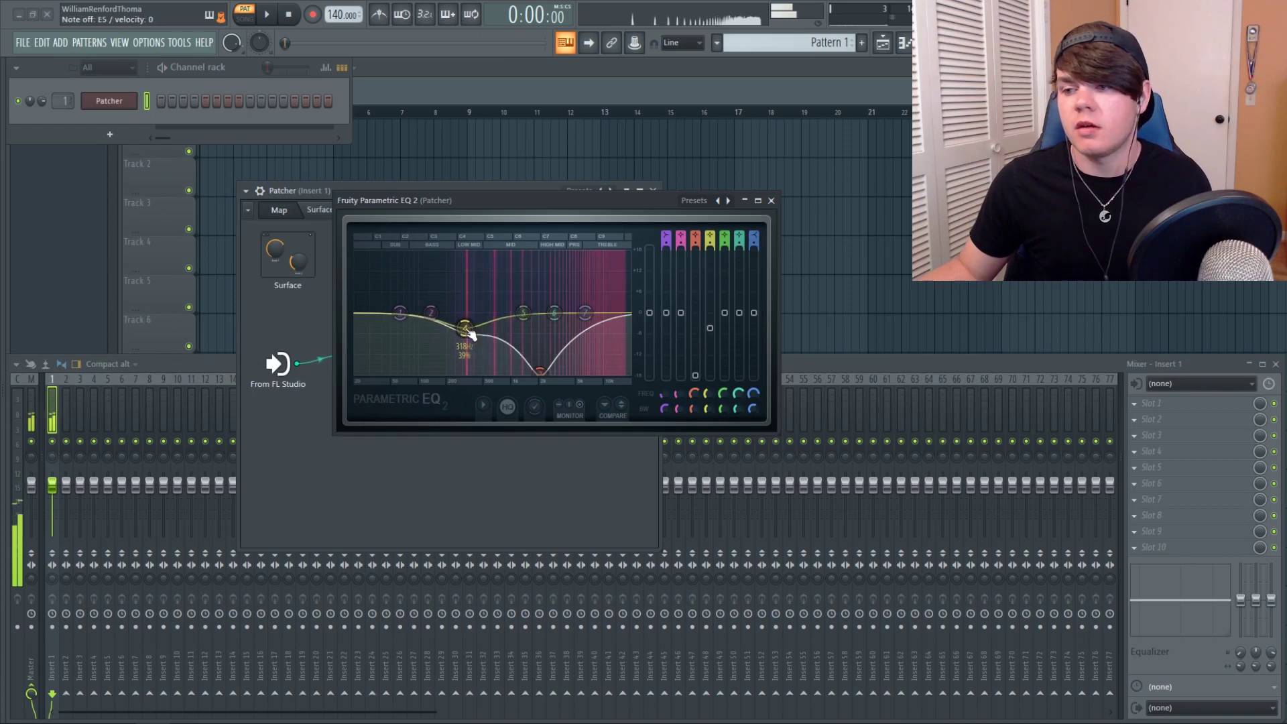
{"action": "left_click", "coordinate": [770, 199]}
- Insert Fruity Reeverb 2 between the EQ and the output, spread the modules out, and review the reverb and EQ settings
{"action": "right_click", "coordinate": [564, 319]}
{"action": "mouse_move", "coordinate": [583, 339]}
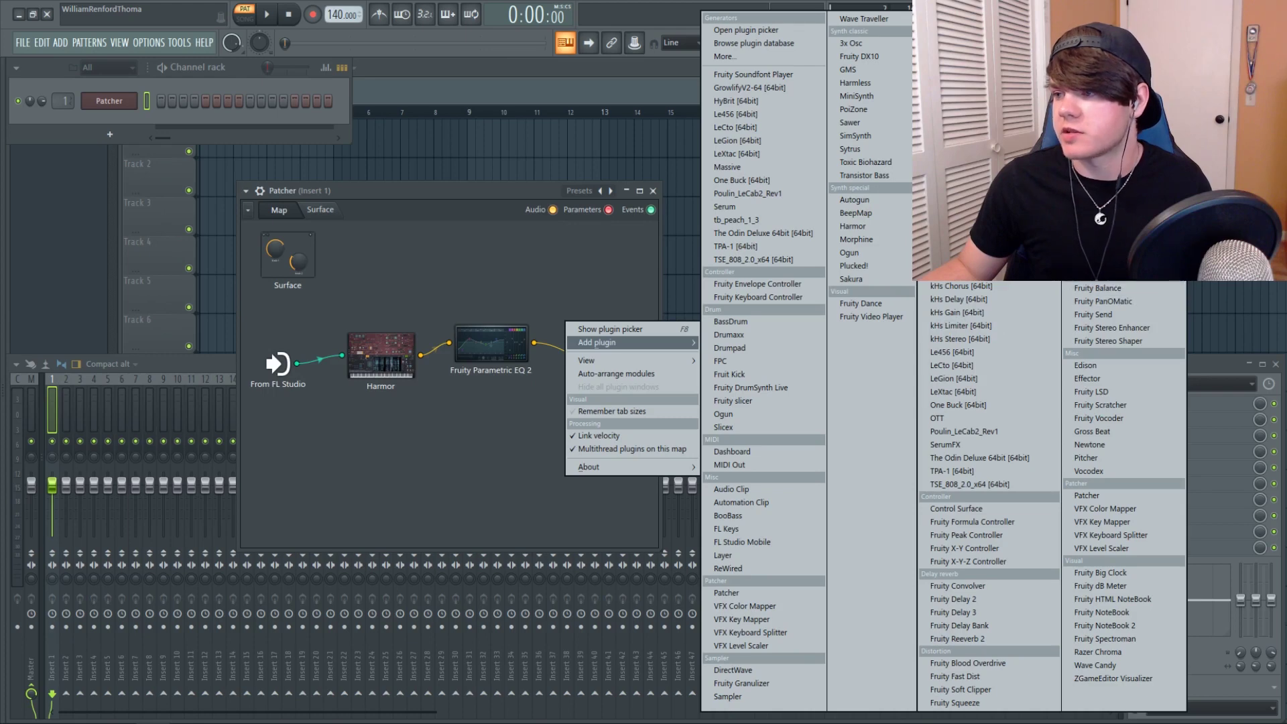
{"action": "left_click", "coordinate": [953, 638]}
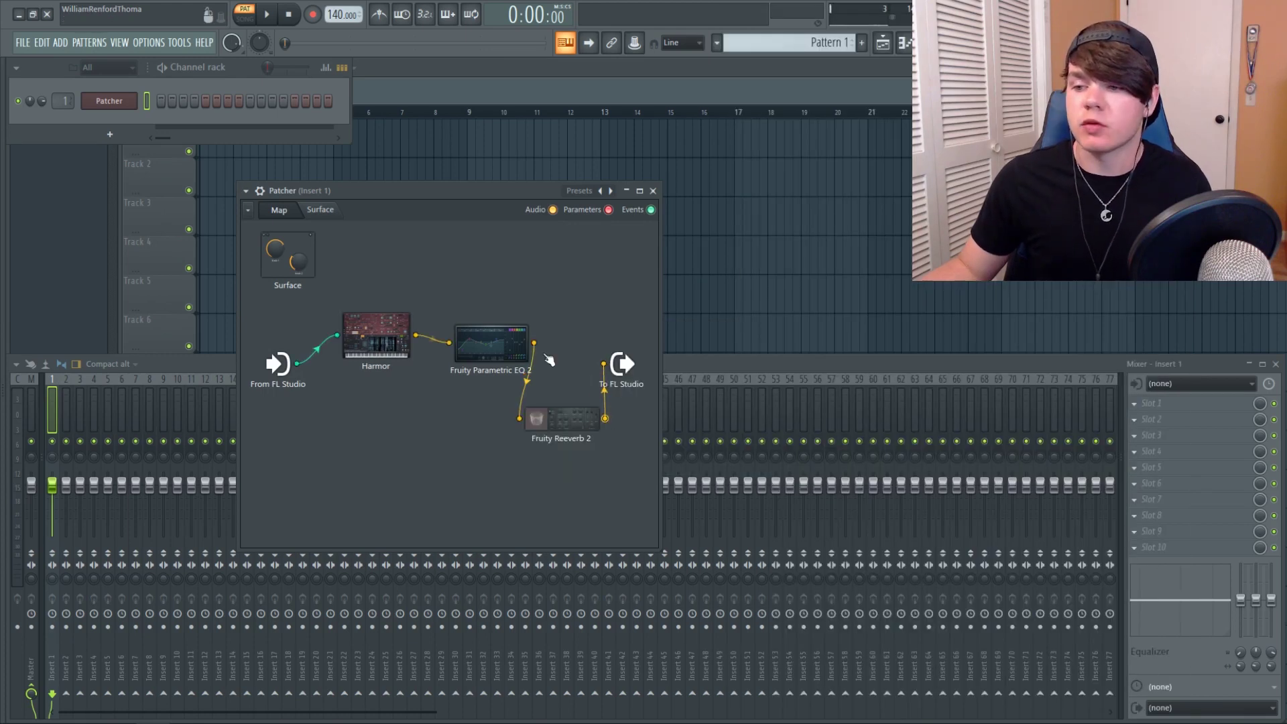
{"action": "left_click", "coordinate": [592, 424]}
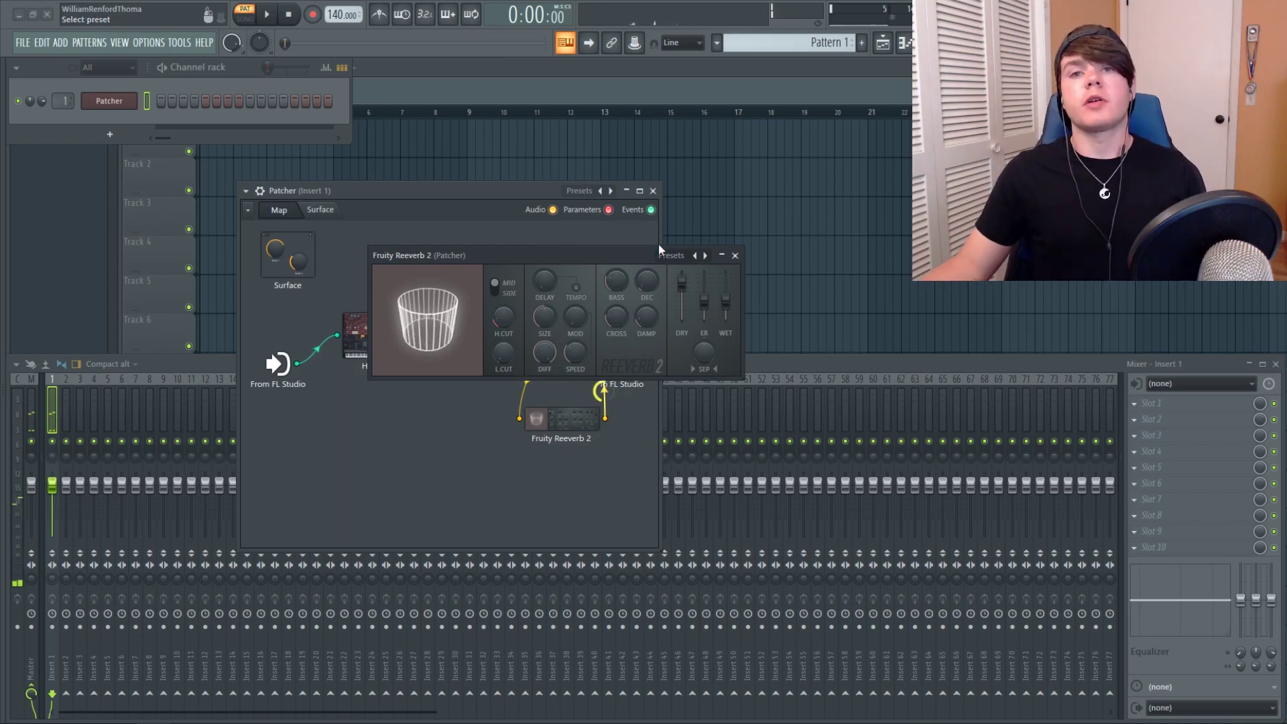
{"action": "left_click", "coordinate": [734, 255]}
{"action": "left_click_drag", "start_coordinate": [608, 381], "coordinate": [629, 370]}
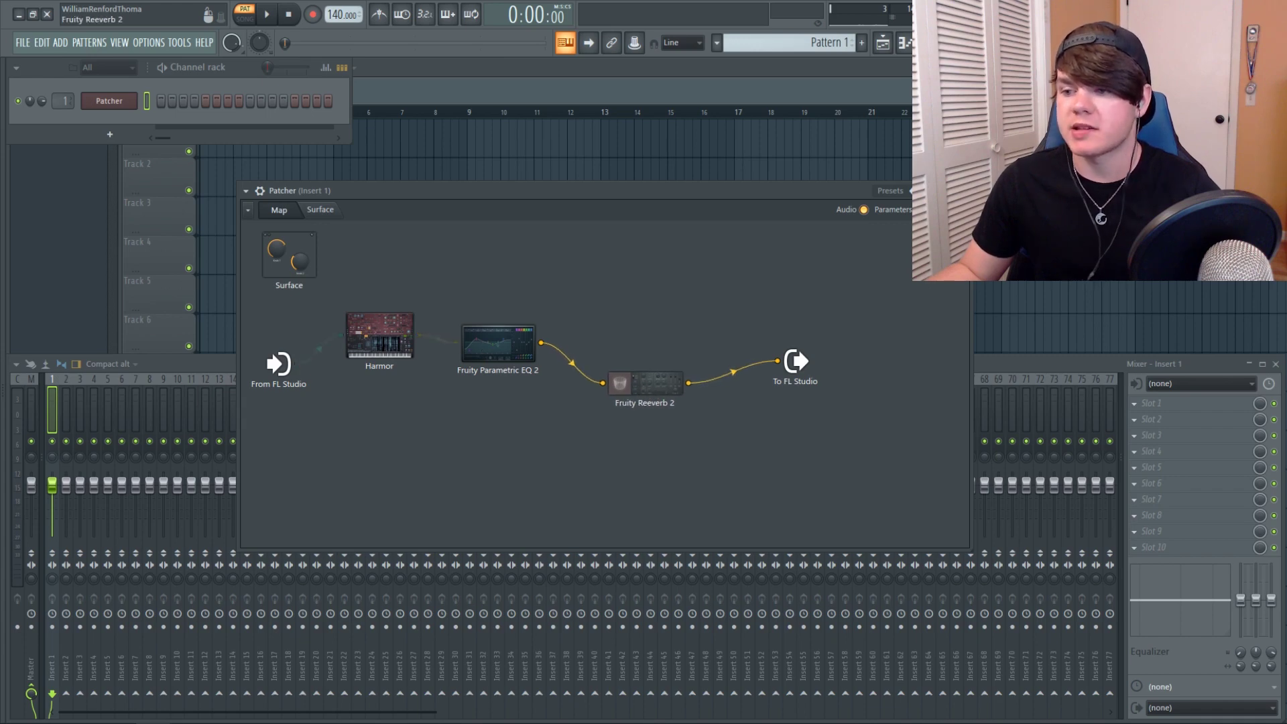
{"action": "double_click", "coordinate": [533, 341]}
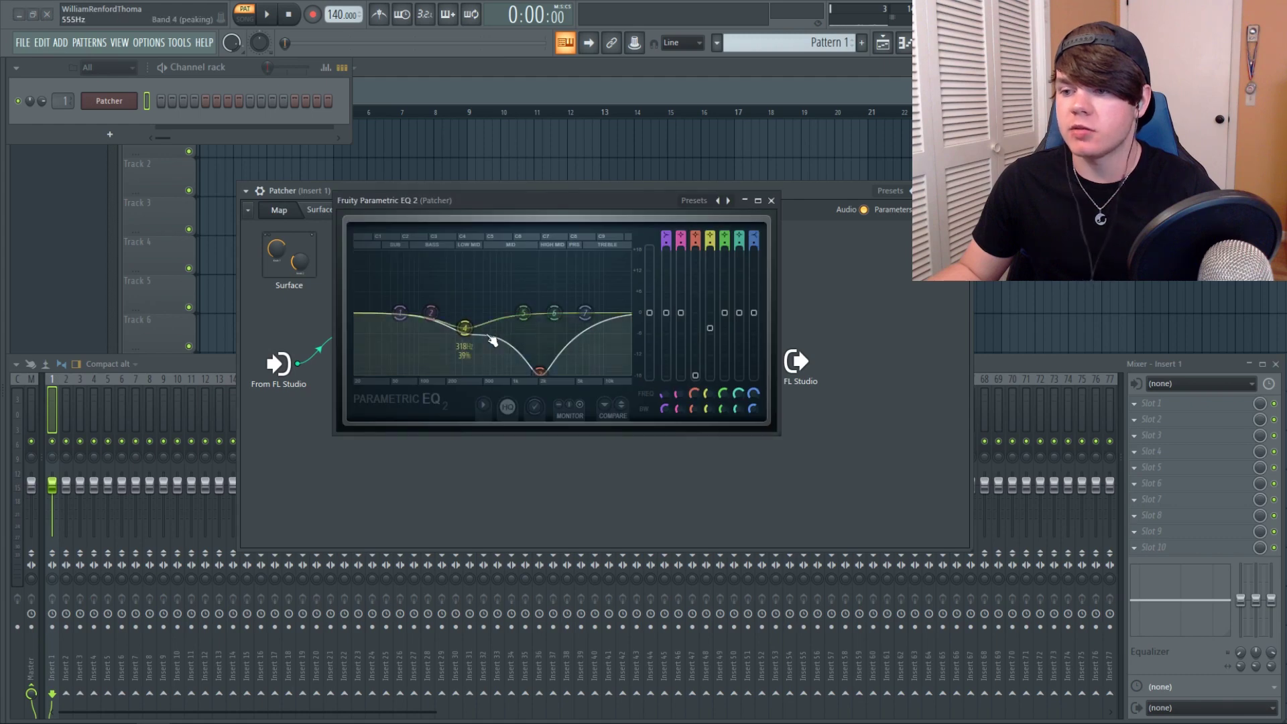
{"action": "left_click", "coordinate": [771, 200]}
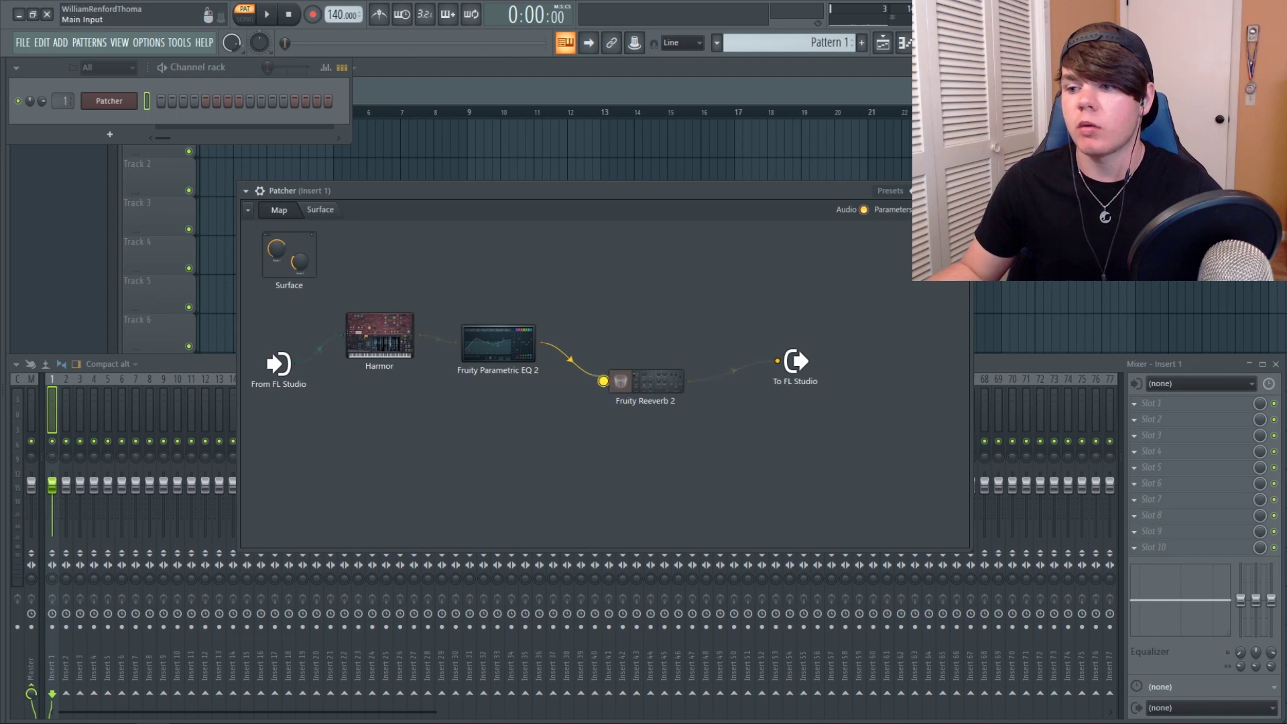
- Rewire Harmor in parallel into Fruity Reeverb 2 and Fruity Parametric EQ 2, connecting both to the To FL Studio output
{"action": "left_click_drag", "start_coordinate": [603, 381], "coordinate": [546, 285]}
{"action": "left_click_drag", "start_coordinate": [509, 342], "coordinate": [546, 364]}
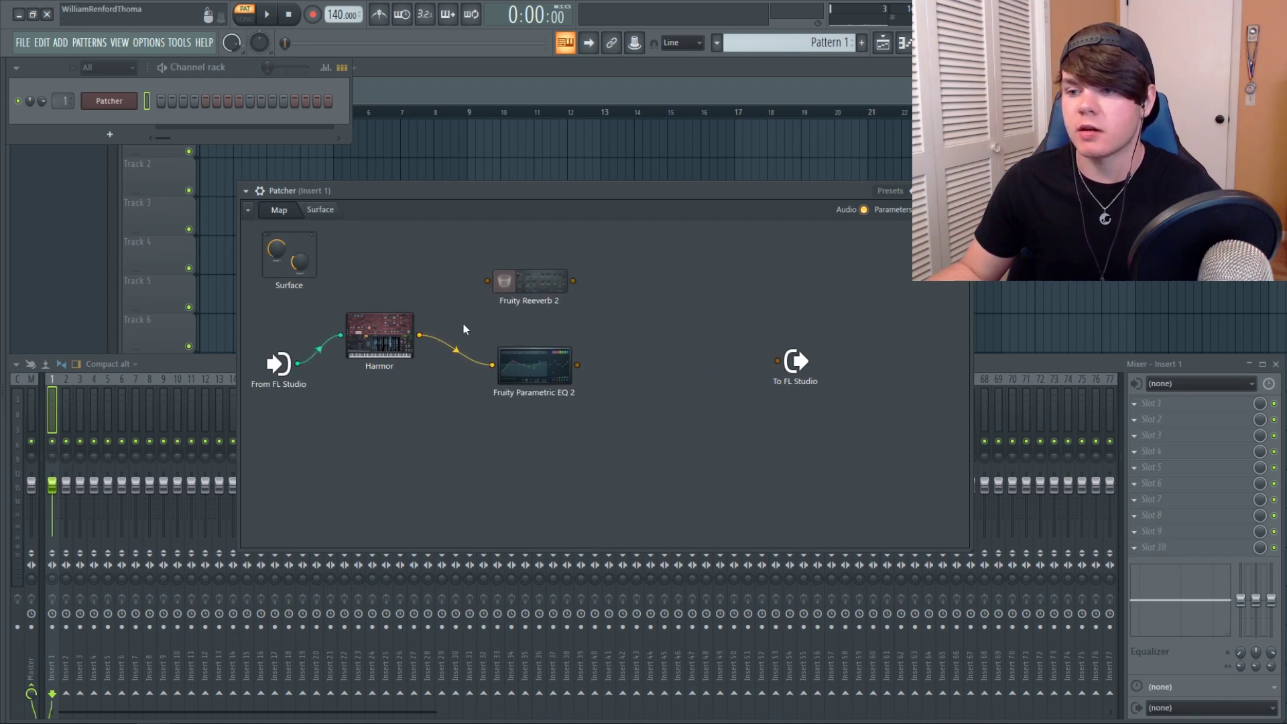
{"action": "left_click_drag", "start_coordinate": [487, 280], "coordinate": [487, 280]}
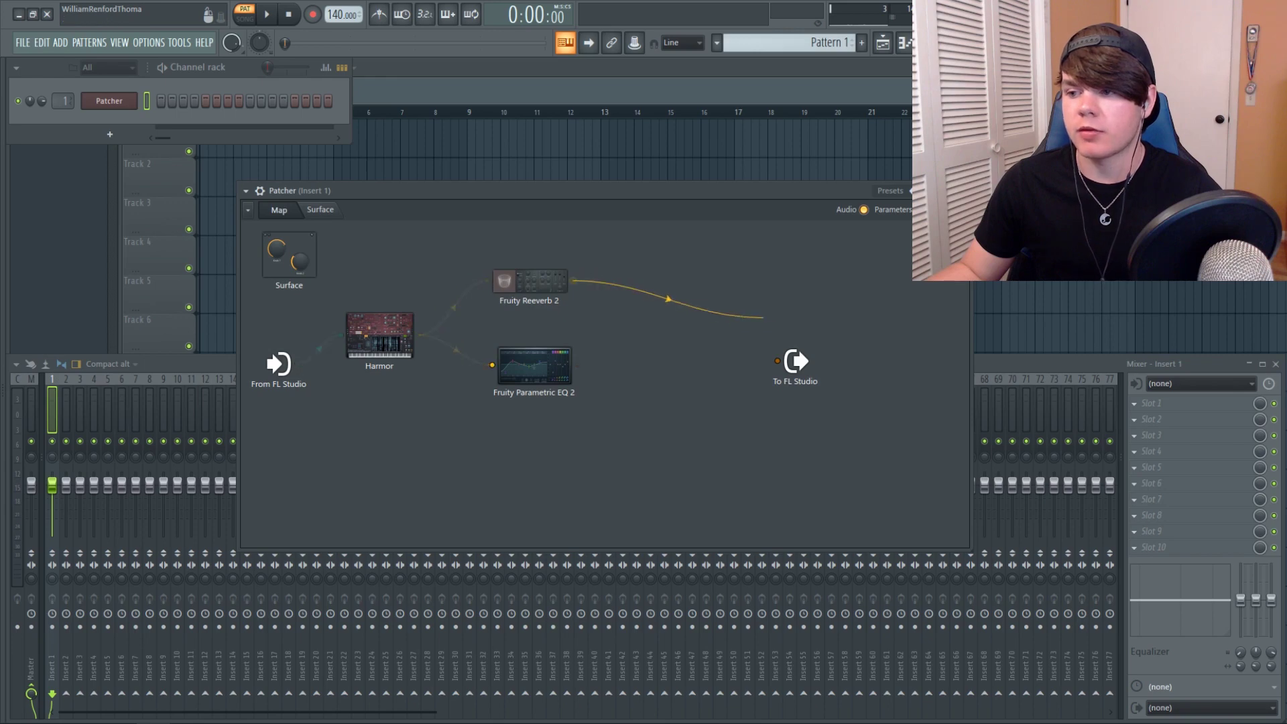
{"action": "left_click_drag", "start_coordinate": [764, 317], "coordinate": [777, 361]}
{"action": "left_click_drag", "start_coordinate": [575, 366], "coordinate": [690, 372]}
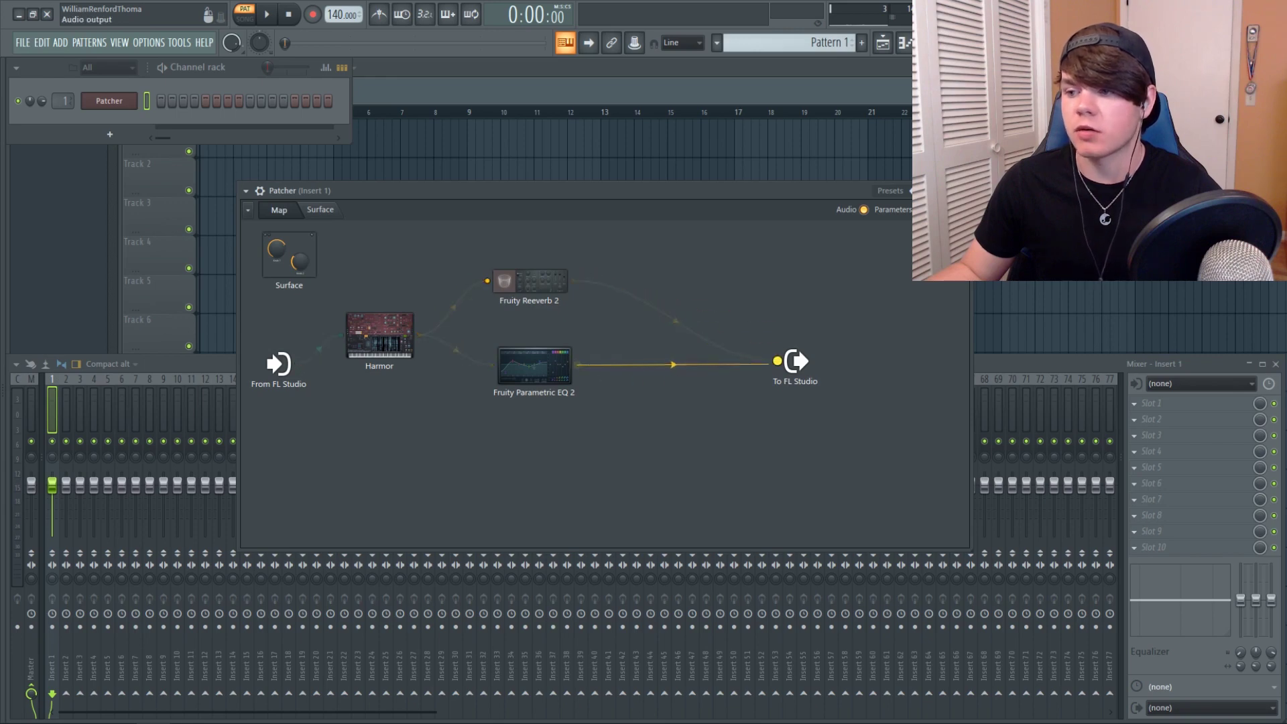
{"action": "left_click_drag", "start_coordinate": [771, 364], "coordinate": [778, 361]}
- Turn the dry level of Fruity Reeverb 2 all the way down
{"action": "left_click", "coordinate": [538, 284]}
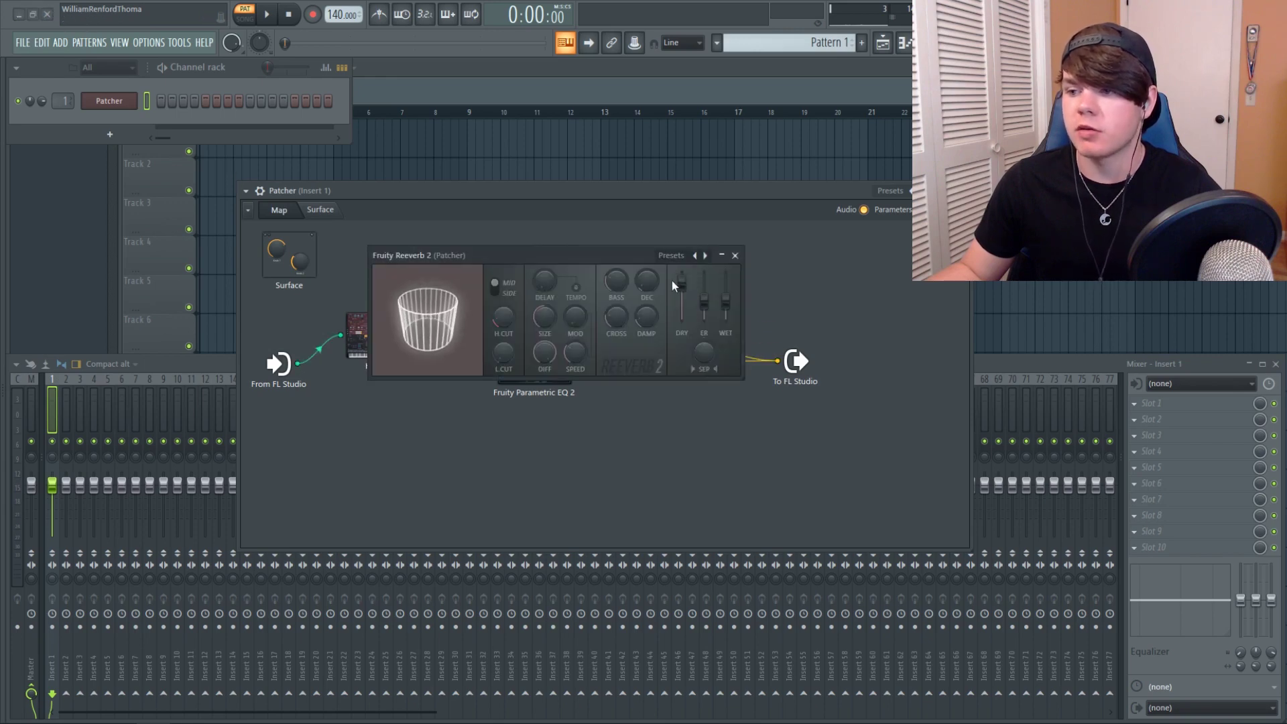
{"action": "left_click_drag", "start_coordinate": [683, 282], "coordinate": [683, 321]}
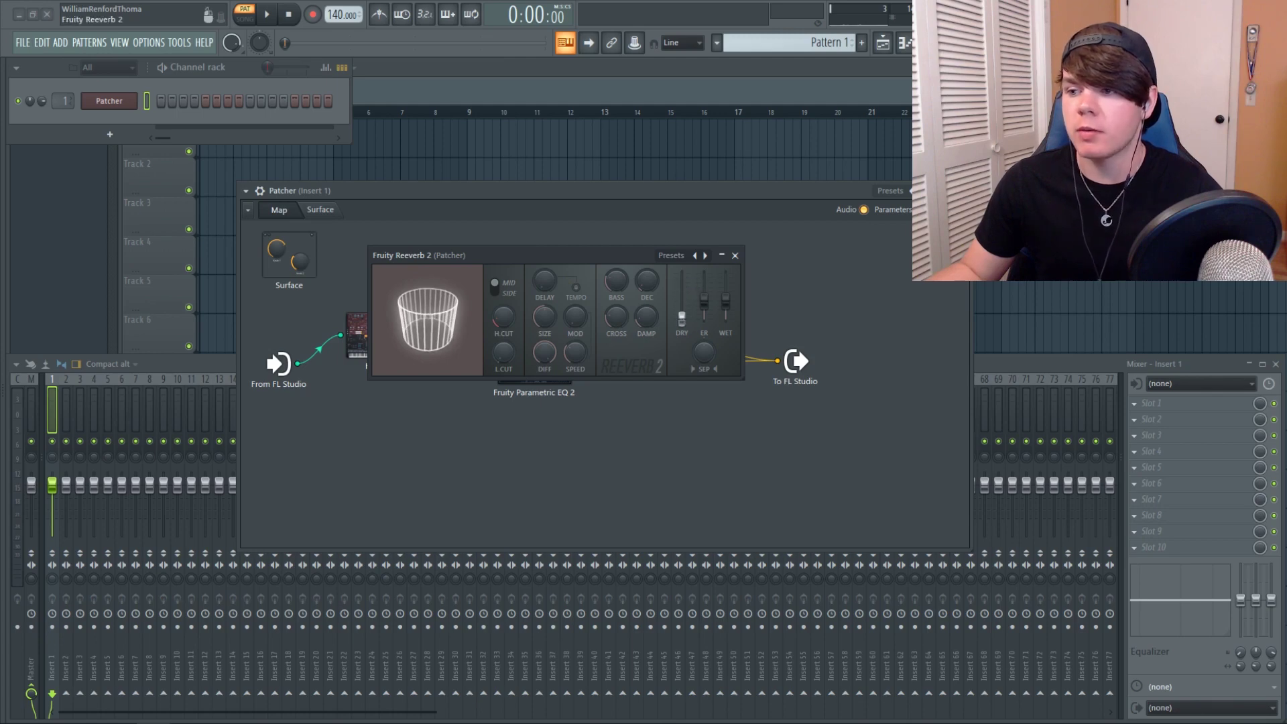
- Play notes through the parallel patch and review the curve of Fruity Parametric EQ 2
{"action": "left_click", "coordinate": [735, 255]}
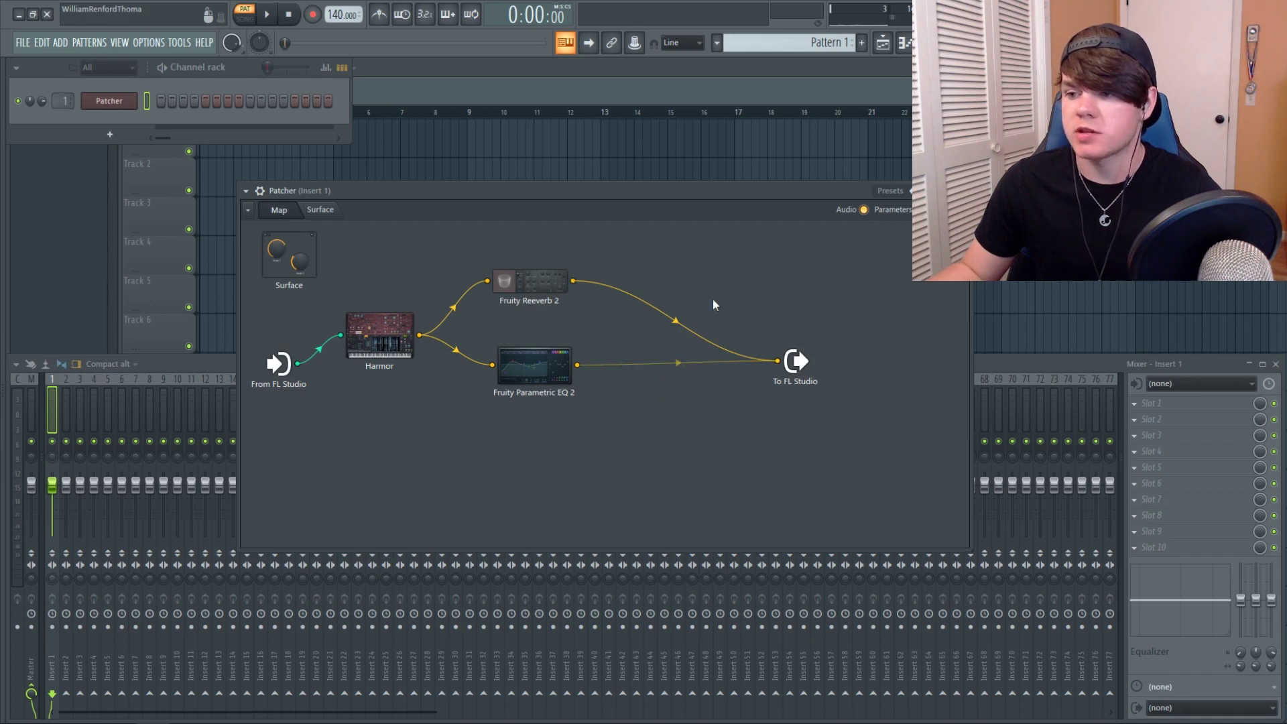
{"action": "key", "text": "e"}
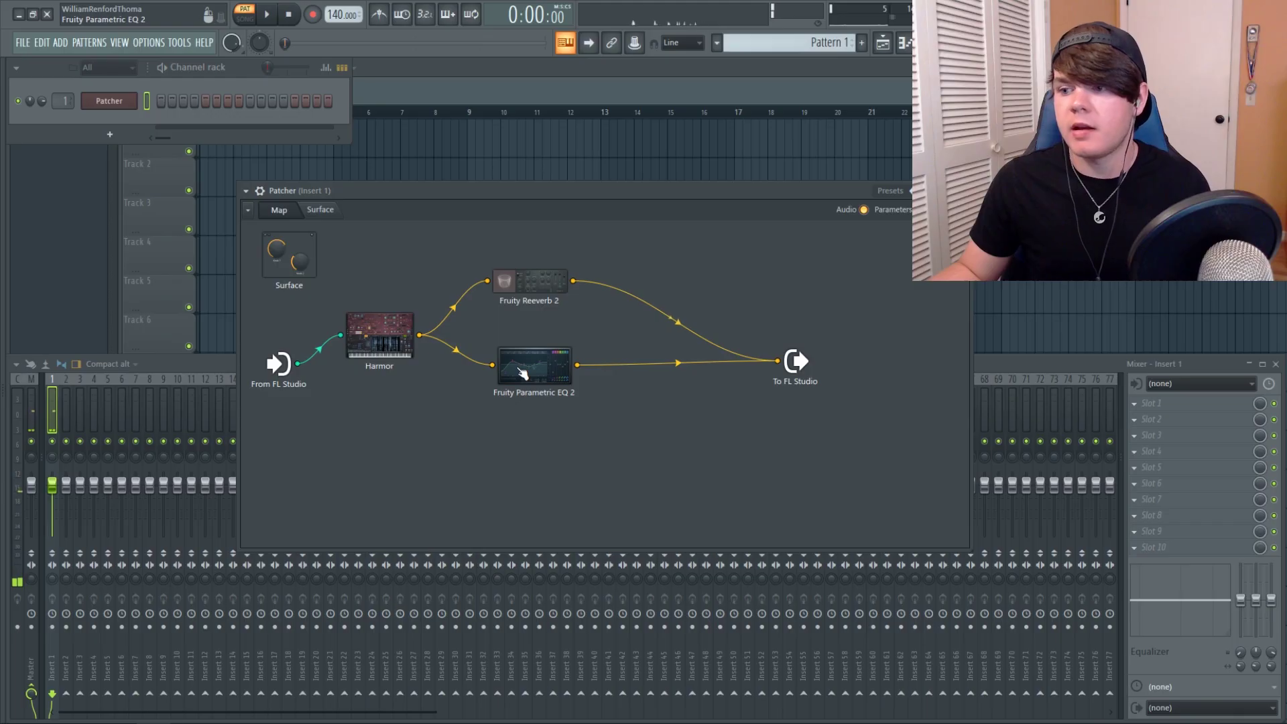
{"action": "double_click", "coordinate": [522, 373]}
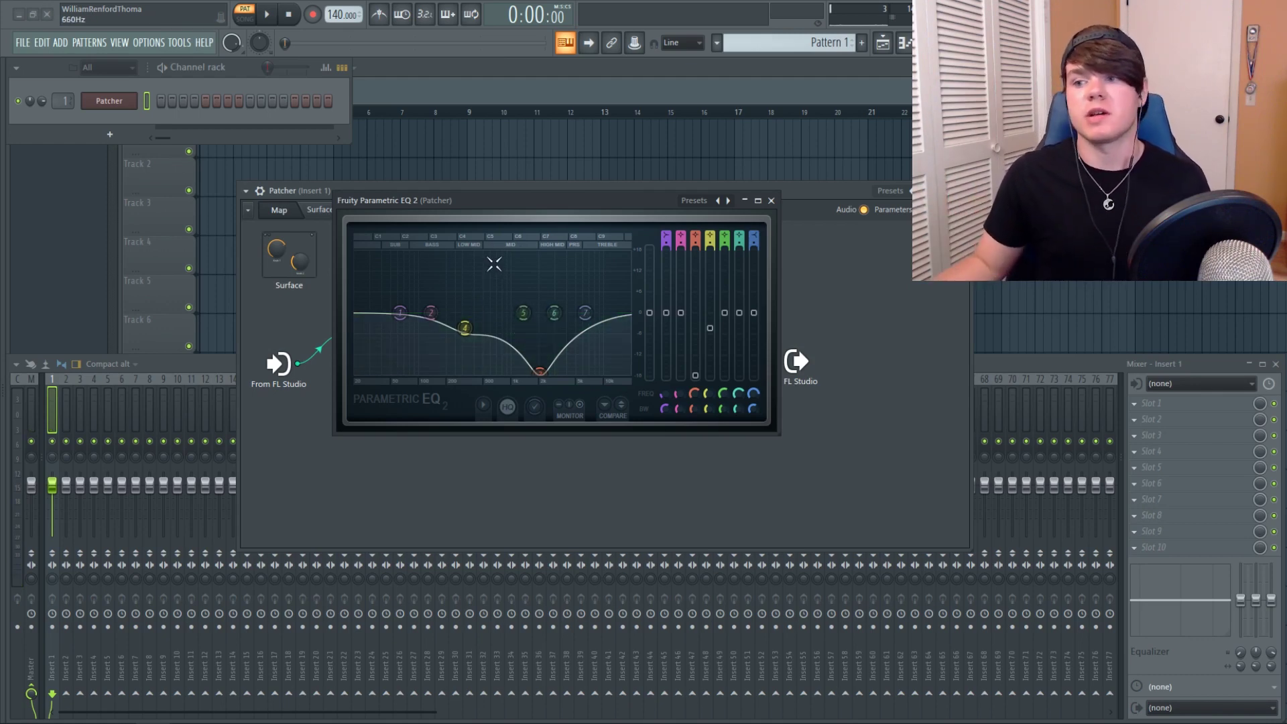
{"action": "left_click", "coordinate": [771, 200]}
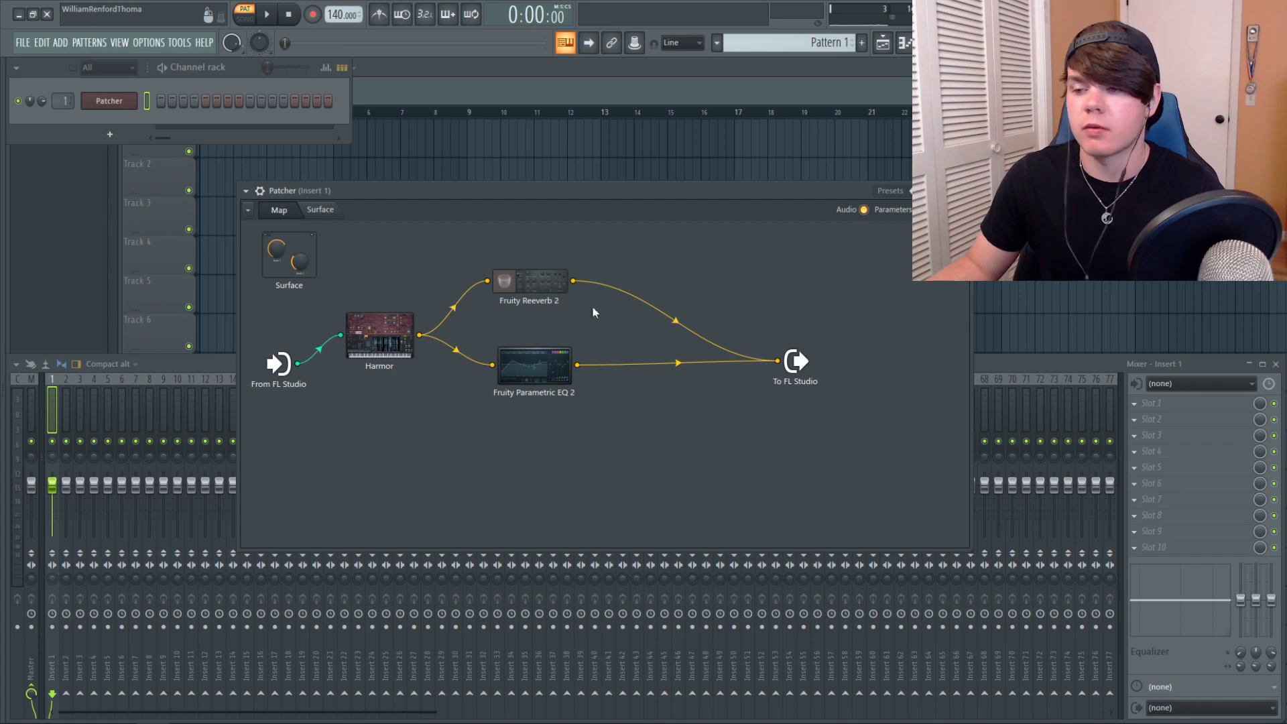
- Move the existing EQ down and insert a second Fruity Parametric EQ 2 between Fruity Reeverb 2 and To FL Studio
{"action": "left_click_drag", "start_coordinate": [537, 367], "coordinate": [588, 420]}
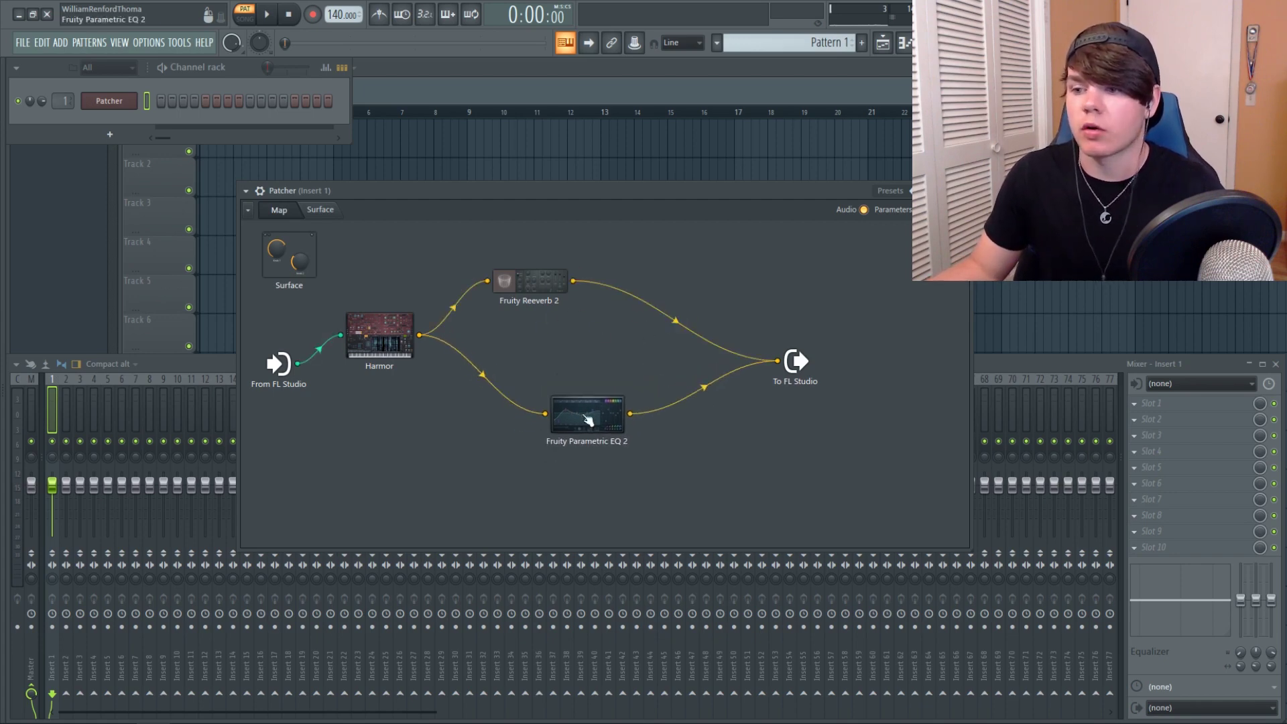
{"action": "right_click", "coordinate": [661, 279]}
{"action": "left_click", "coordinate": [690, 330]}
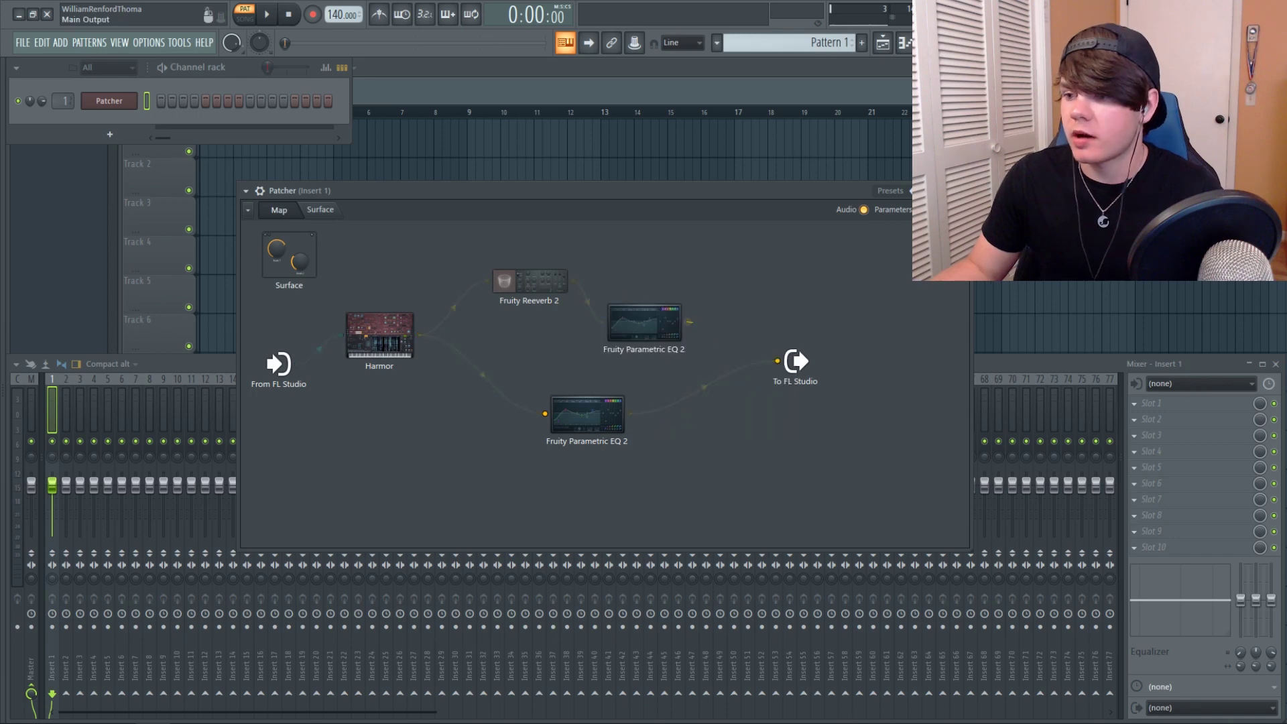
- In the second Parametric EQ 2, cut the low-shelf band 1 deeply in the bass and boost band 7 slightly in the treble
{"action": "left_click", "coordinate": [670, 339]}
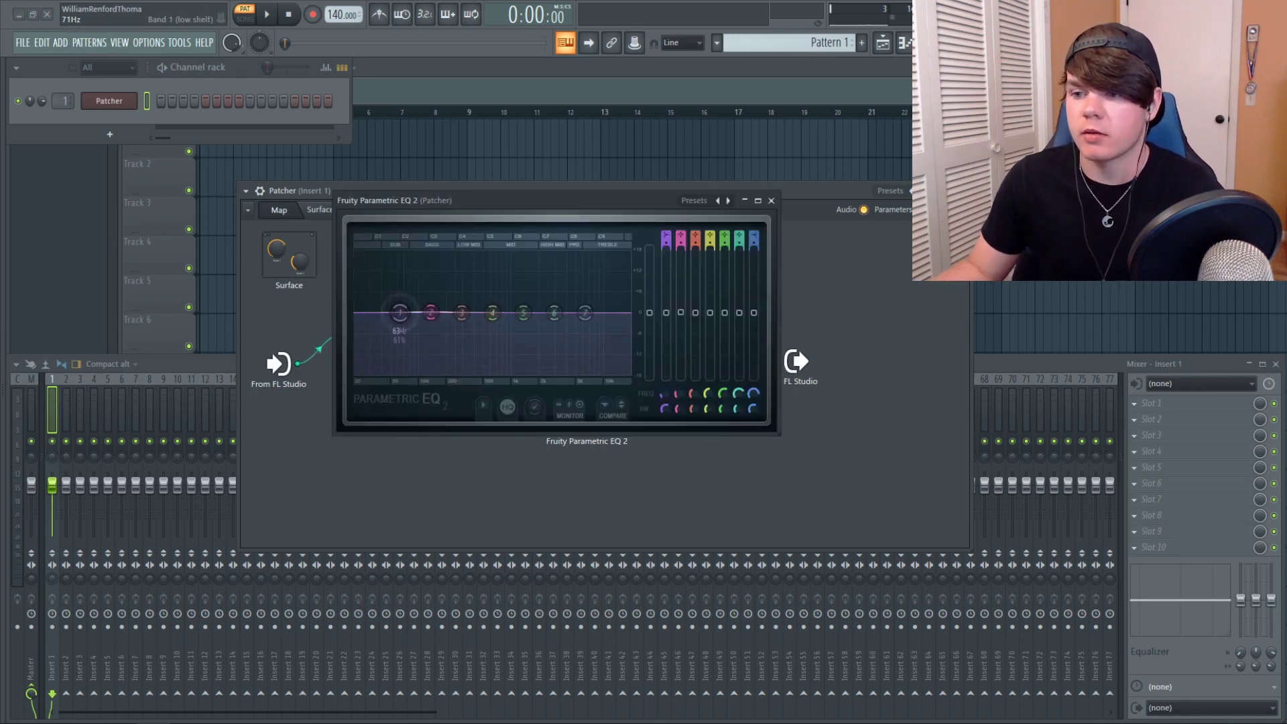
{"action": "left_click_drag", "start_coordinate": [400, 313], "coordinate": [451, 370]}
{"action": "left_click_drag", "start_coordinate": [585, 314], "coordinate": [597, 301]}
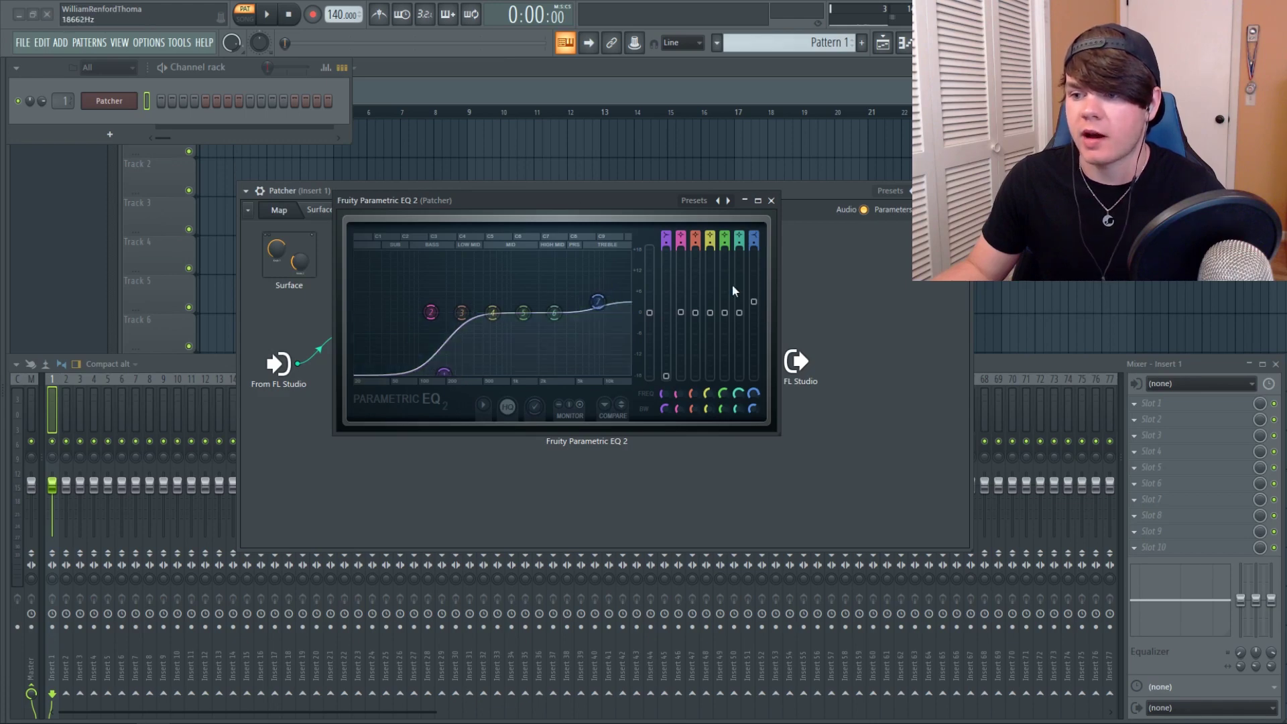
{"action": "left_click", "coordinate": [771, 200]}
- Add Fruity WaveShaper as another branch, wired from Fruity Reeverb 2 to the To FL Studio output
{"action": "right_click", "coordinate": [656, 272]}
{"action": "mouse_move", "coordinate": [724, 294]}
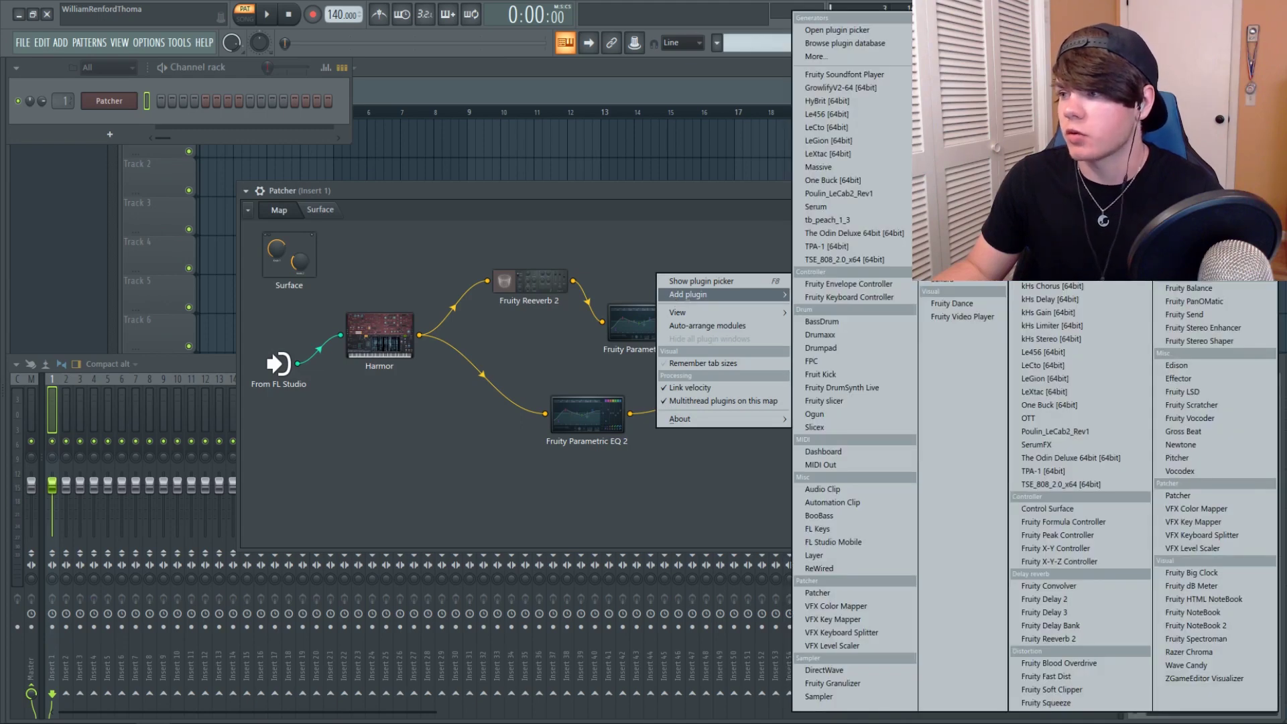
{"action": "left_click", "coordinate": [1195, 18]}
{"action": "left_click_drag", "start_coordinate": [574, 292], "coordinate": [690, 270]}
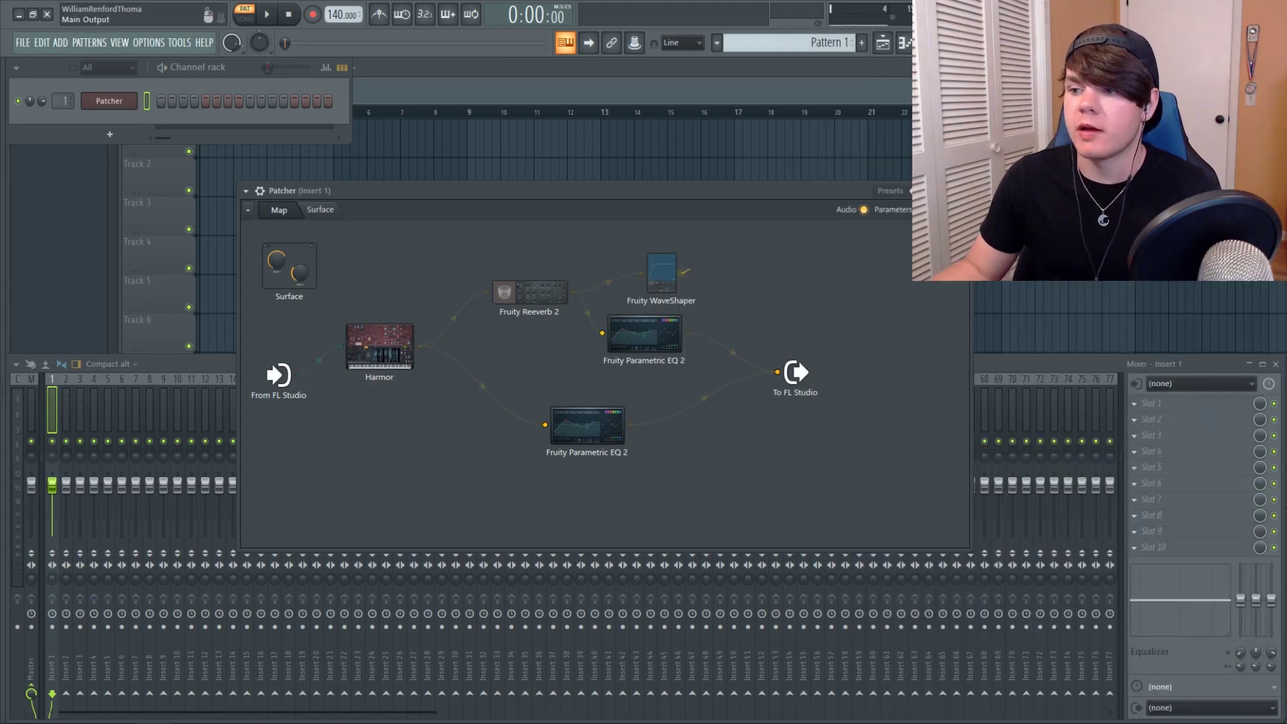
{"action": "left_click_drag", "start_coordinate": [772, 372], "coordinate": [776, 370]}
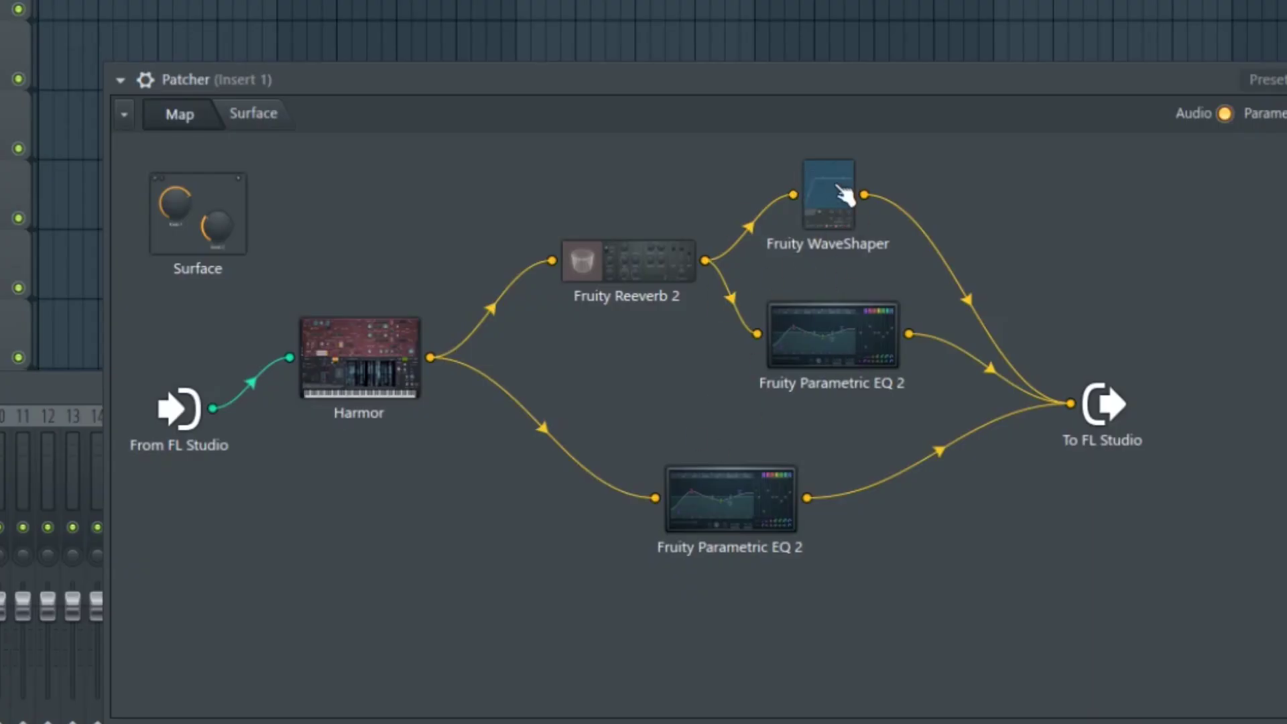
- Bend the Fruity WaveShaper curve strongly upward at its centre point while playing notes
{"action": "left_click", "coordinate": [843, 196]}
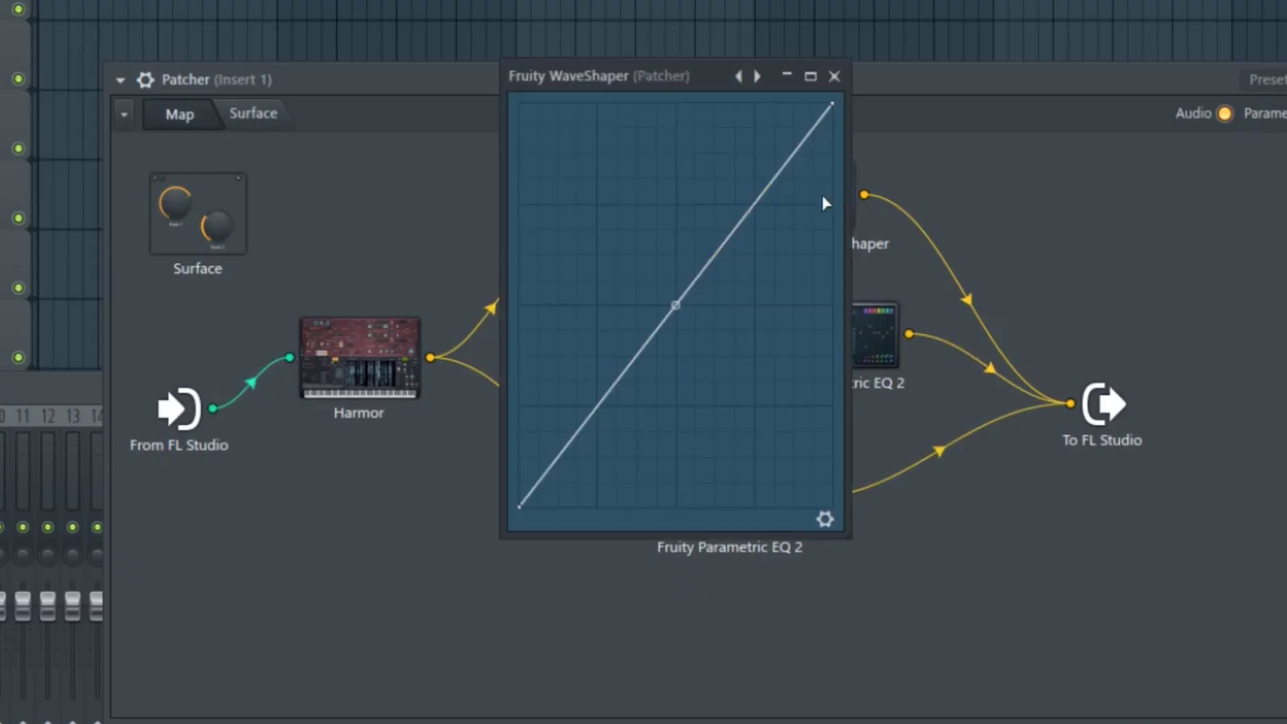
{"action": "left_click_drag", "start_coordinate": [676, 305], "coordinate": [674, 196]}
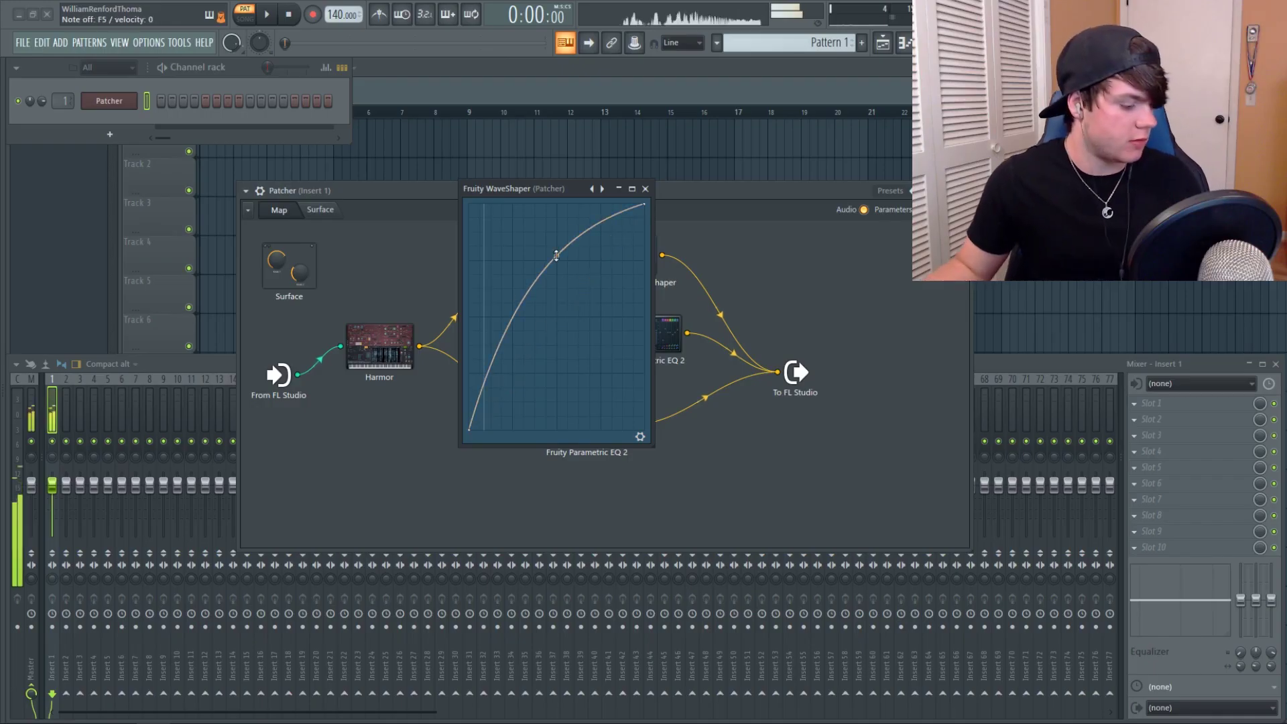
{"action": "left_click_drag", "start_coordinate": [556, 255], "coordinate": [557, 212]}
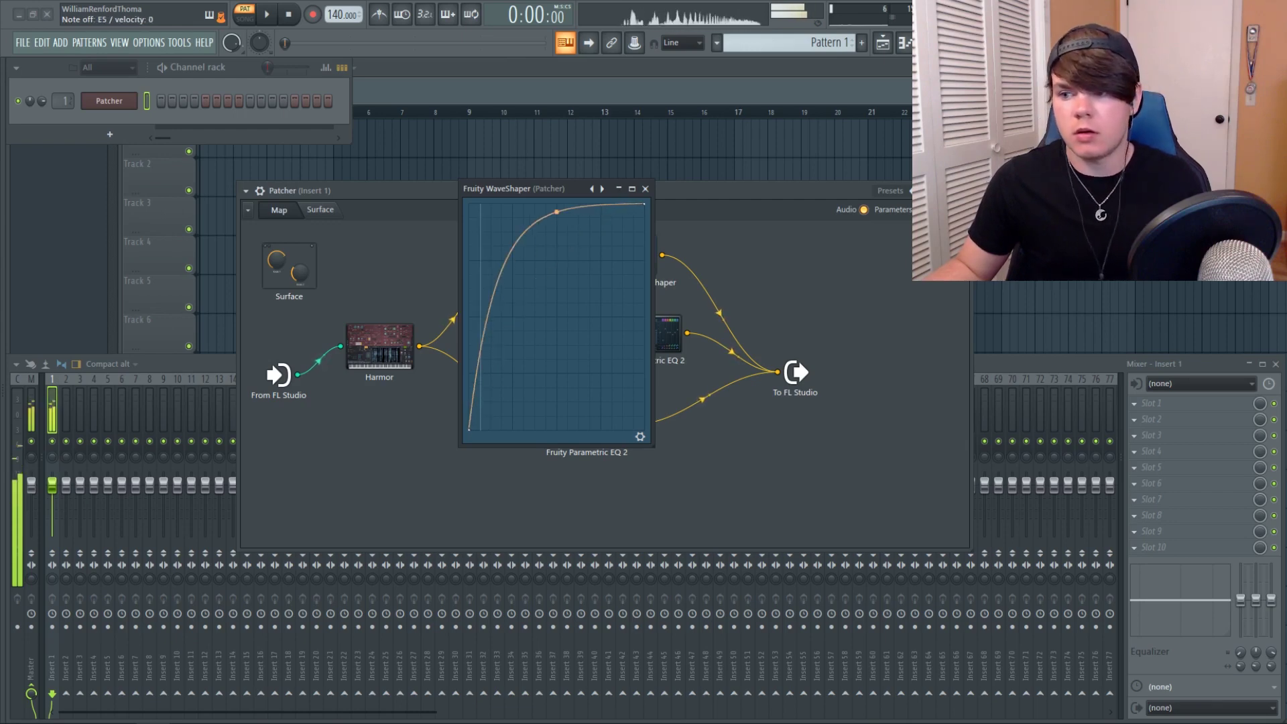
{"action": "left_click", "coordinate": [646, 189]}
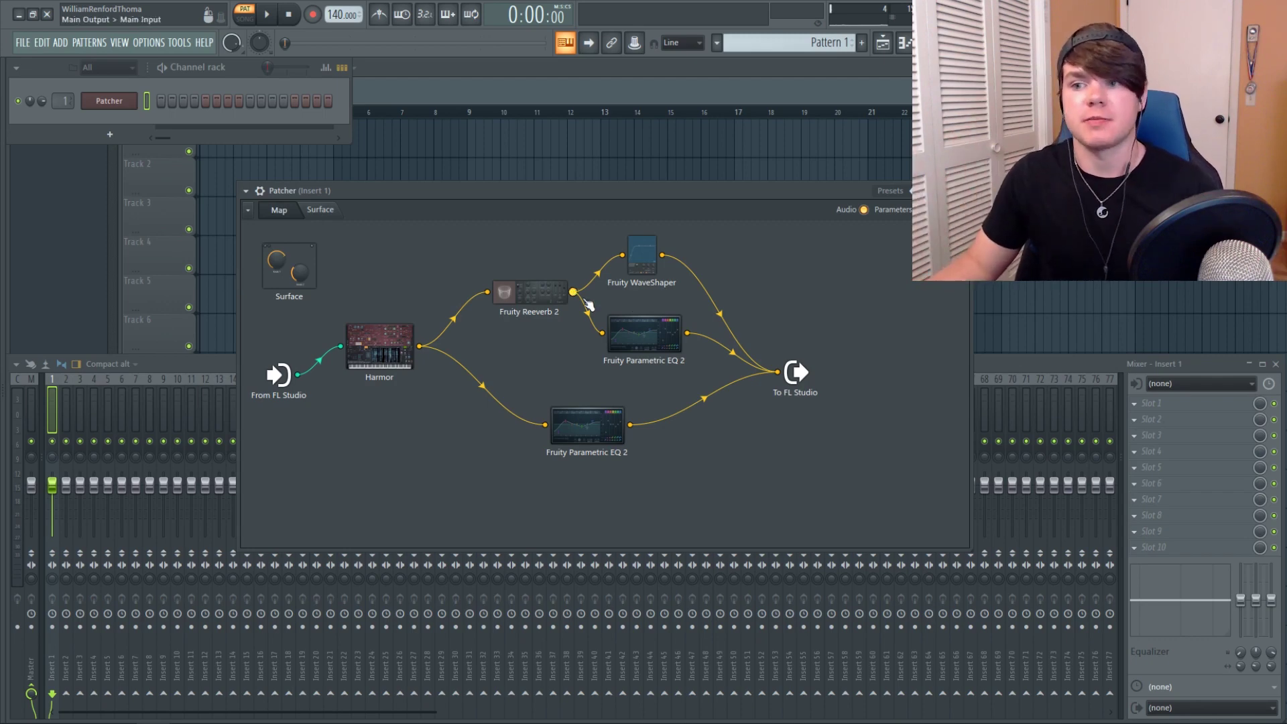
- Delete the reverb, WaveShaper and both EQs, connect Harmor directly to To FL Studio, and reposition Harmor and the output
{"action": "right_click", "coordinate": [638, 335]}
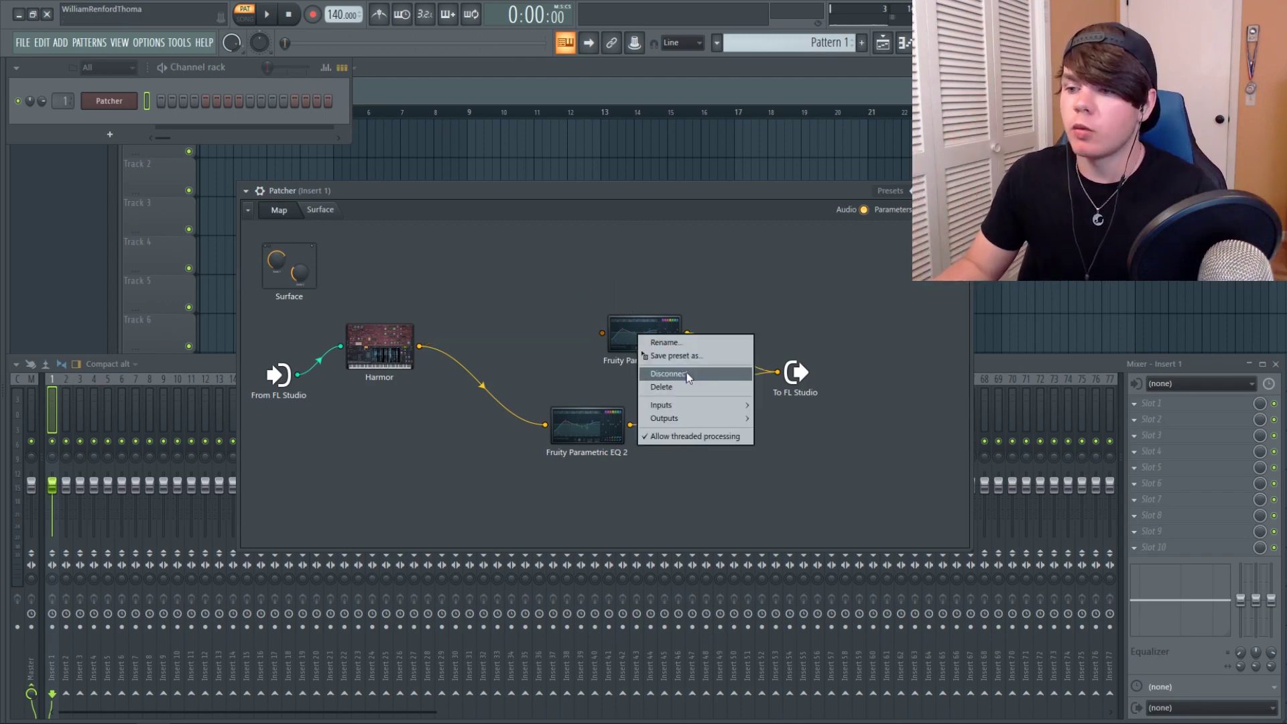
{"action": "left_click", "coordinate": [686, 374]}
{"action": "right_click", "coordinate": [579, 428]}
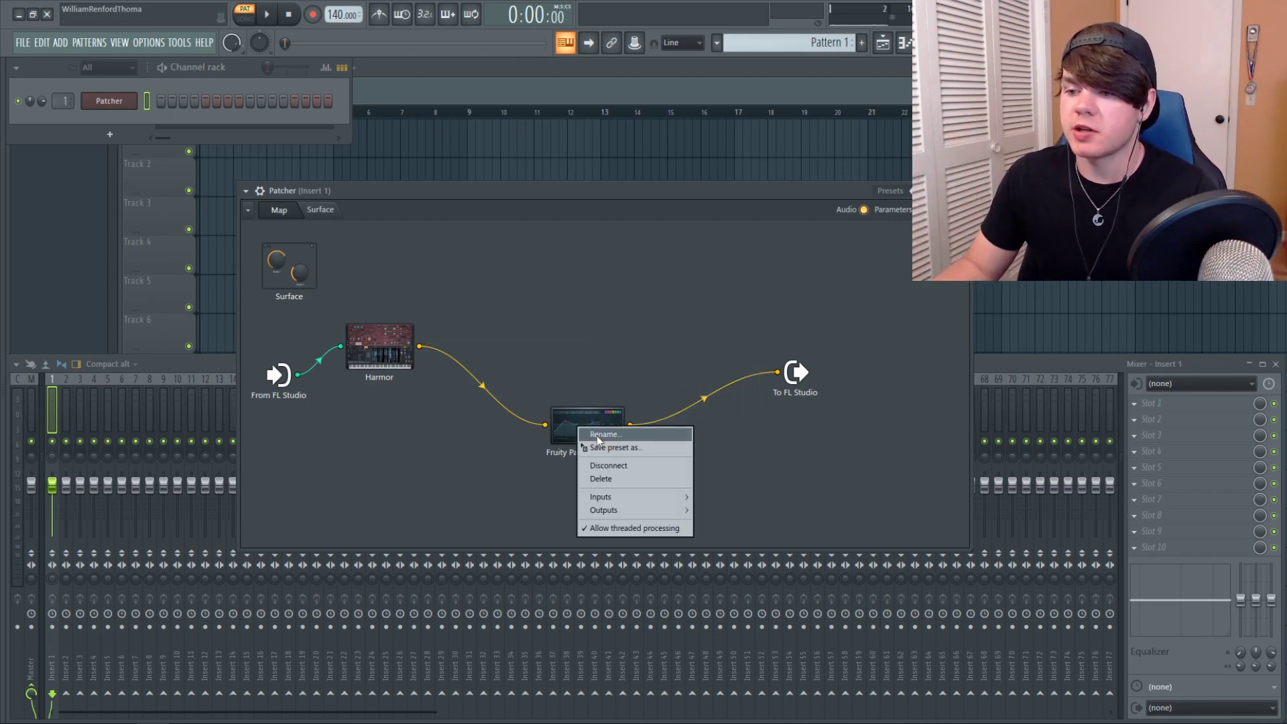
{"action": "left_click", "coordinate": [611, 479]}
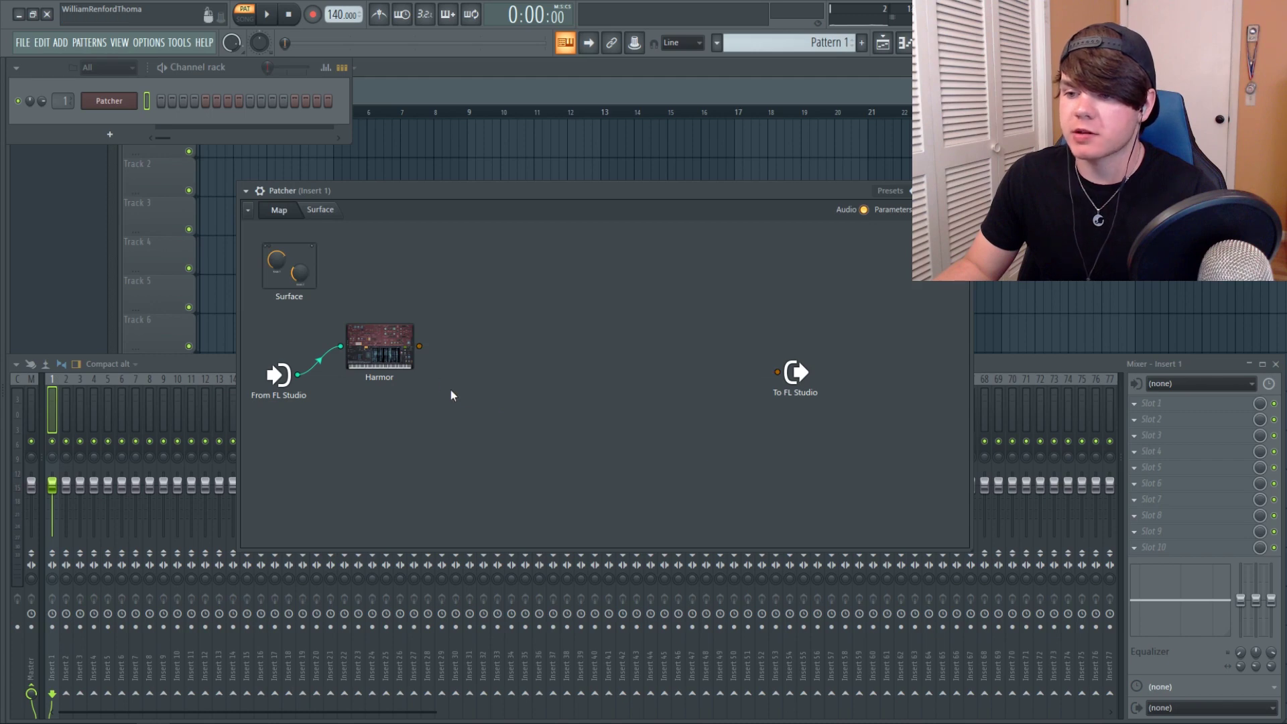
{"action": "left_click_drag", "start_coordinate": [418, 345], "coordinate": [795, 322]}
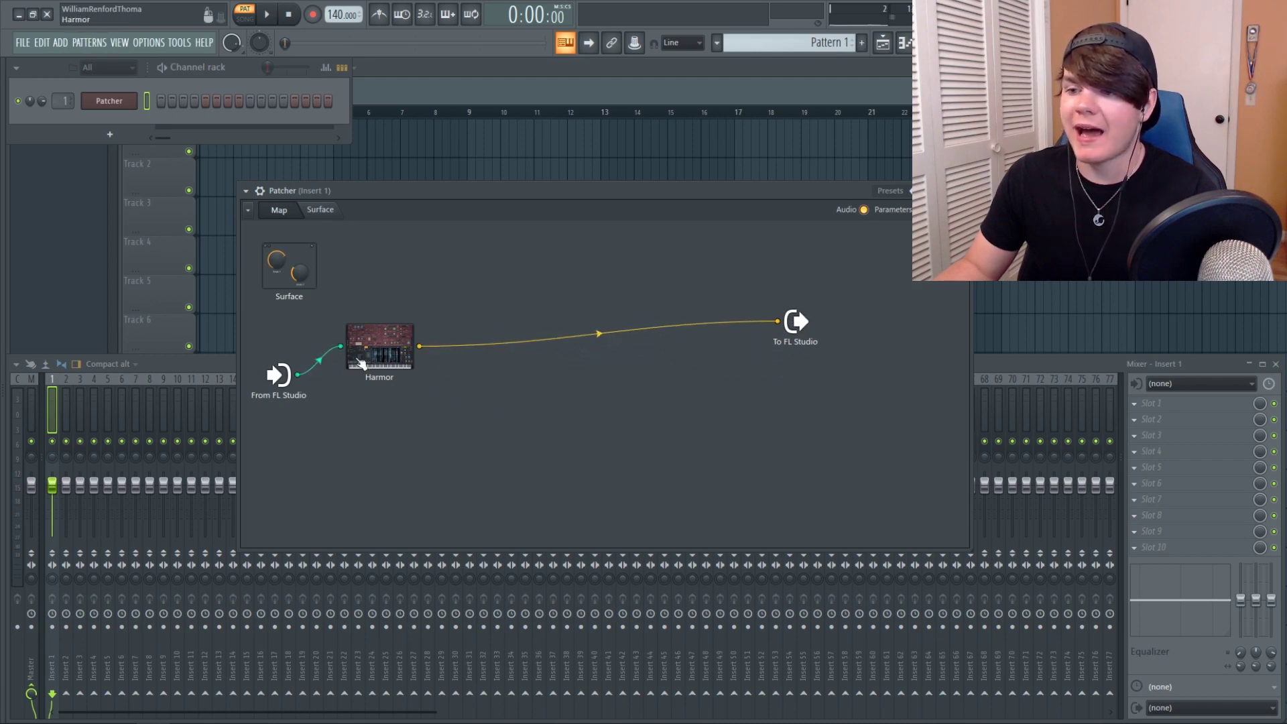
{"action": "left_click_drag", "start_coordinate": [379, 345], "coordinate": [448, 292]}
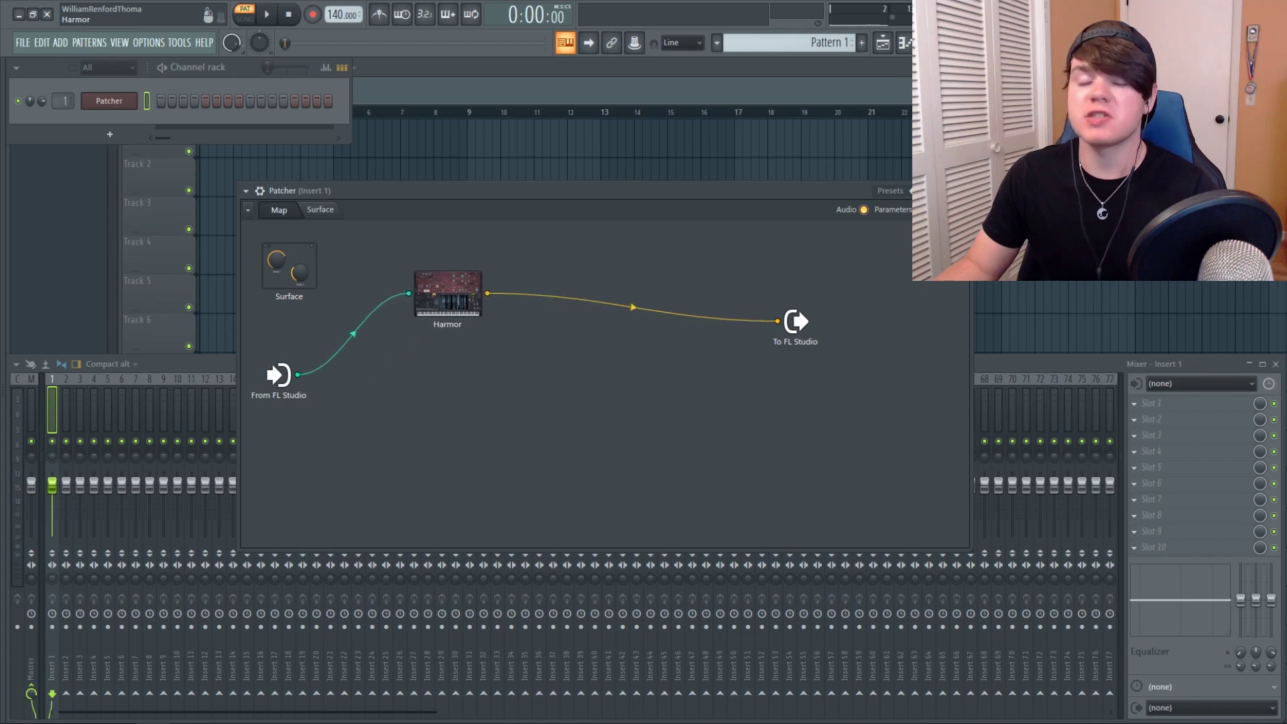
- Load the Harambass preset in Harmor and play notes to hear it
{"action": "right_click", "coordinate": [456, 349]}
{"action": "mouse_move", "coordinate": [467, 375]}
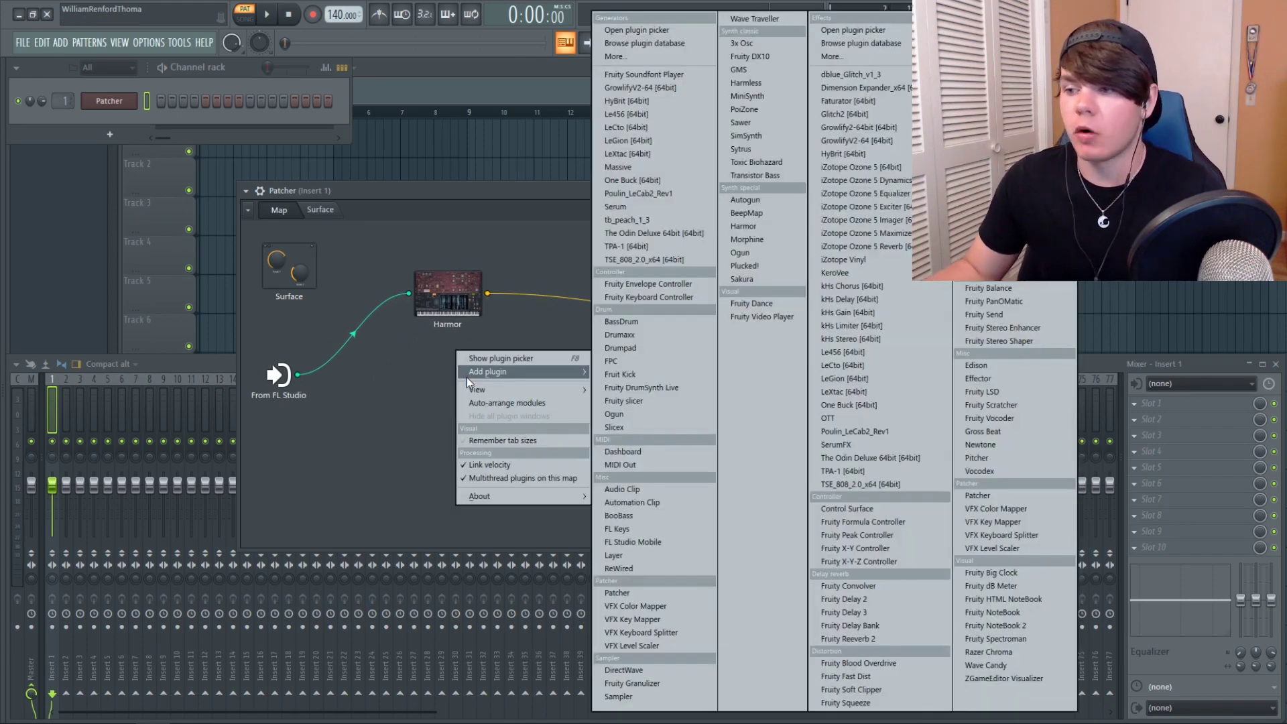
{"action": "double_click", "coordinate": [448, 293]}
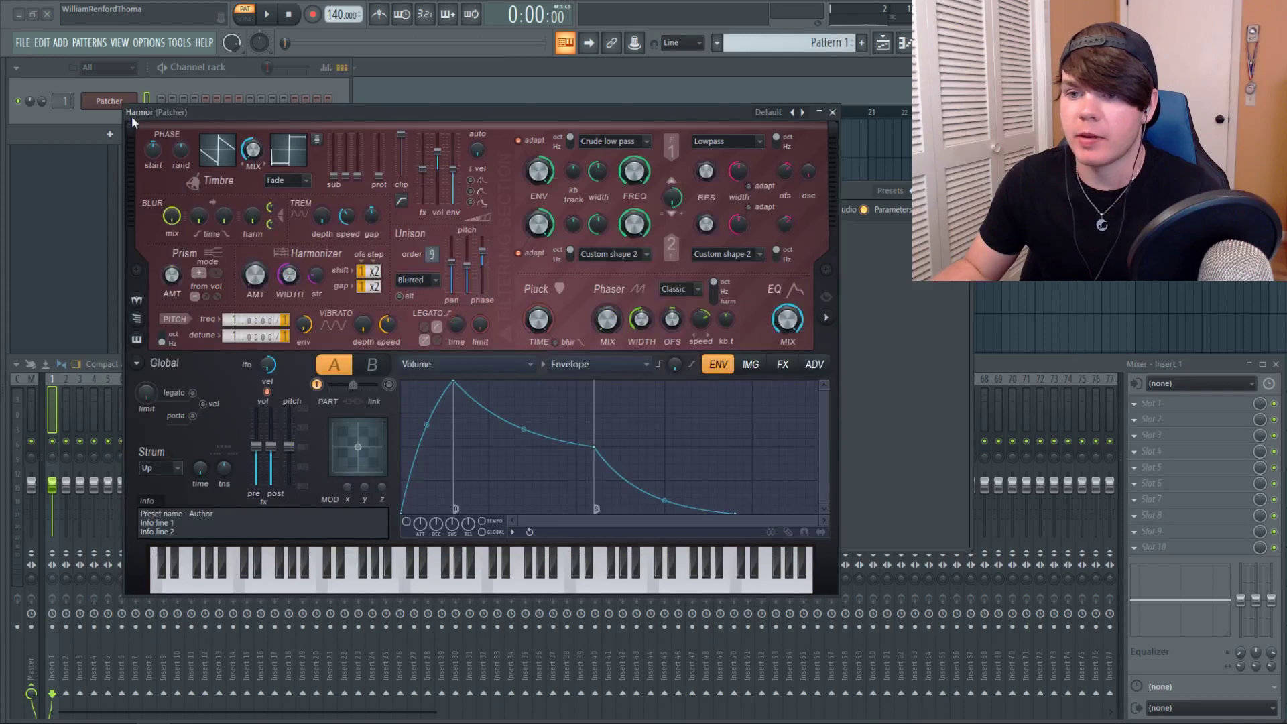
{"action": "left_click_drag", "start_coordinate": [131, 115], "coordinate": [160, 115]}
{"action": "left_click", "coordinate": [804, 114]}
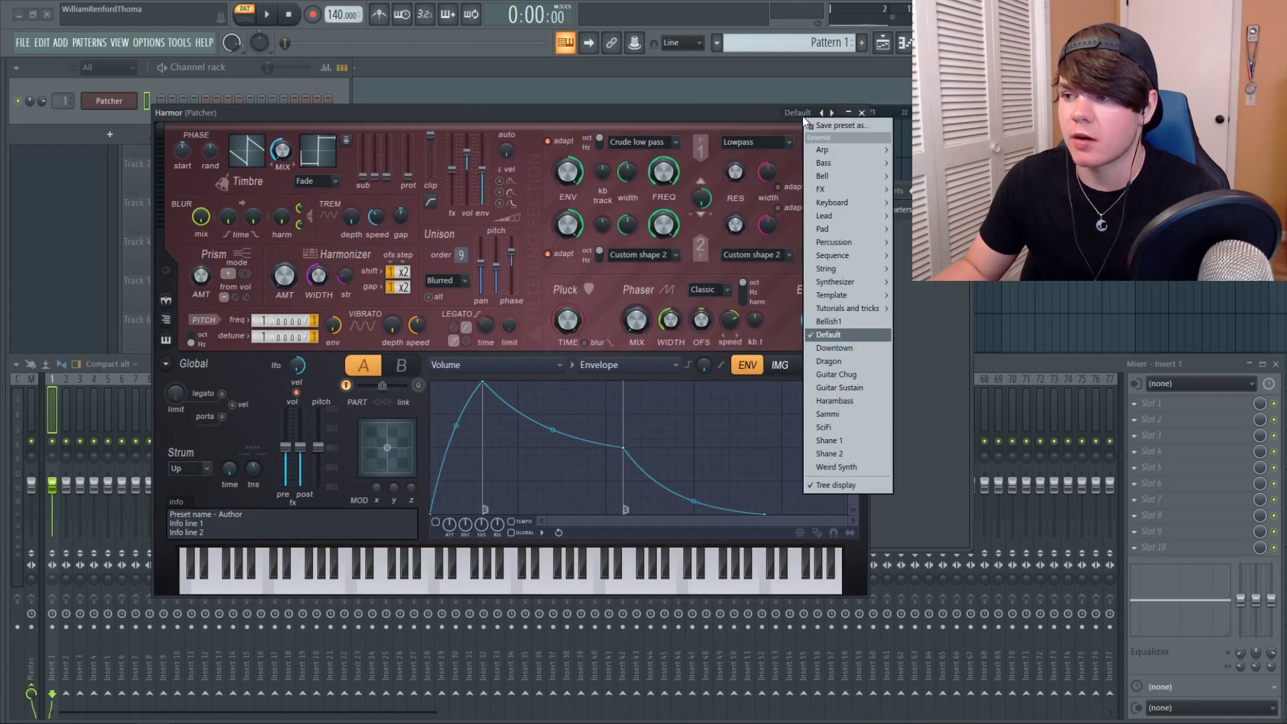
{"action": "left_click", "coordinate": [834, 401]}
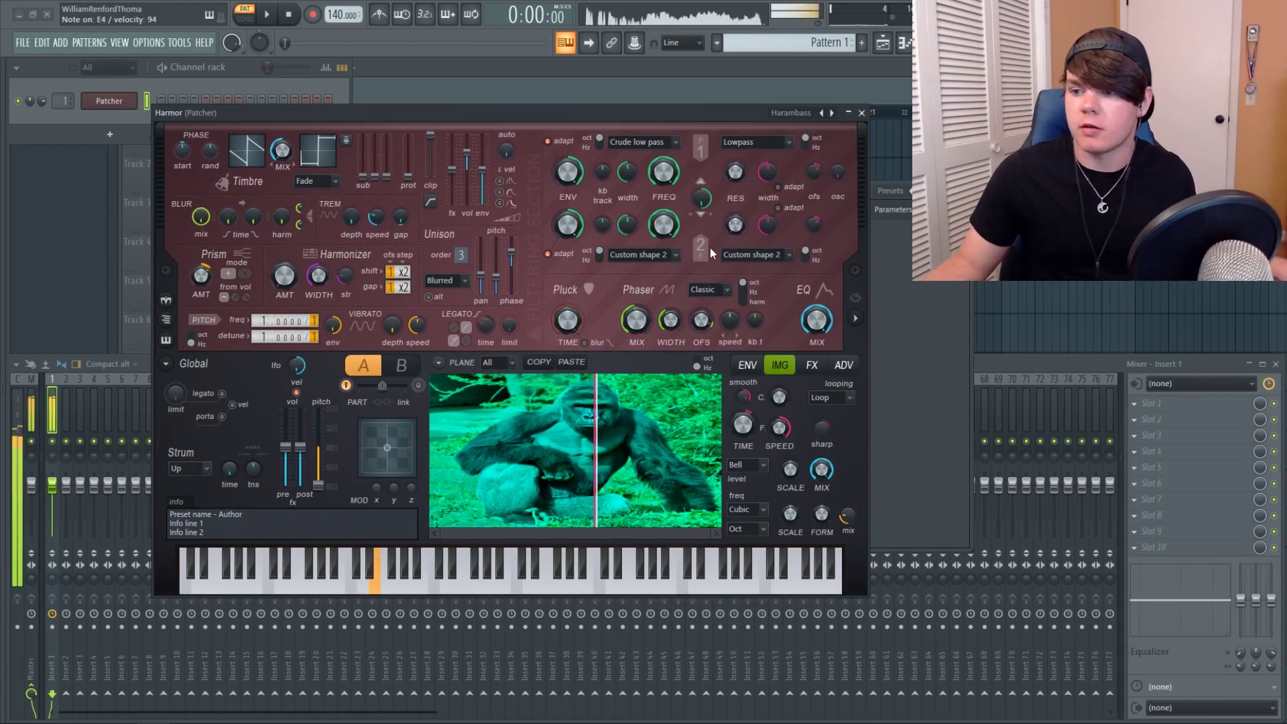
{"action": "left_click", "coordinate": [862, 112]}
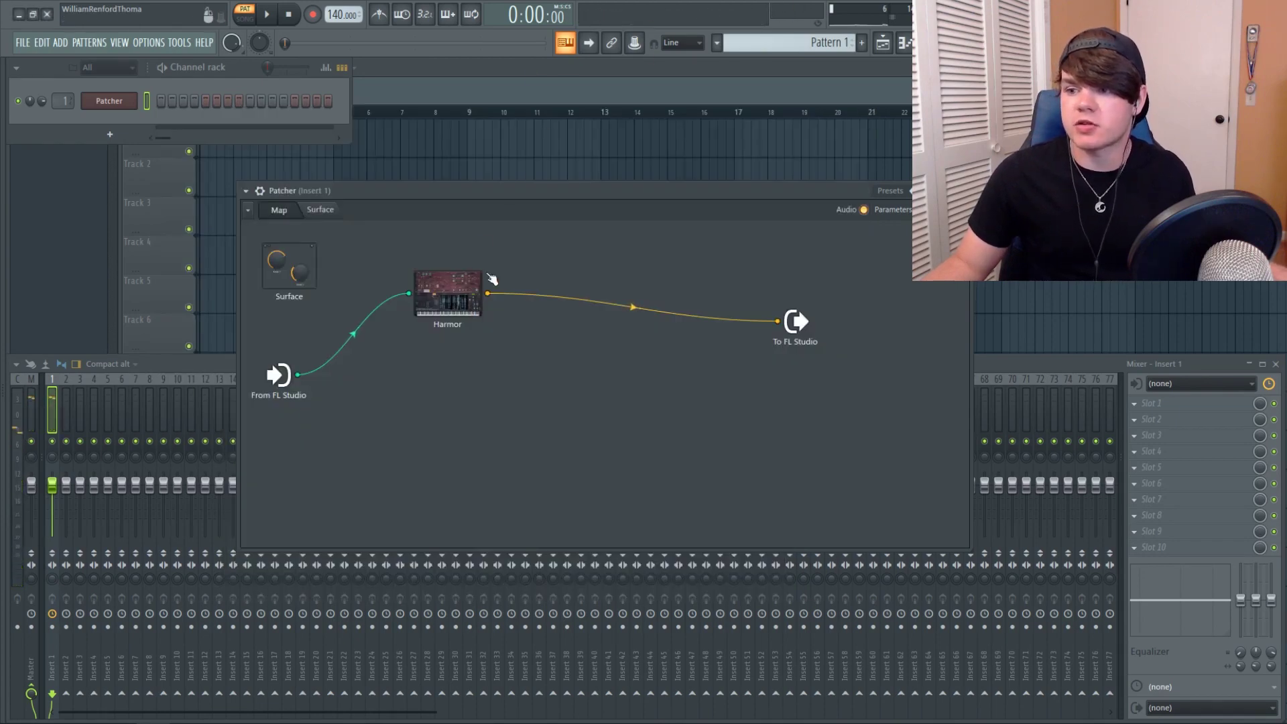
- Insert Fruity Parametric EQ 2 between Harmor and the output and give it a steep low-cut curve
{"action": "right_click", "coordinate": [580, 319]}
{"action": "mouse_move", "coordinate": [614, 340]}
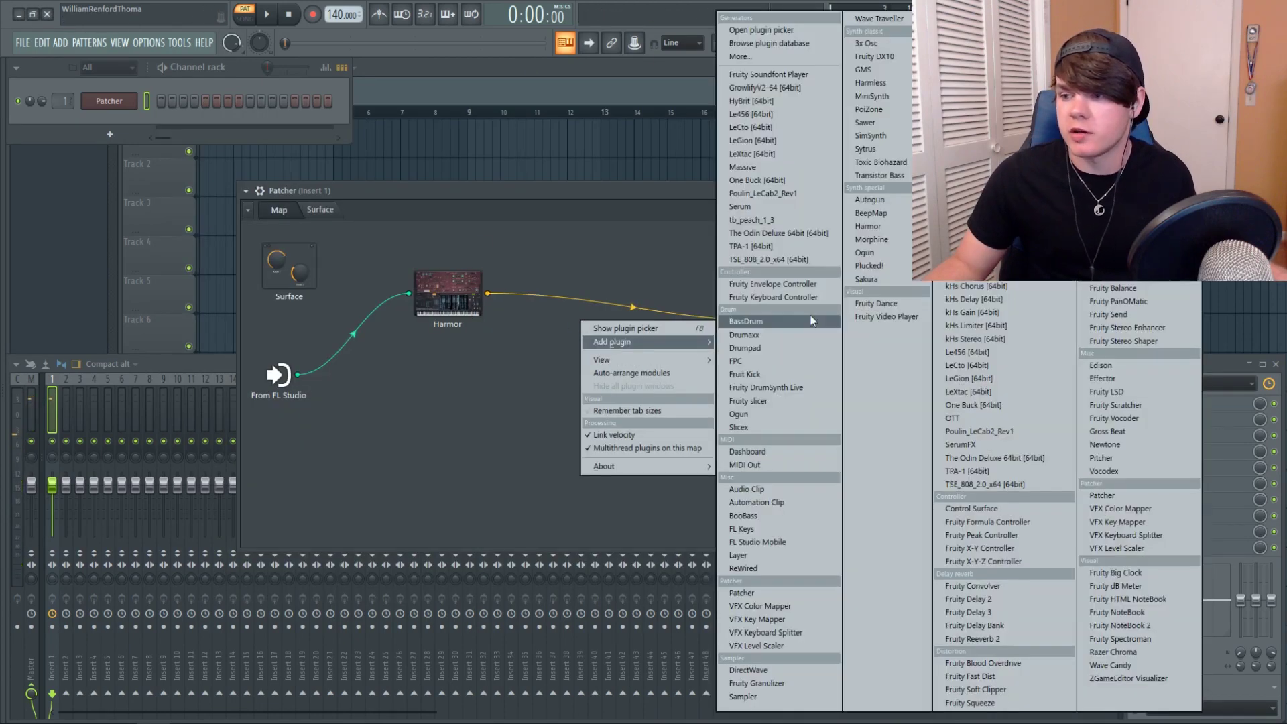
{"action": "left_click", "coordinate": [1119, 197]}
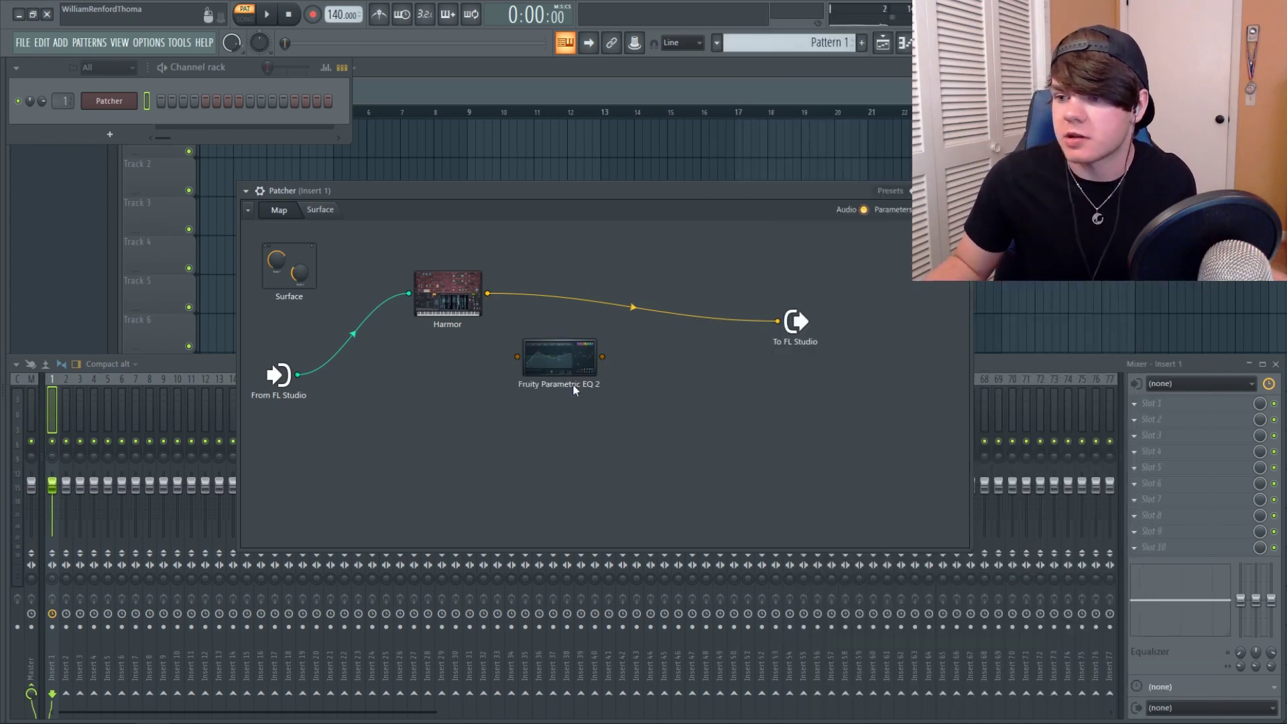
{"action": "left_click_drag", "start_coordinate": [573, 389], "coordinate": [678, 301]}
{"action": "left_click", "coordinate": [677, 301]}
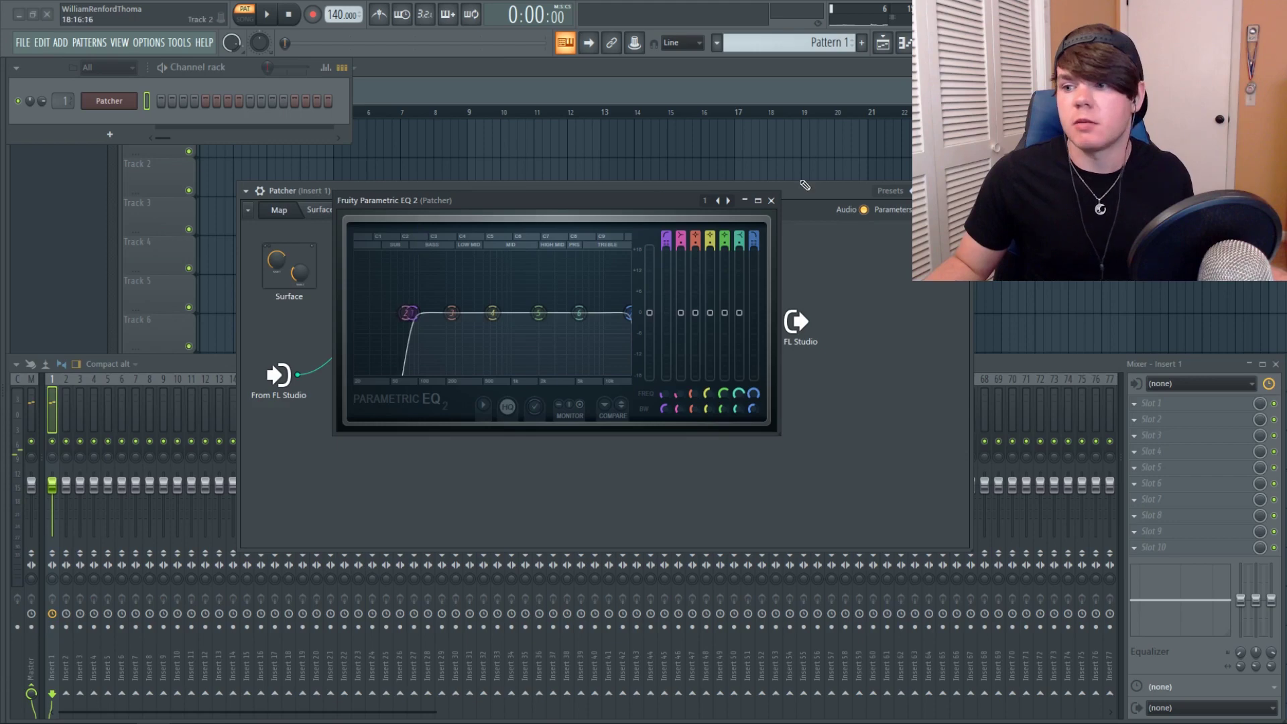
{"action": "left_click", "coordinate": [770, 200]}
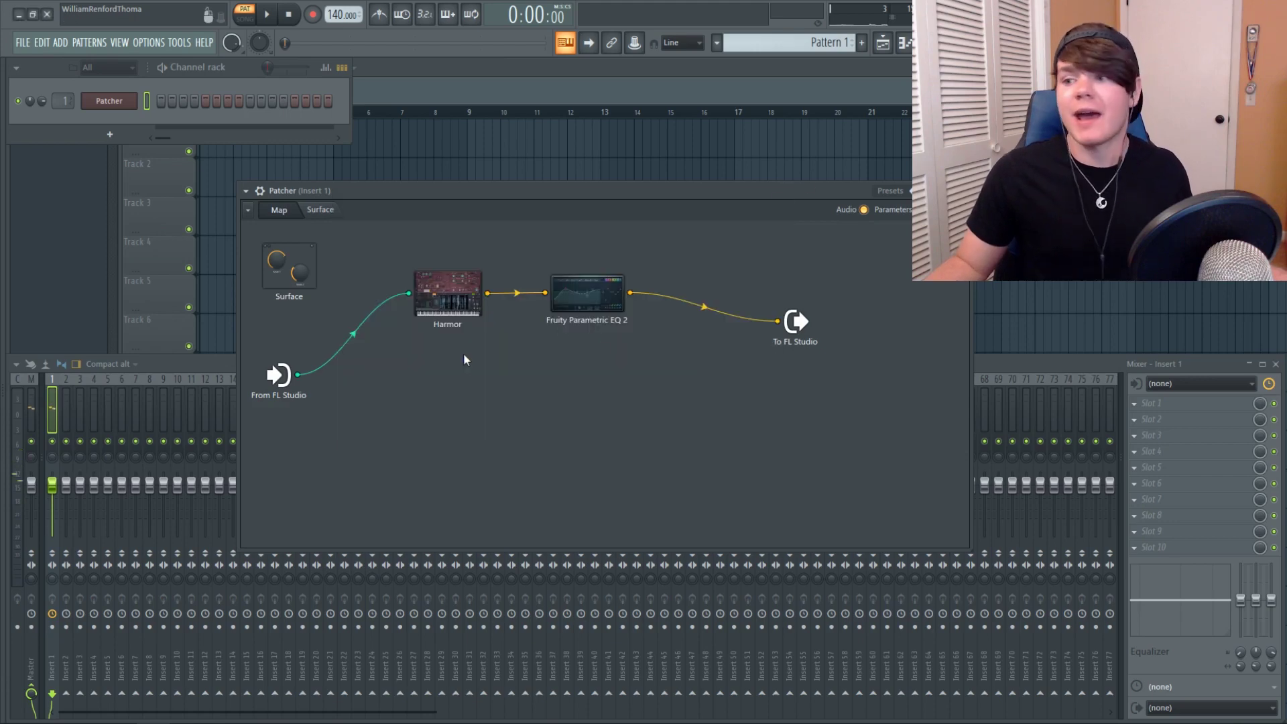
- Move the To FL Studio output aside and add Sytrus beneath Harmor as a parallel instrument
{"action": "left_click_drag", "start_coordinate": [795, 321], "coordinate": [853, 336]}
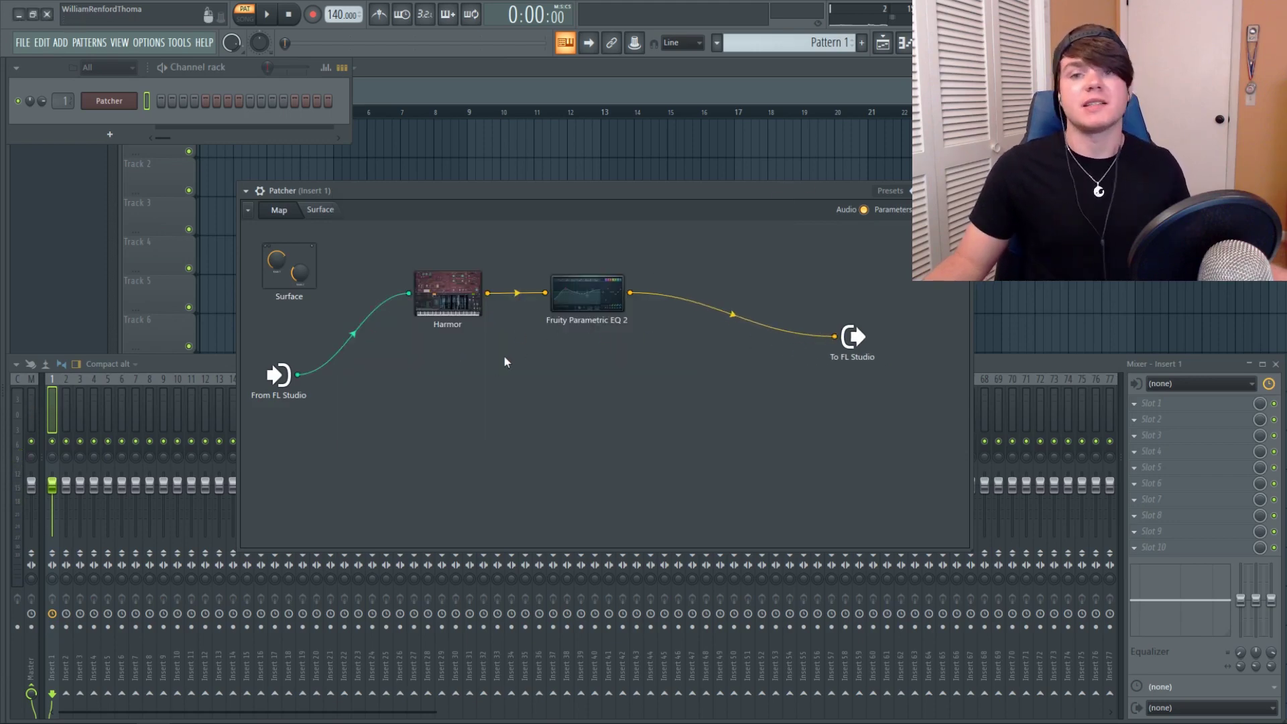
{"action": "right_click", "coordinate": [430, 380]}
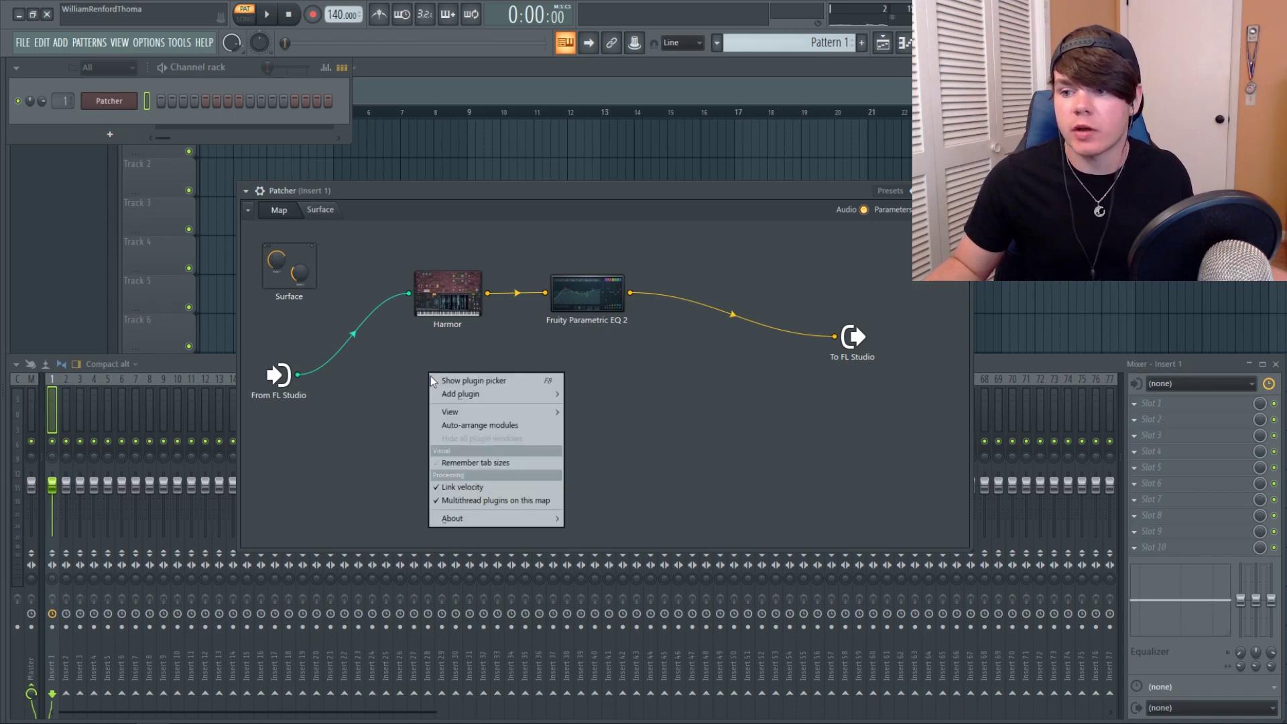
{"action": "mouse_move", "coordinate": [451, 395]}
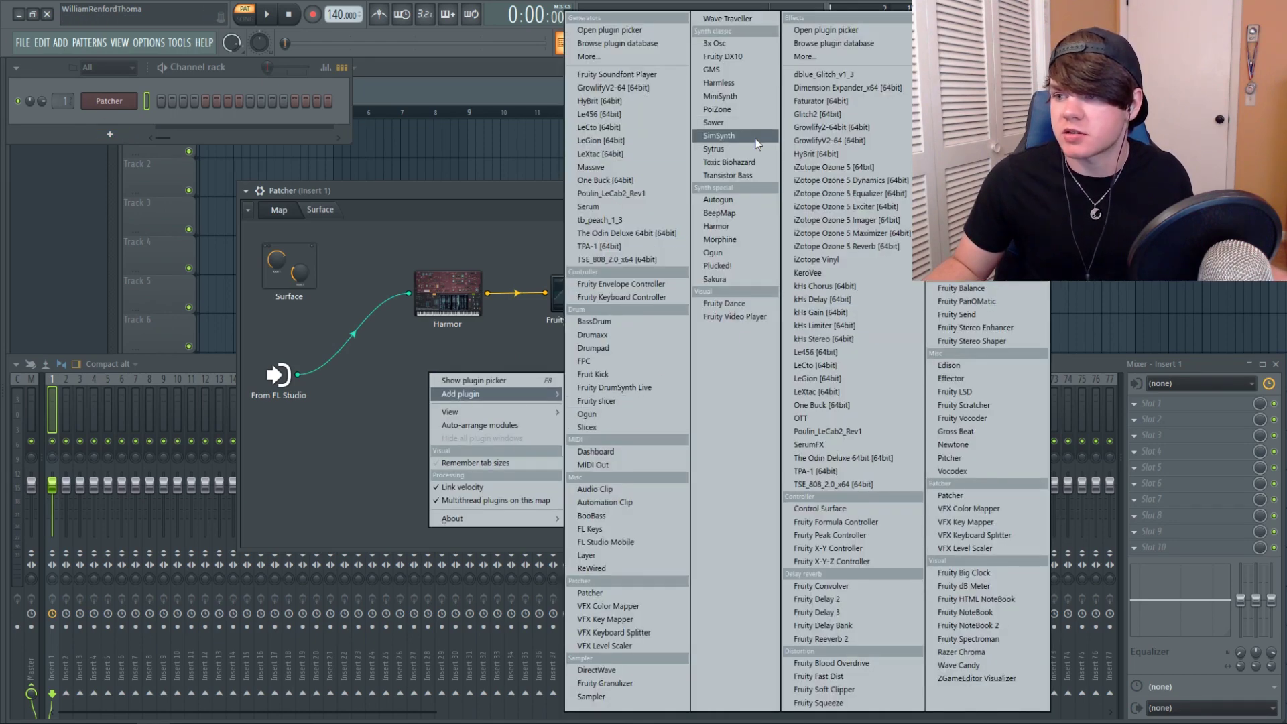
{"action": "left_click", "coordinate": [714, 149]}
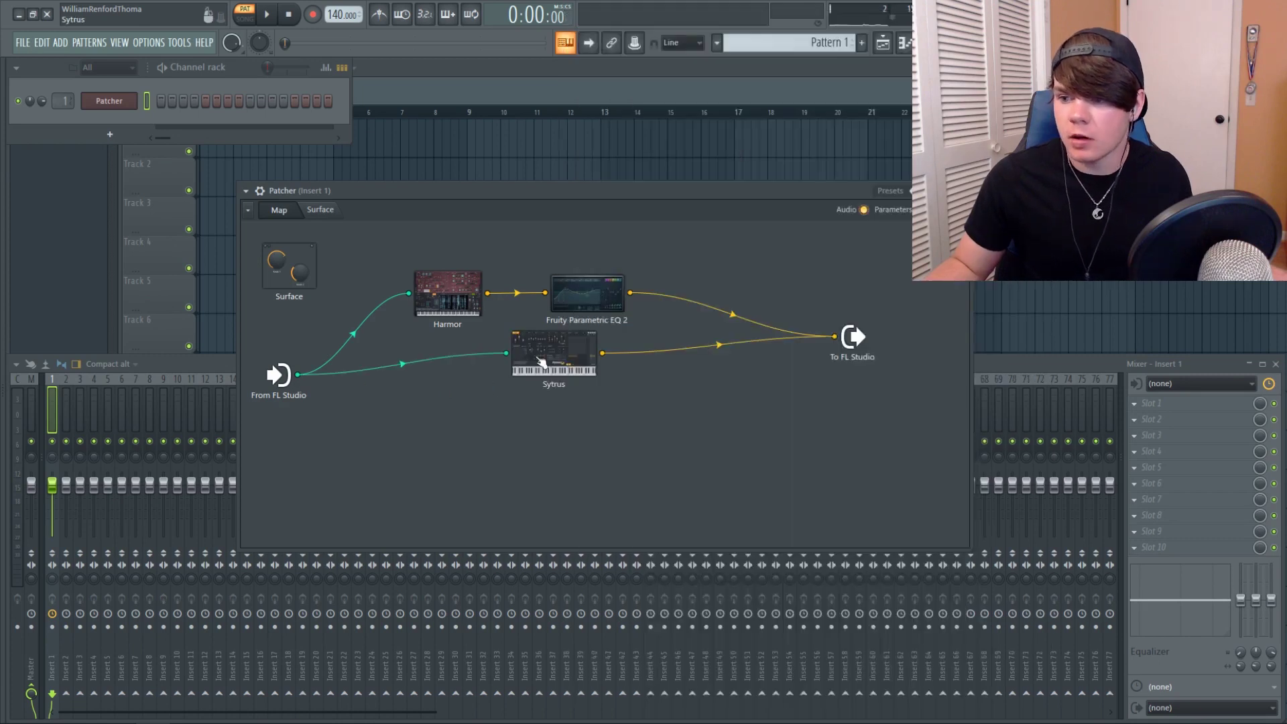
{"action": "left_click_drag", "start_coordinate": [542, 362], "coordinate": [462, 386]}
- Load the Default preset in Sytrus and play notes to hear it layered with Harmor
{"action": "double_click", "coordinate": [462, 386]}
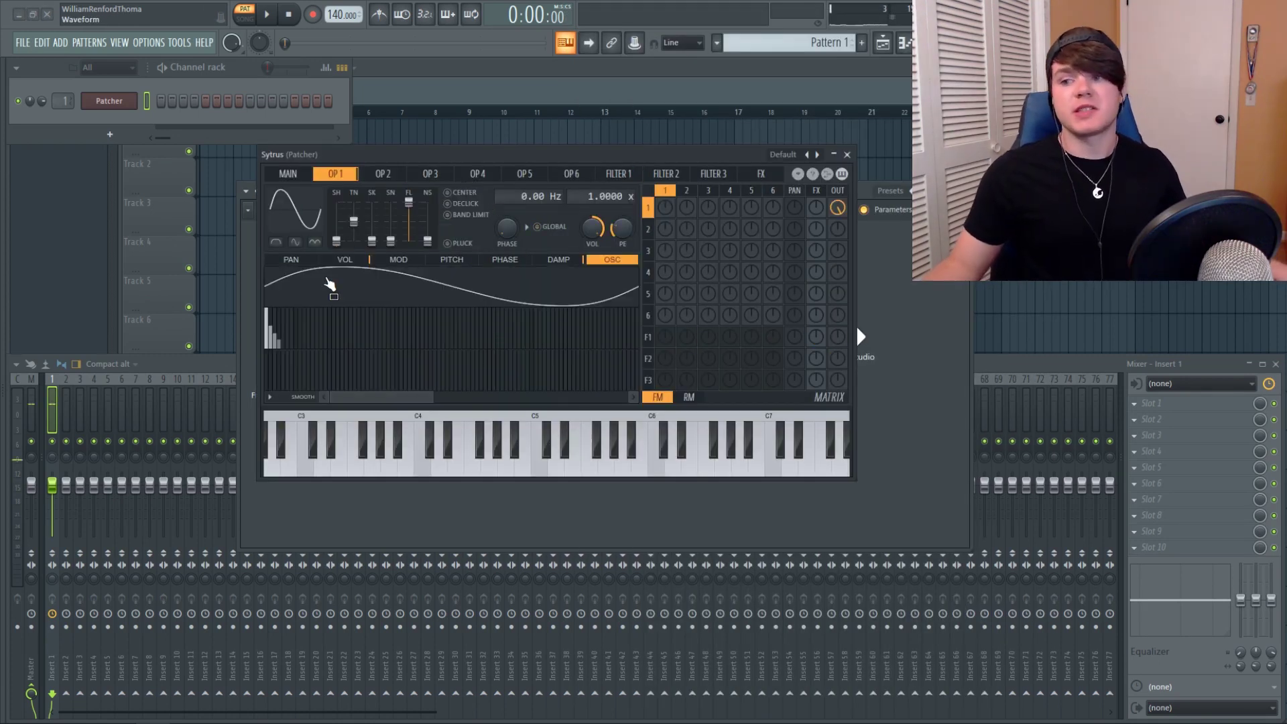
{"action": "key", "text": "c"}
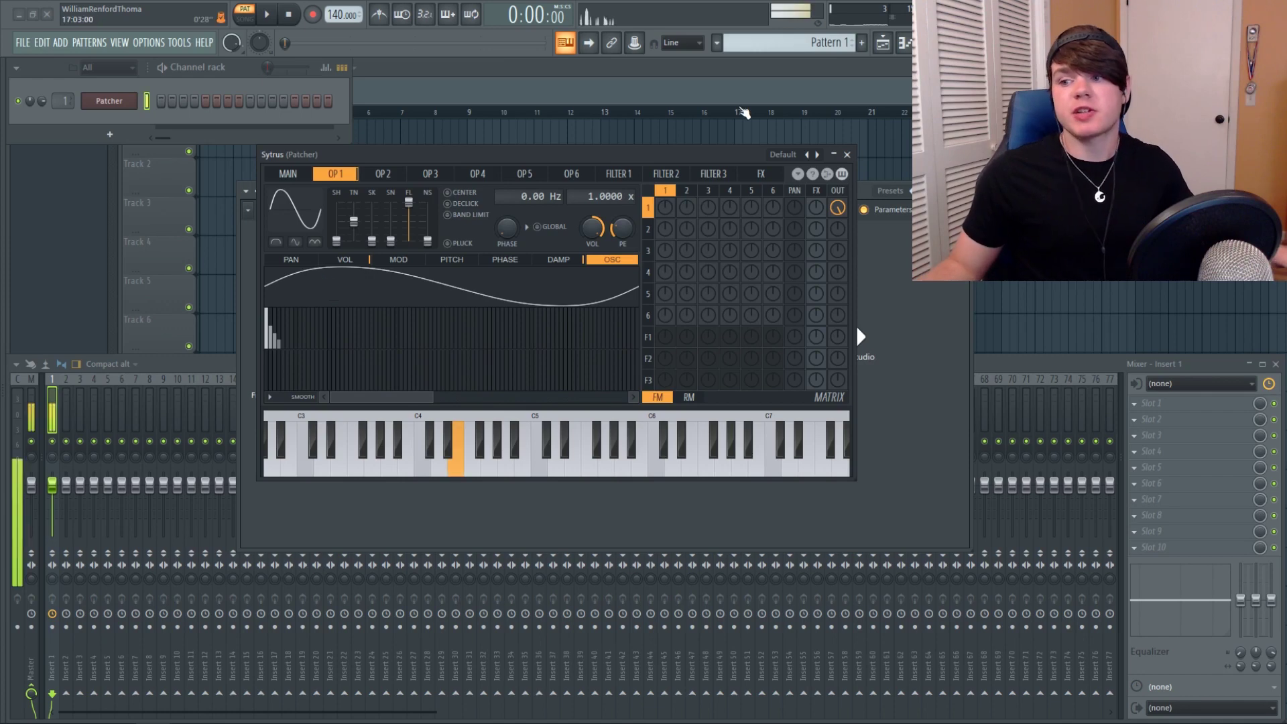
{"action": "key", "text": "c"}
{"action": "left_click", "coordinate": [847, 154]}
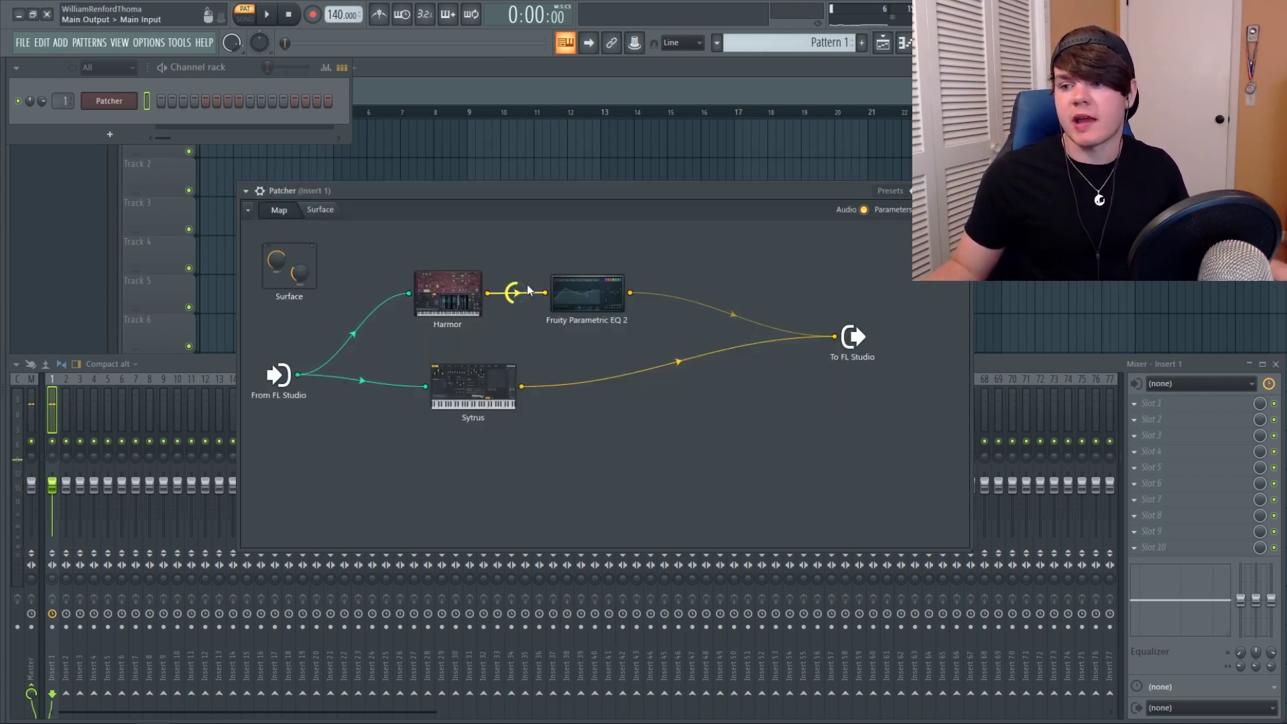
- View the EQ response on the Harmor chain, adjust the volume of the Sytrus-to-output cable, and play notes
{"action": "left_click", "coordinate": [593, 290]}
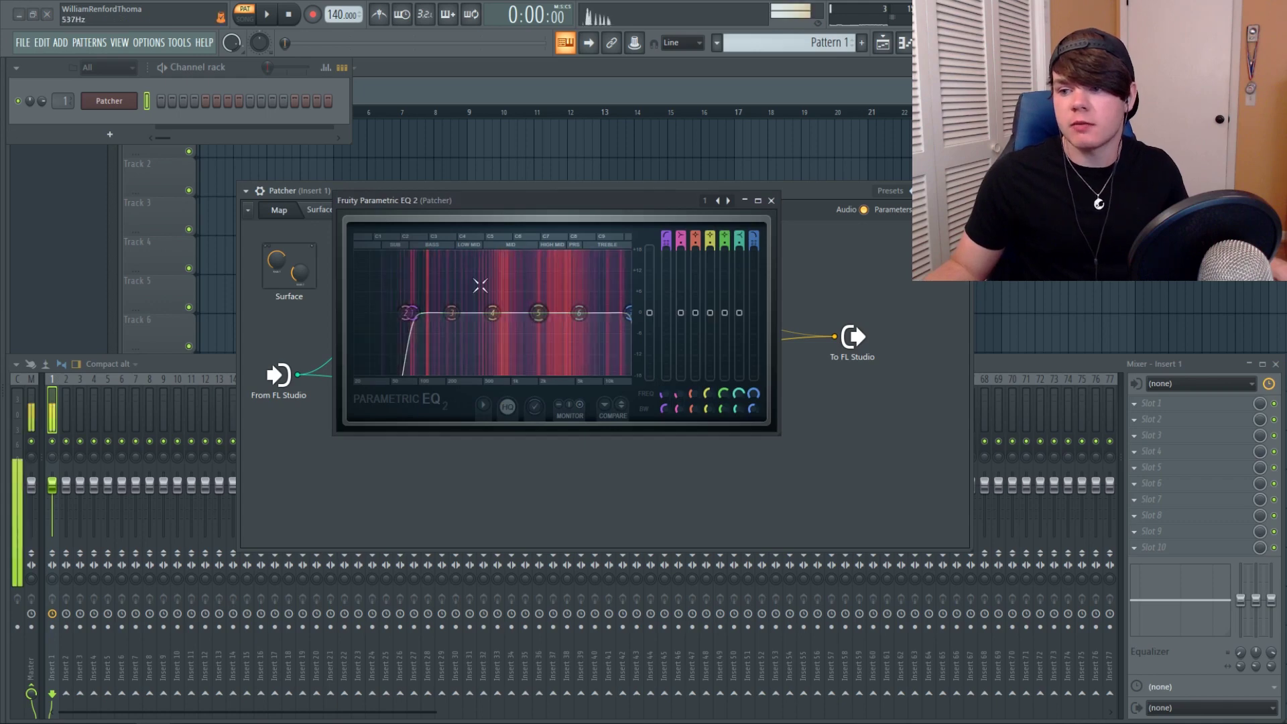
{"action": "left_click", "coordinate": [771, 200]}
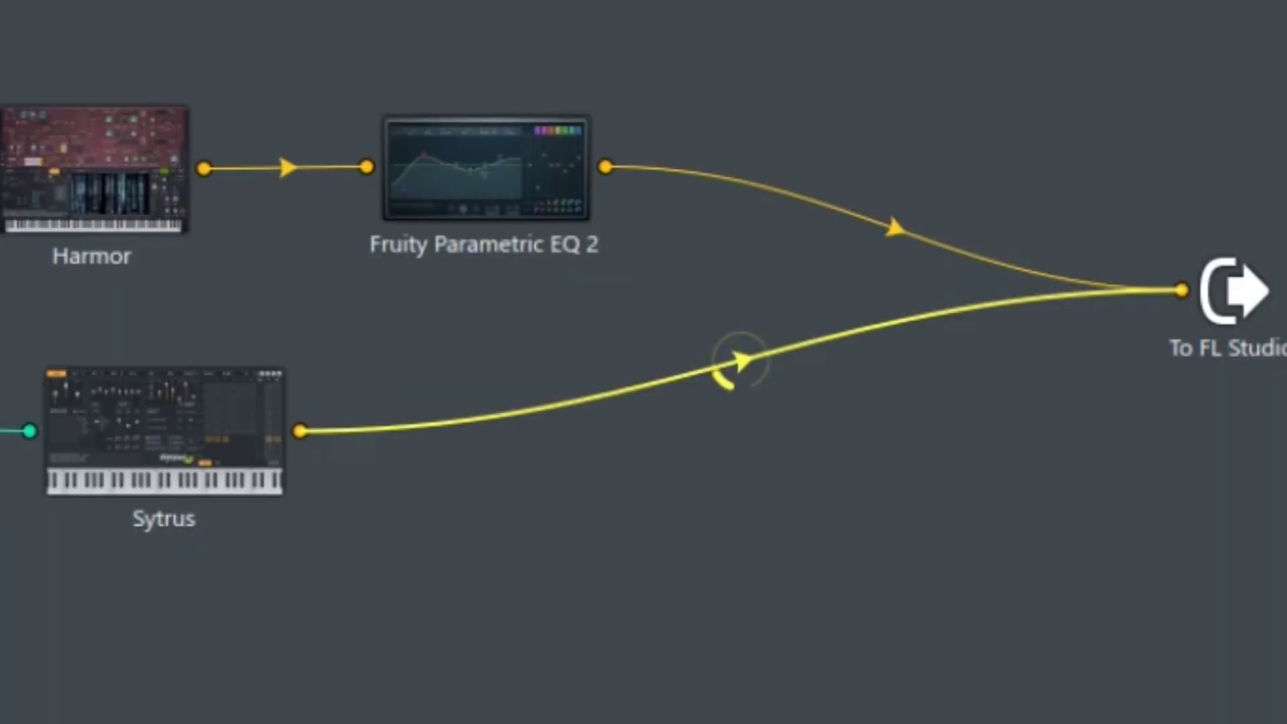
{"action": "left_click_drag", "start_coordinate": [741, 360], "coordinate": [740, 356]}
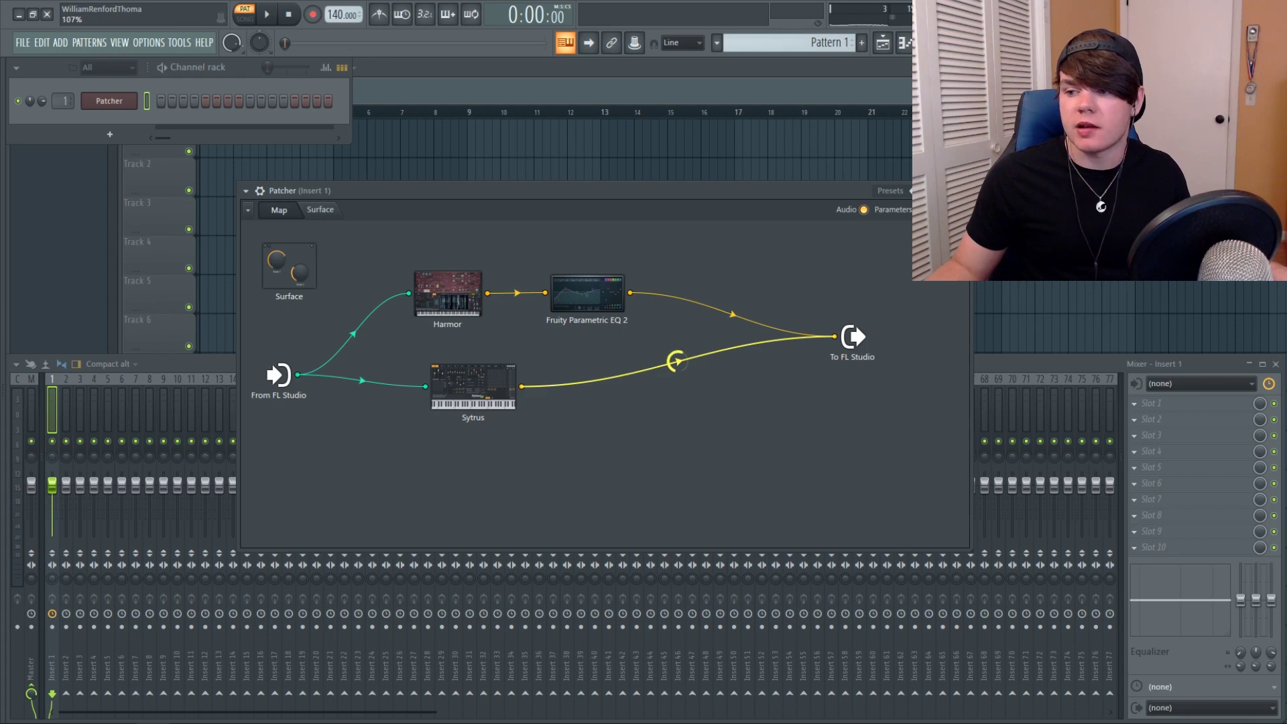
{"action": "left_click_drag", "start_coordinate": [677, 362], "coordinate": [678, 321]}
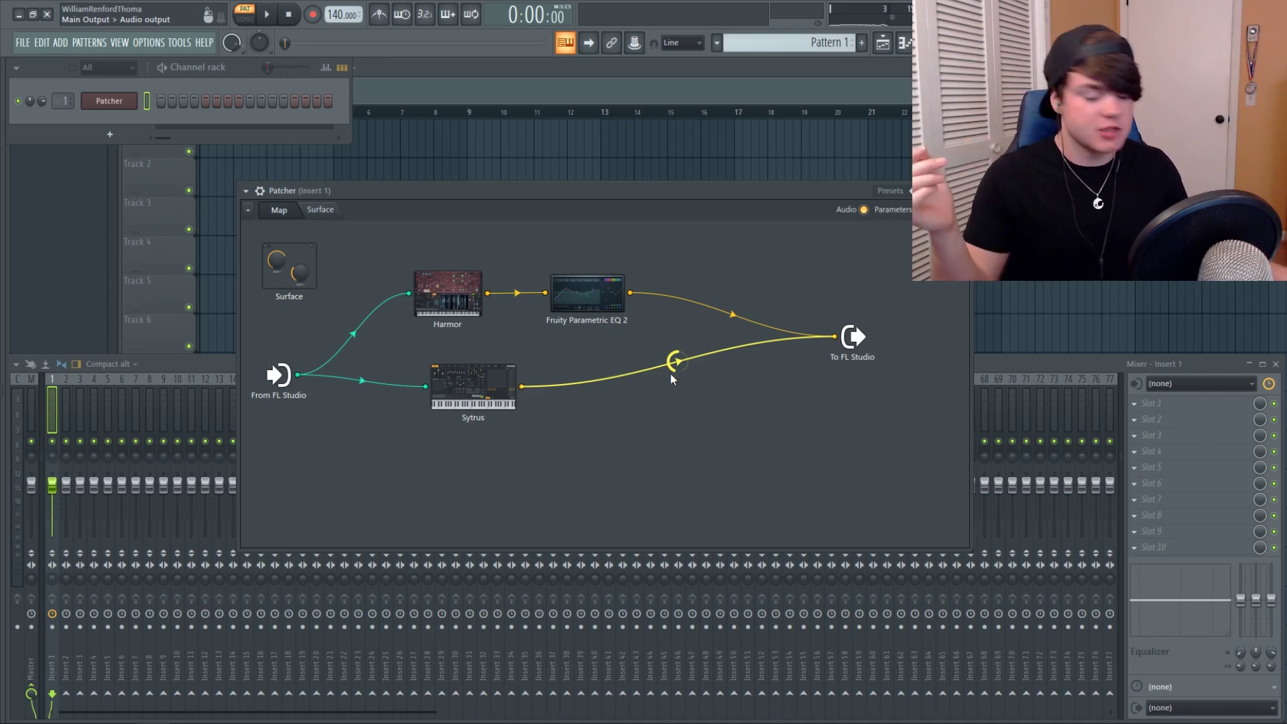
{"action": "key", "text": "e"}
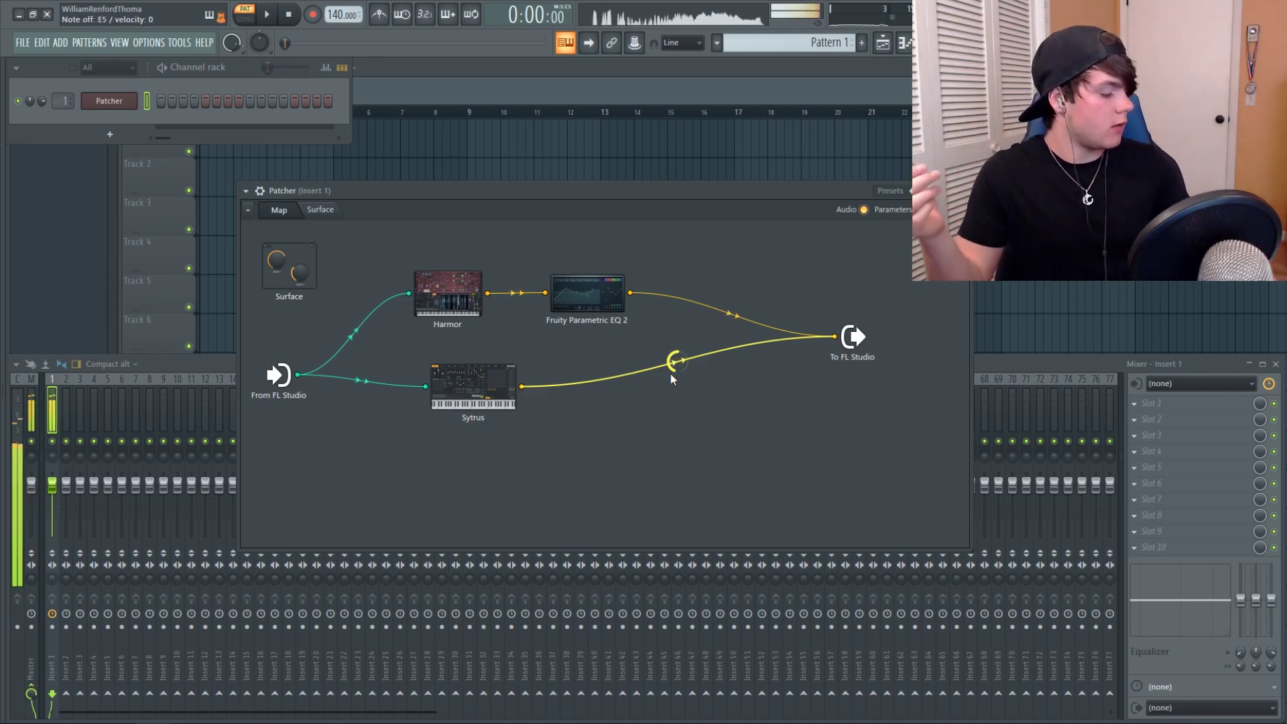
{"action": "key", "text": "v"}
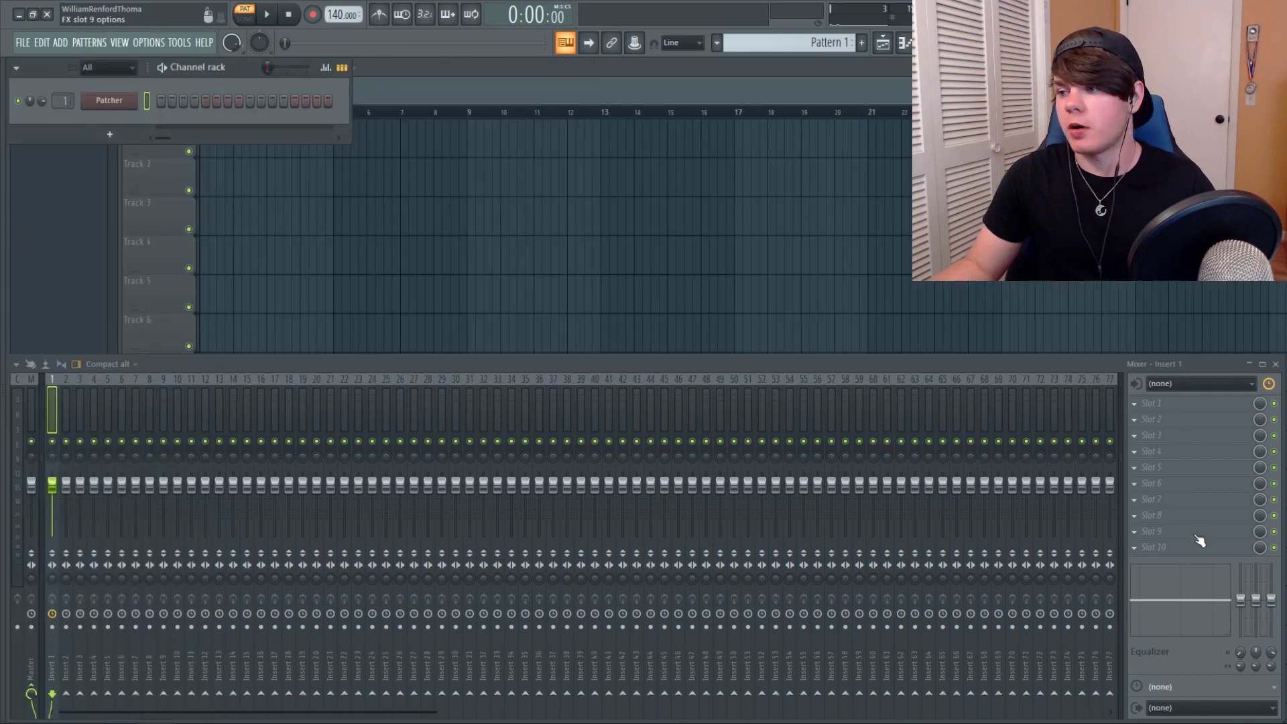
- Load Fruity parametric EQ 2 in slot 1 and Fruity WaveShaper in slot 2 of Insert 1, and reshape the EQ curve
{"action": "left_click", "coordinate": [1156, 402]}
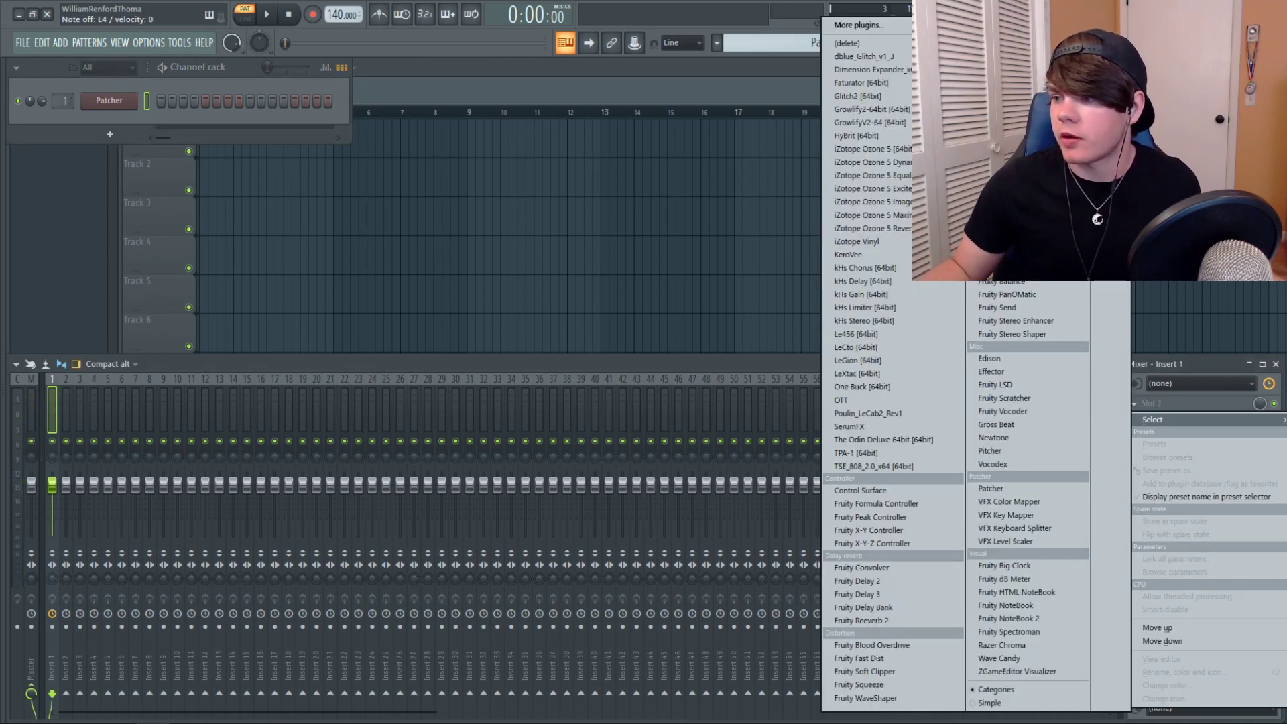
{"action": "left_click", "coordinate": [1011, 187]}
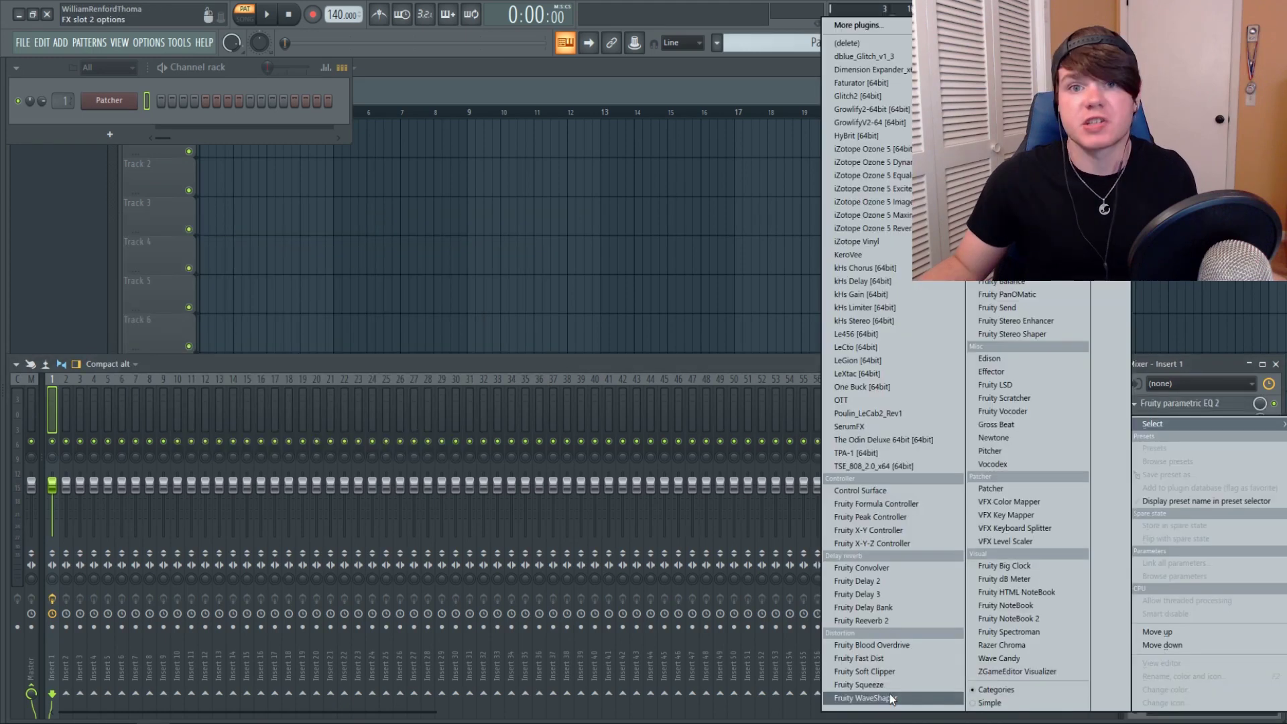
{"action": "left_click", "coordinate": [865, 698]}
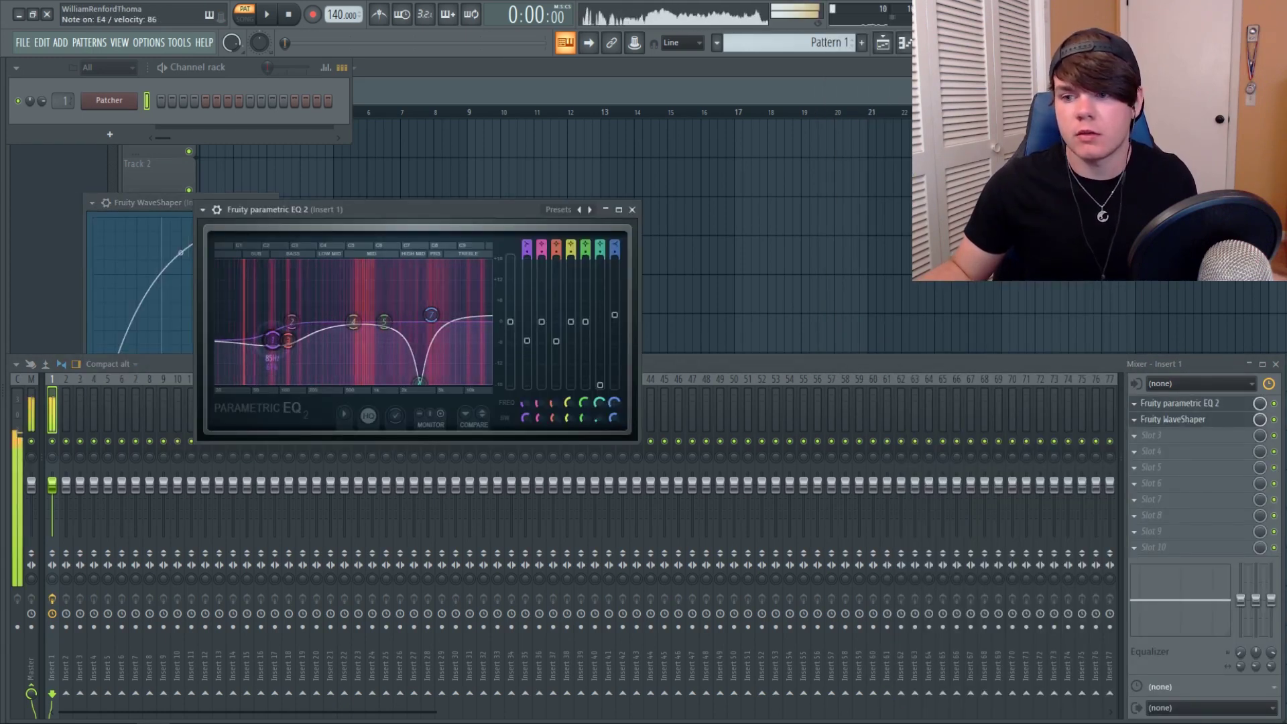
{"action": "left_click", "coordinate": [631, 210]}
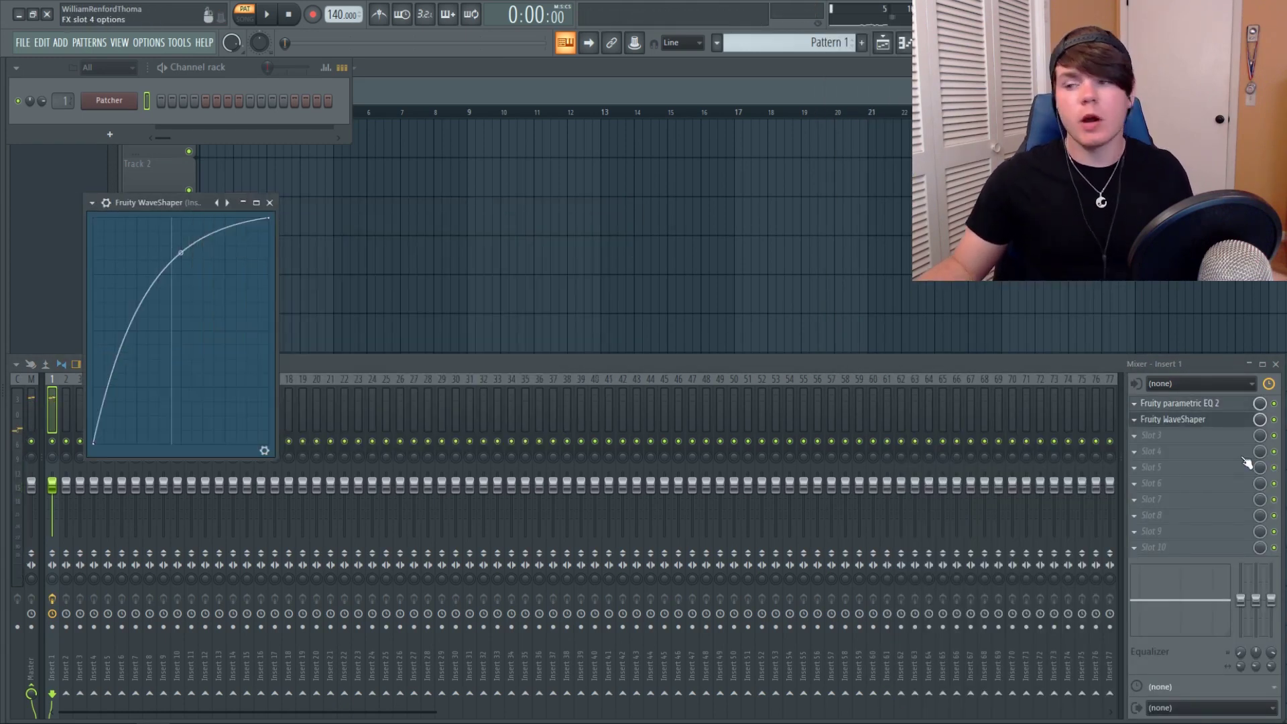
{"action": "left_click", "coordinate": [1224, 420]}
{"action": "left_click", "coordinate": [1194, 404]}
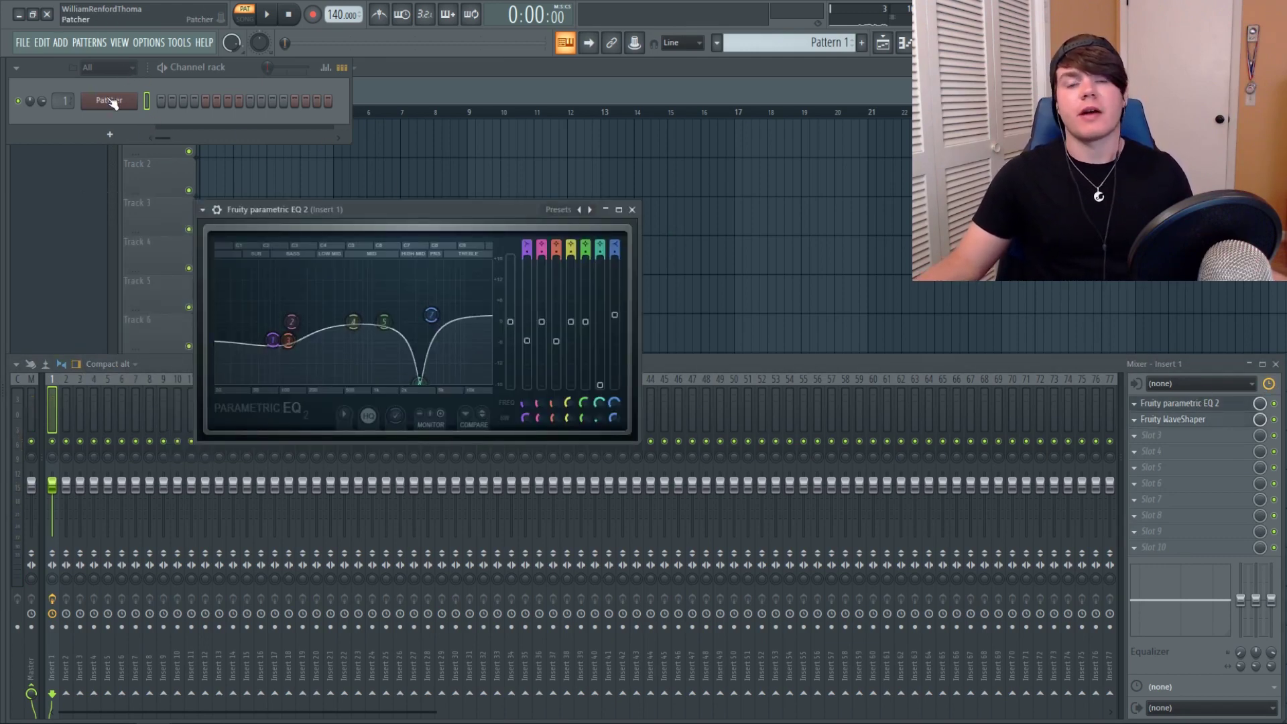
{"action": "left_click", "coordinate": [632, 210]}
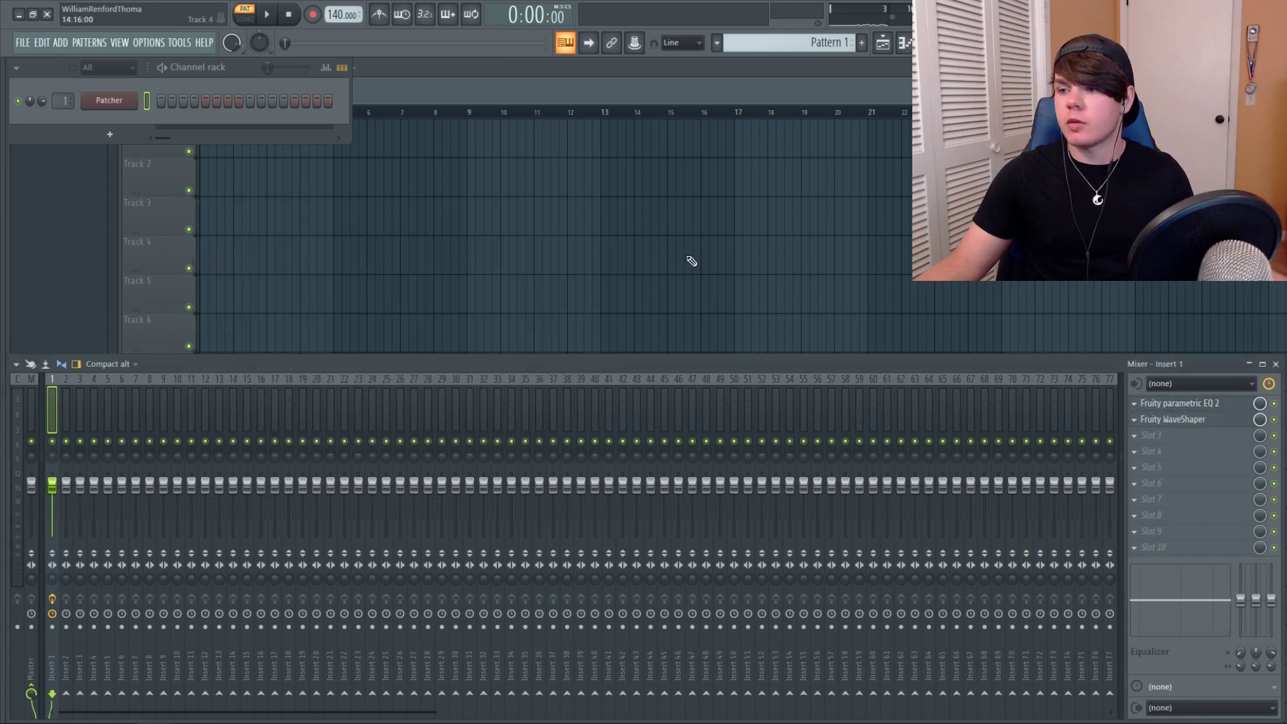
- Load Patcher as an effect in slot 3 of Insert 1
{"action": "left_click", "coordinate": [1164, 437]}
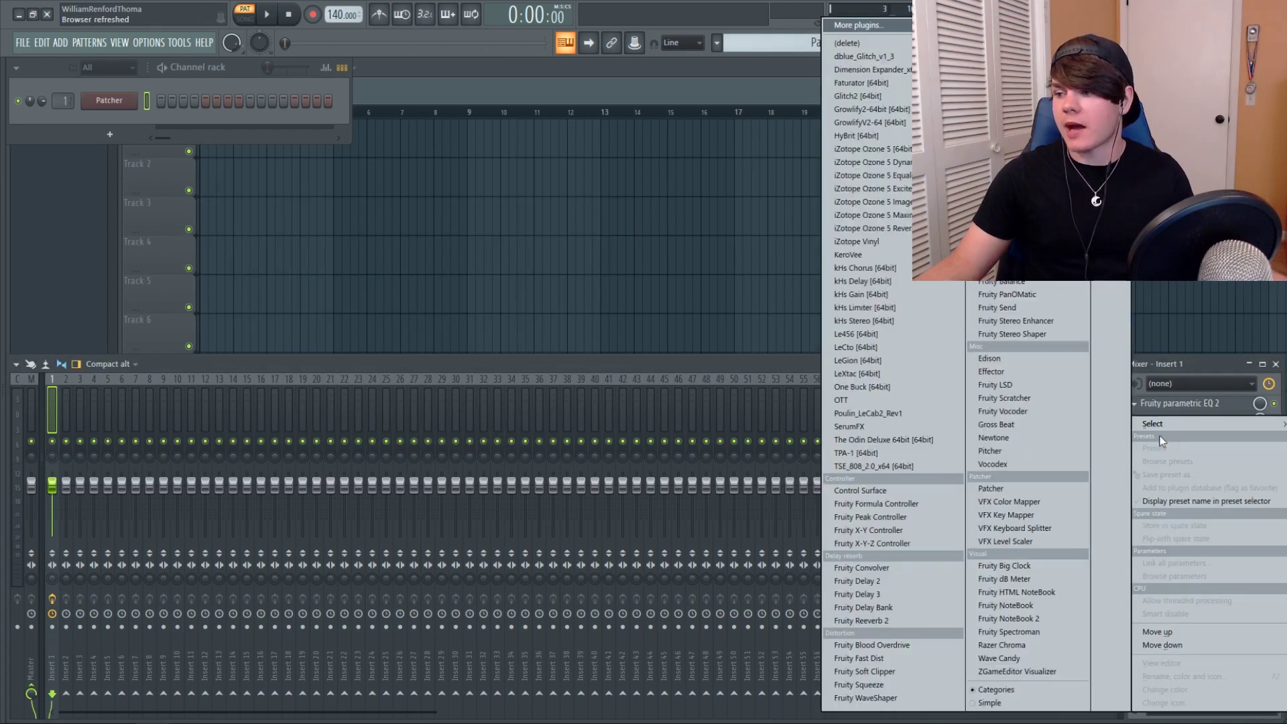
{"action": "left_click", "coordinate": [1039, 487]}
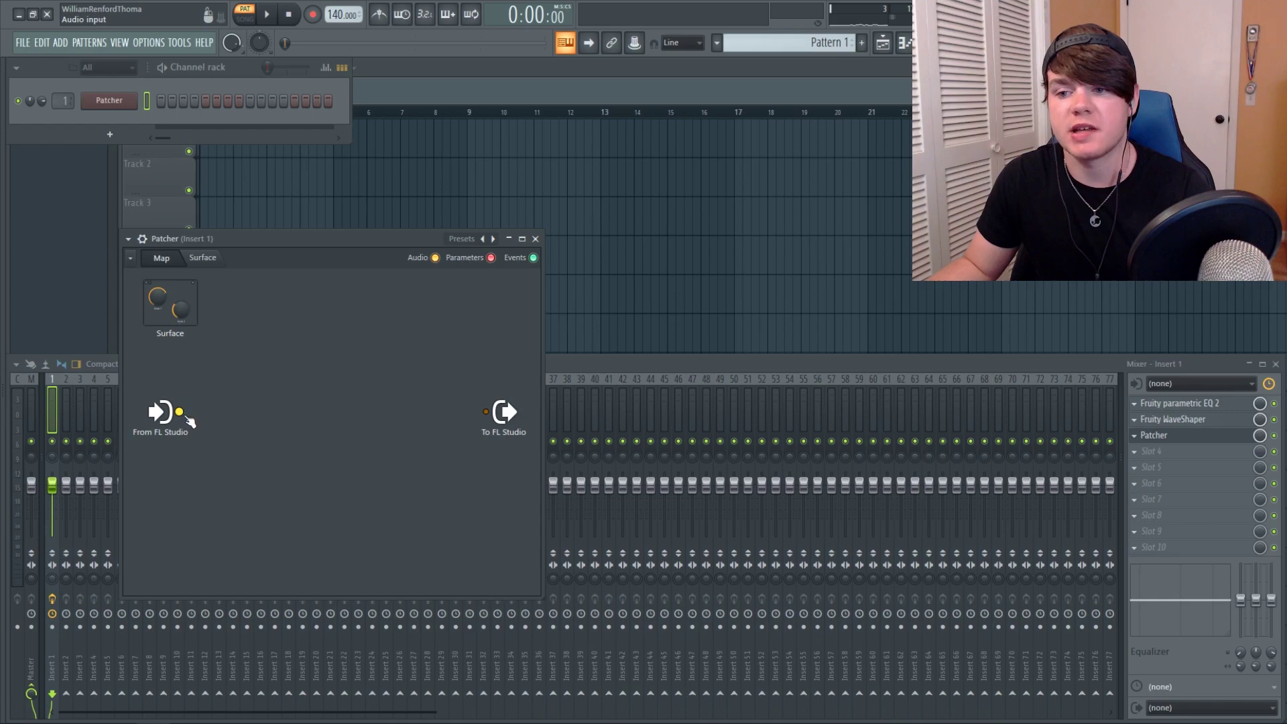
{"action": "left_click_drag", "start_coordinate": [180, 411], "coordinate": [487, 411]}
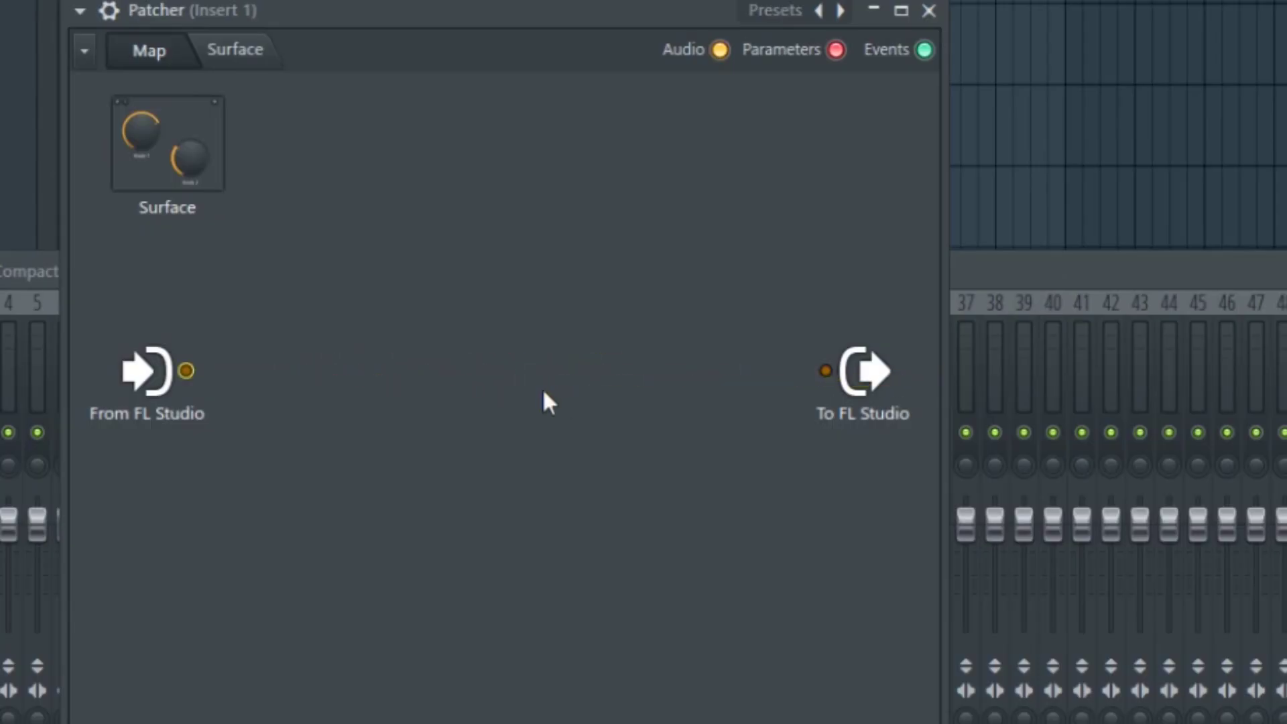
- Add Fruity Parametric EQ 2 between From FL Studio and To FL Studio and shift it slightly upward on the map
{"action": "right_click", "coordinate": [545, 333]}
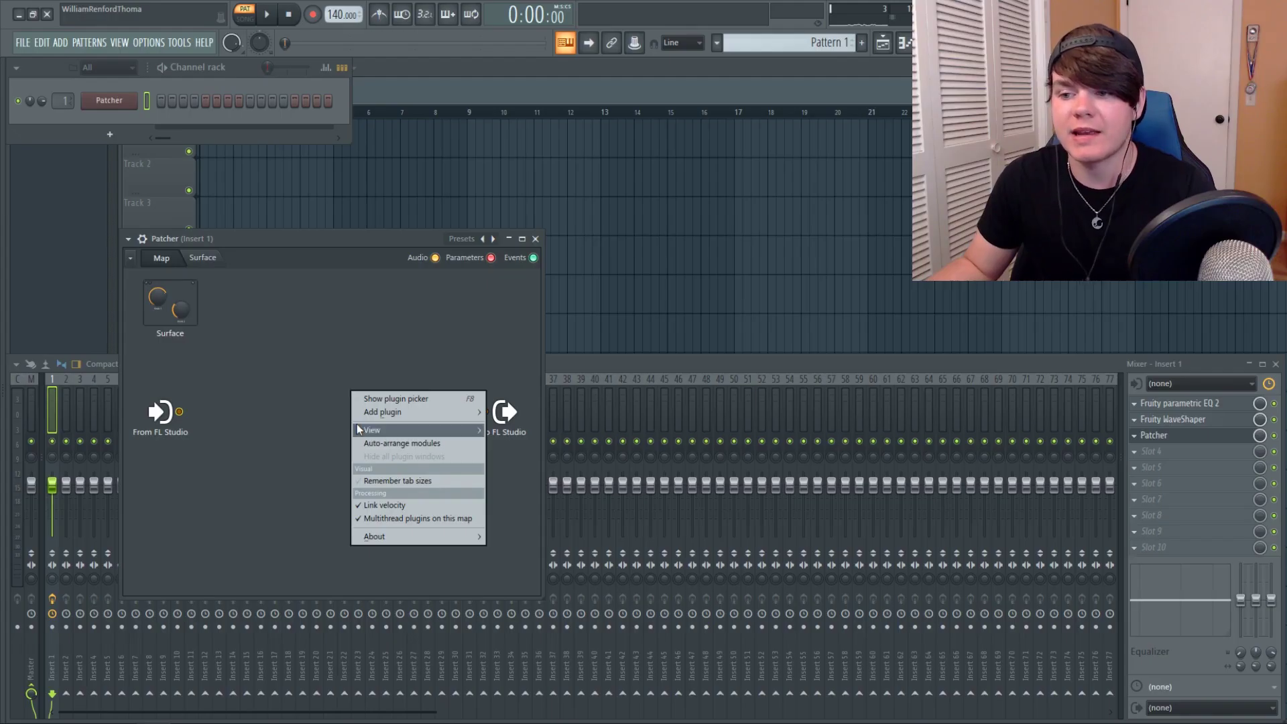
{"action": "mouse_move", "coordinate": [563, 371]}
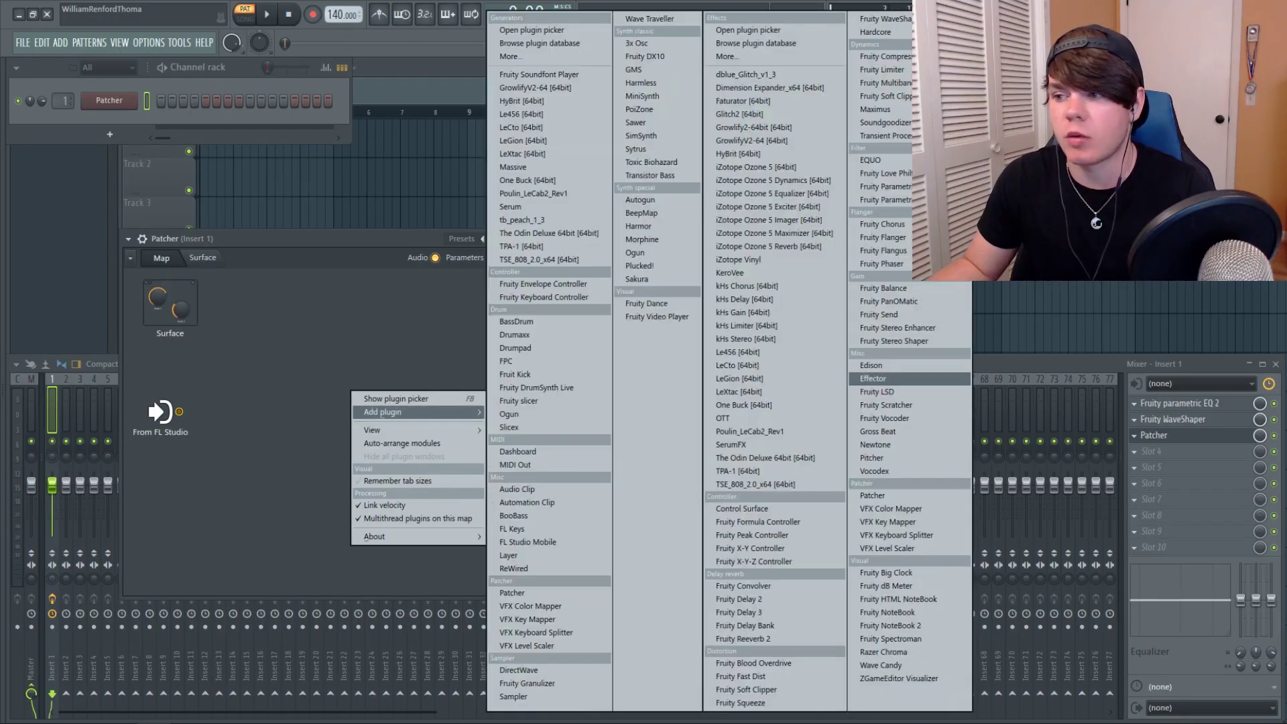
{"action": "left_click", "coordinate": [884, 200]}
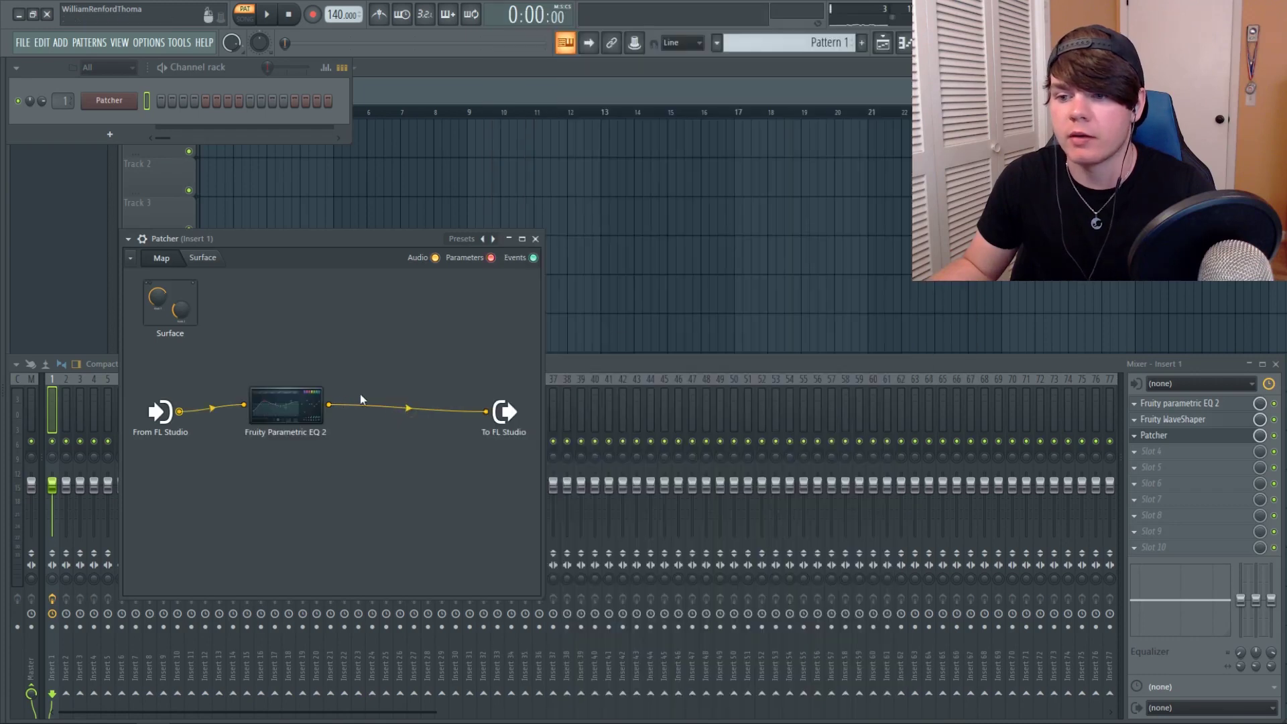
{"action": "left_click_drag", "start_coordinate": [299, 405], "coordinate": [319, 385]}
- Set band 1 of the Patcher's Parametric EQ 2 to high pass and sweep its cutoff frequency through the low end
{"action": "double_click", "coordinate": [319, 385]}
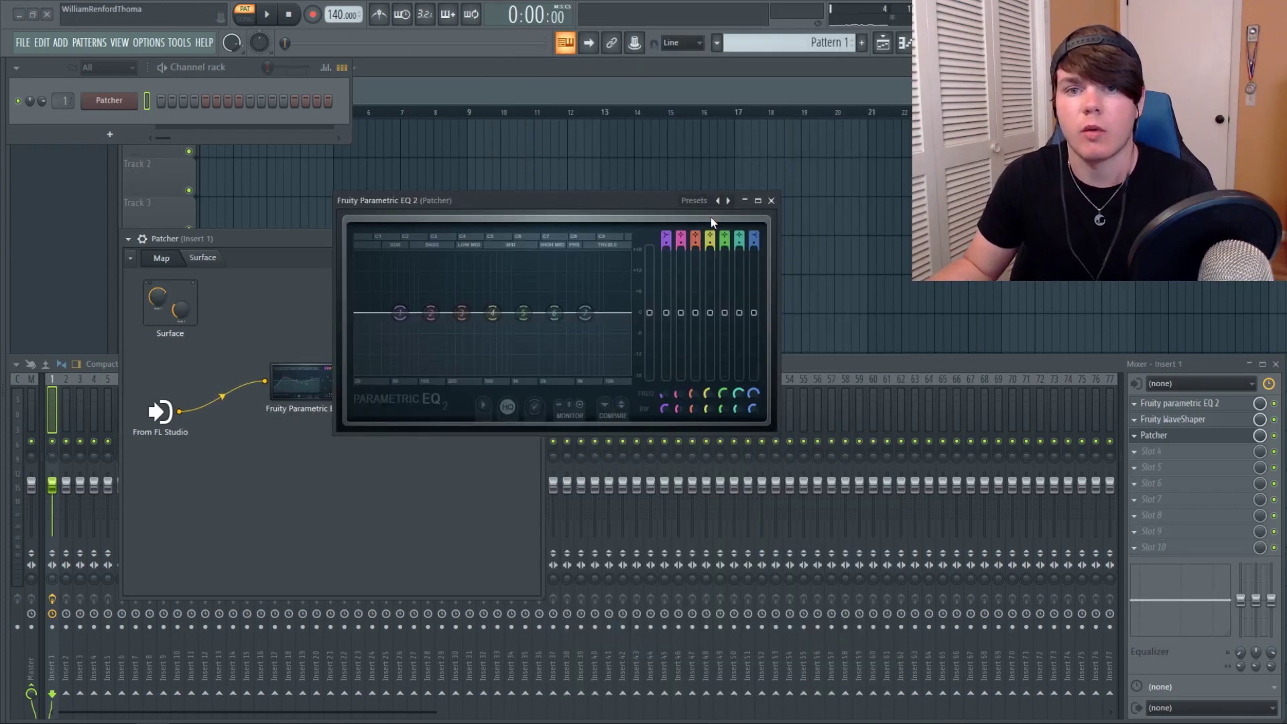
{"action": "left_click_drag", "start_coordinate": [400, 312], "coordinate": [405, 312]}
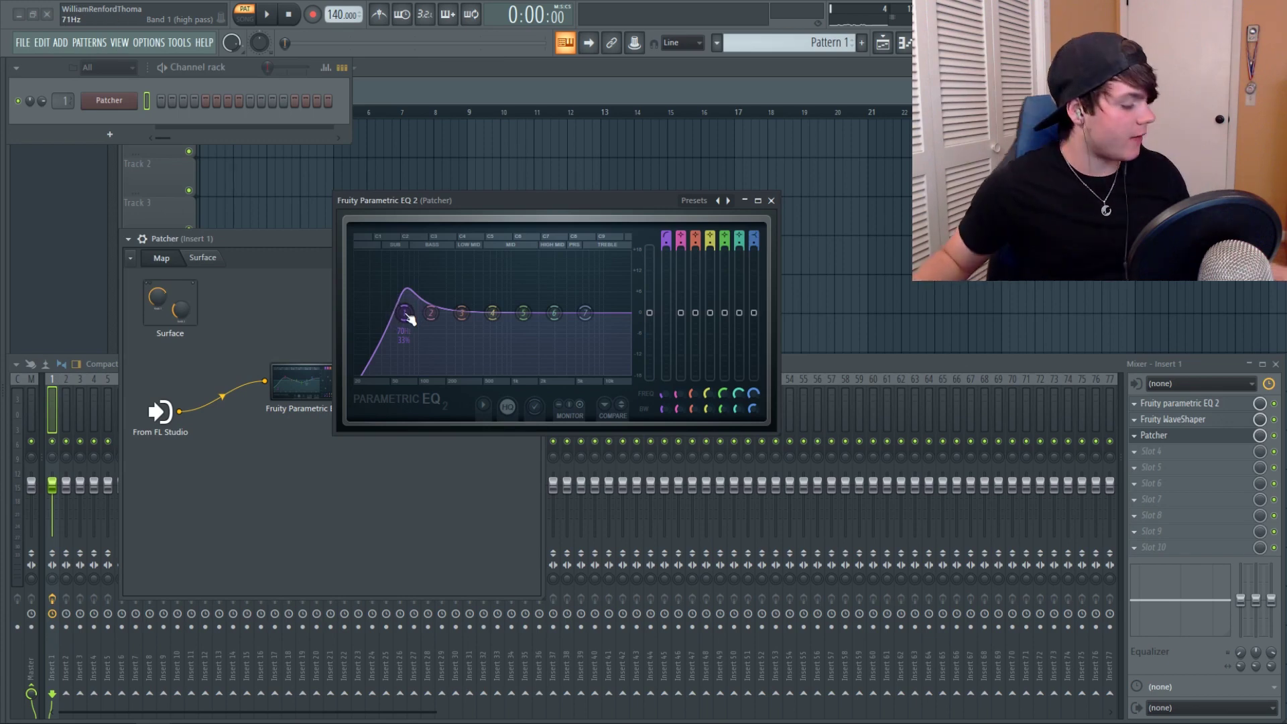
{"action": "key", "text": "space"}
{"action": "mouse_move", "coordinate": [408, 318]}
{"action": "left_mouse_down"}
{"action": "mouse_move", "coordinate": [448, 312]}
{"action": "mouse_move", "coordinate": [430, 313]}
{"action": "left_mouse_up"}
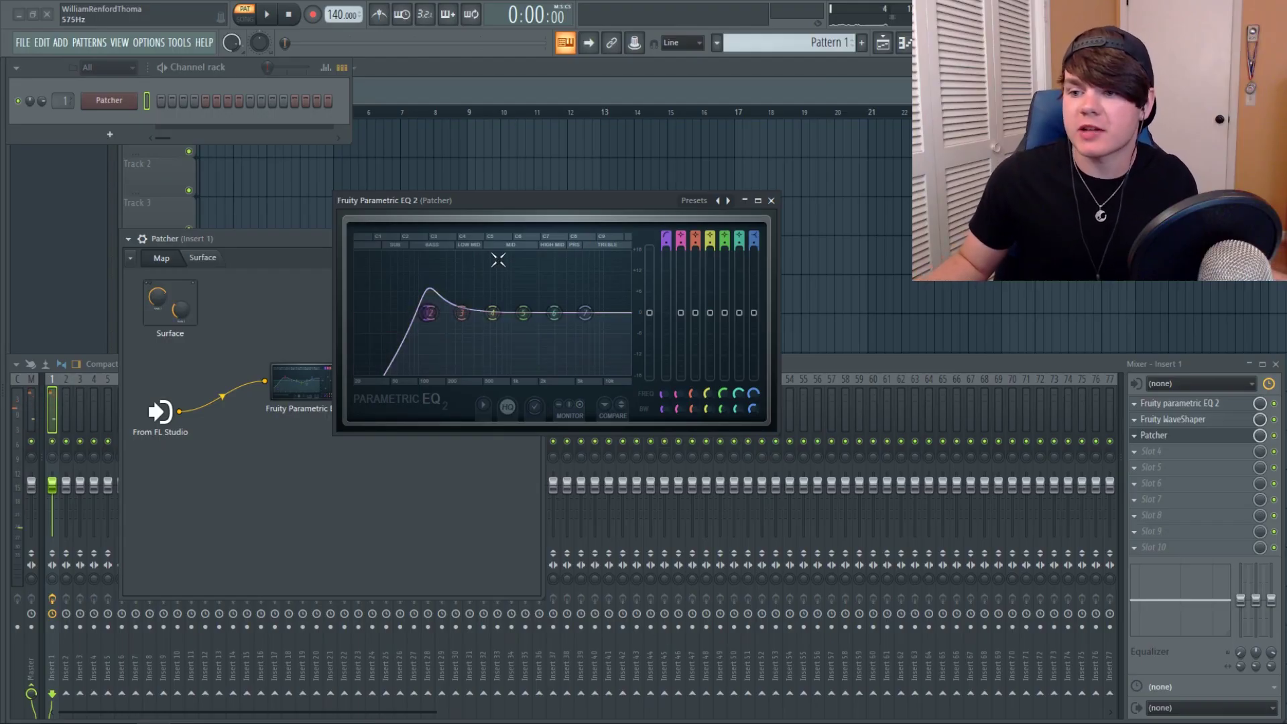
{"action": "left_click_drag", "start_coordinate": [427, 318], "coordinate": [412, 313]}
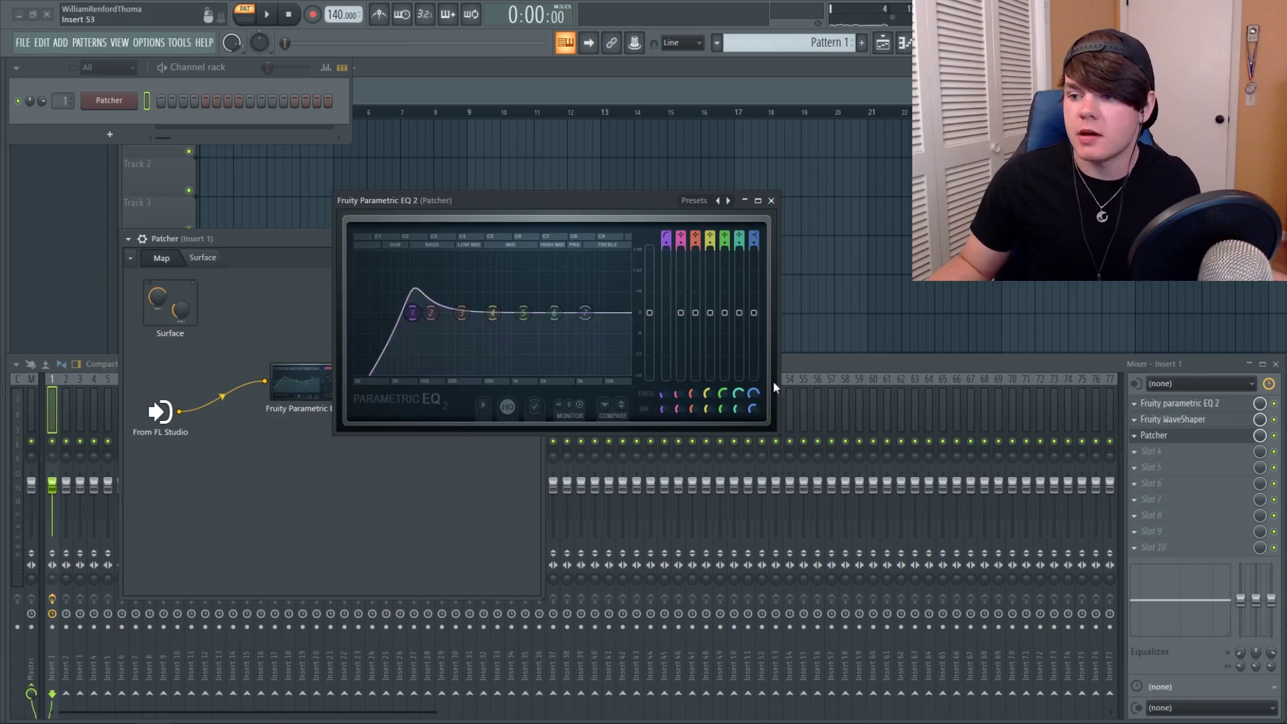
- Activate the EQ's band 1 frequency as a parameter input on the Patcher map and close the EQ window
{"action": "right_click", "coordinate": [670, 386]}
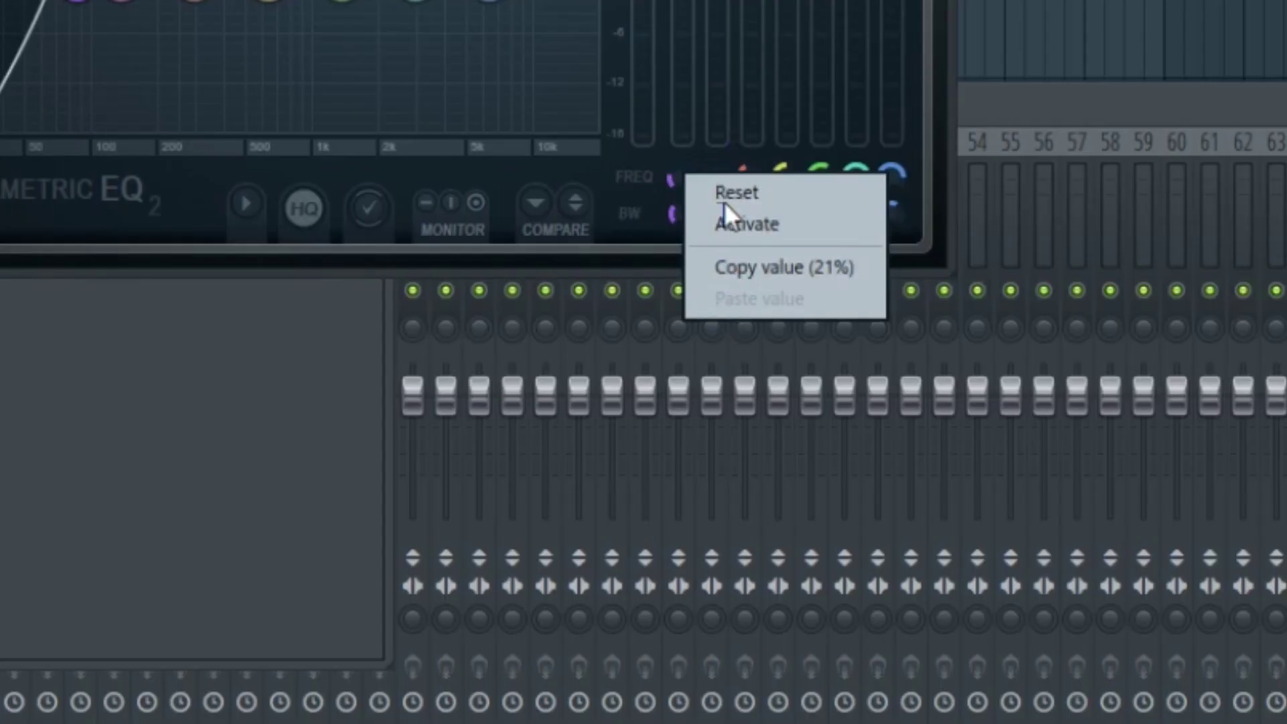
{"action": "left_click", "coordinate": [766, 228]}
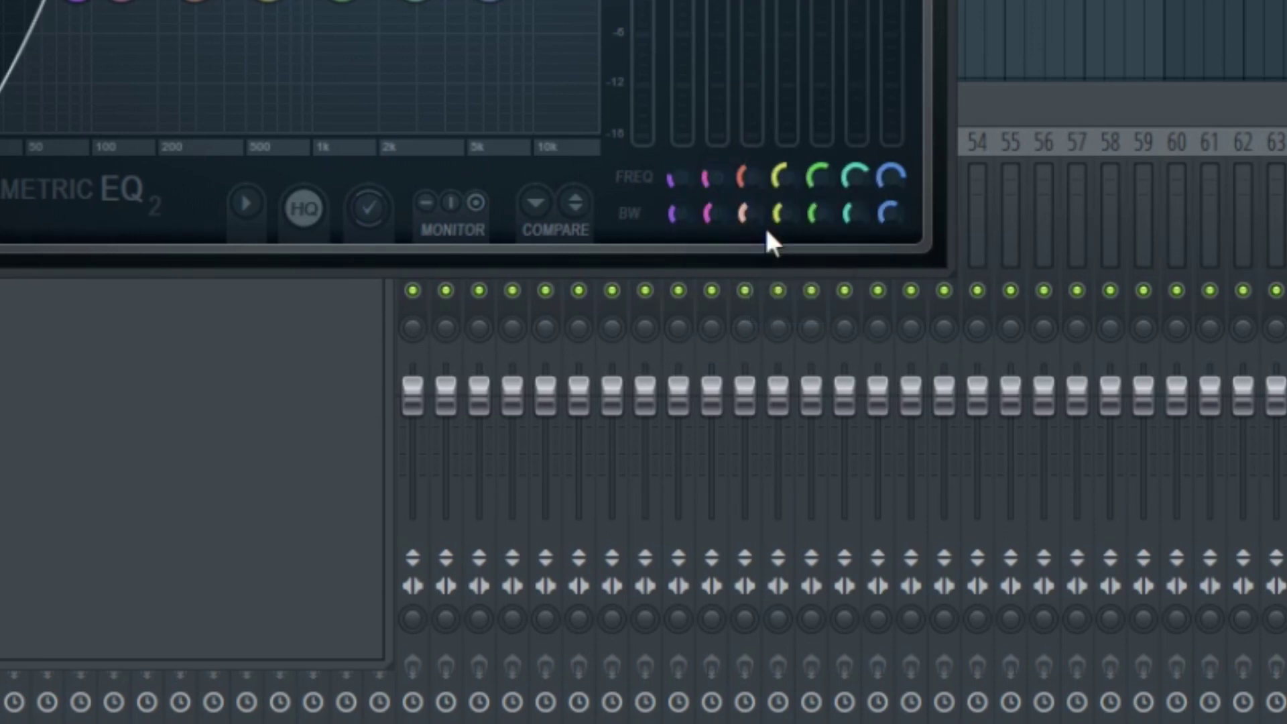
{"action": "right_click", "coordinate": [678, 181]}
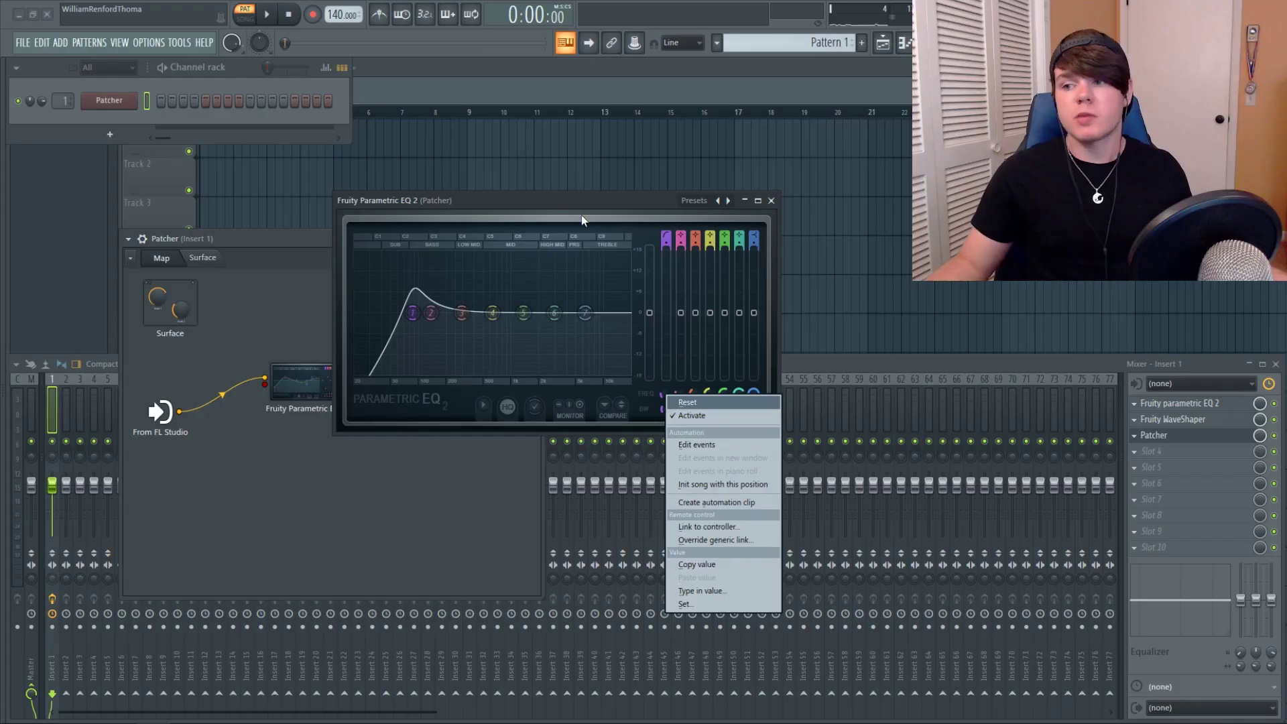
{"action": "left_click", "coordinate": [868, 436]}
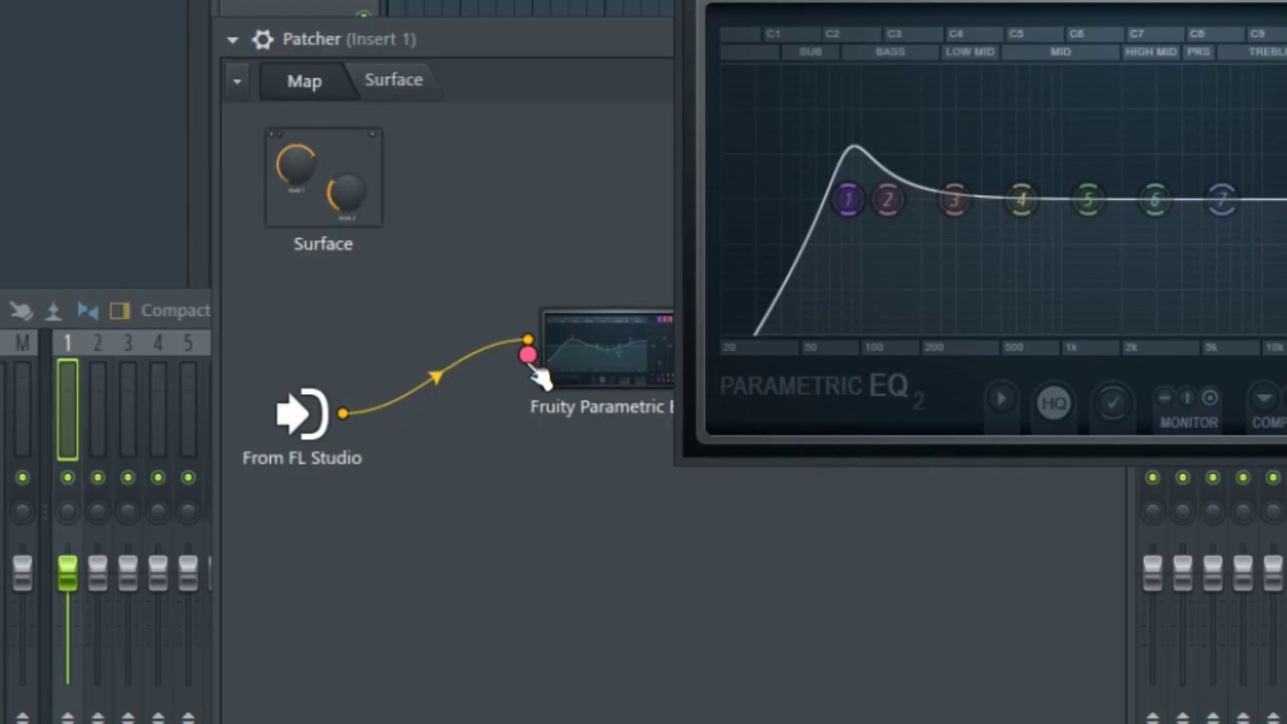
{"action": "left_click_drag", "start_coordinate": [266, 385], "coordinate": [191, 387]}
{"action": "left_click_drag", "start_coordinate": [368, 360], "coordinate": [462, 335]}
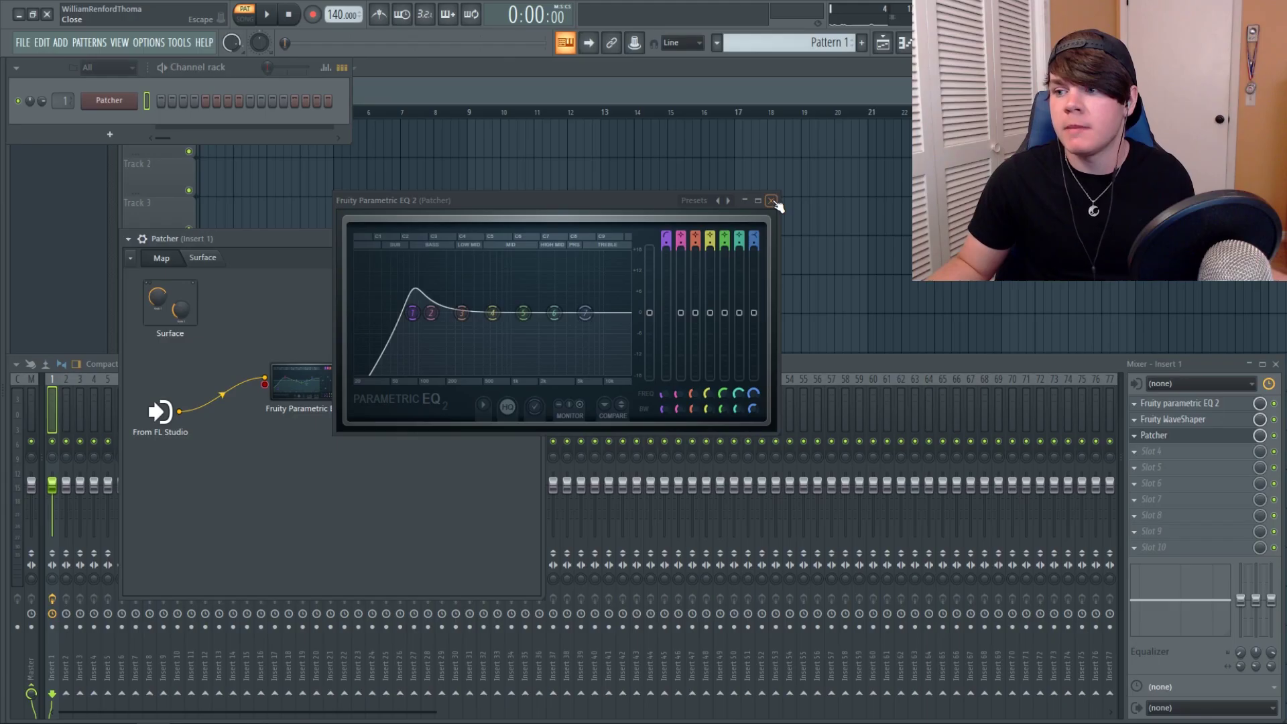
{"action": "left_click", "coordinate": [771, 213]}
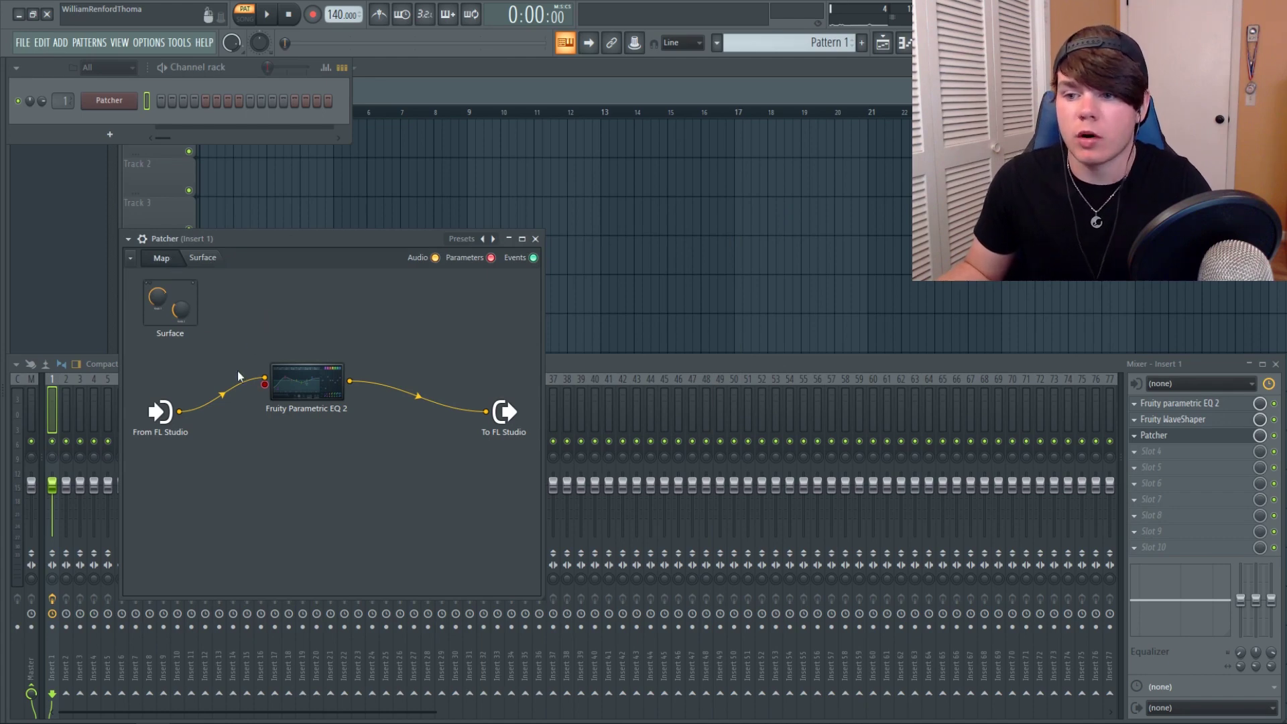
- Add a knob to the Patcher's control surface, enlarge it, and move it to the upper middle
{"action": "left_click", "coordinate": [203, 258]}
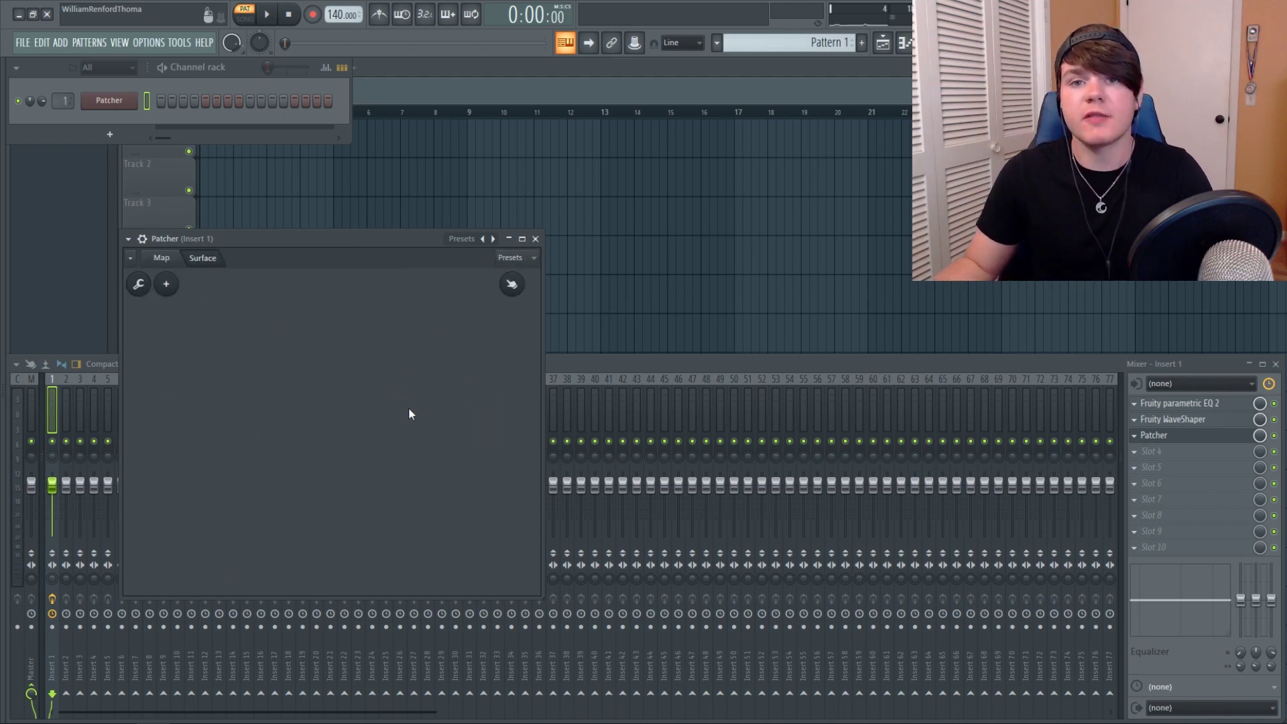
{"action": "left_click", "coordinate": [167, 284]}
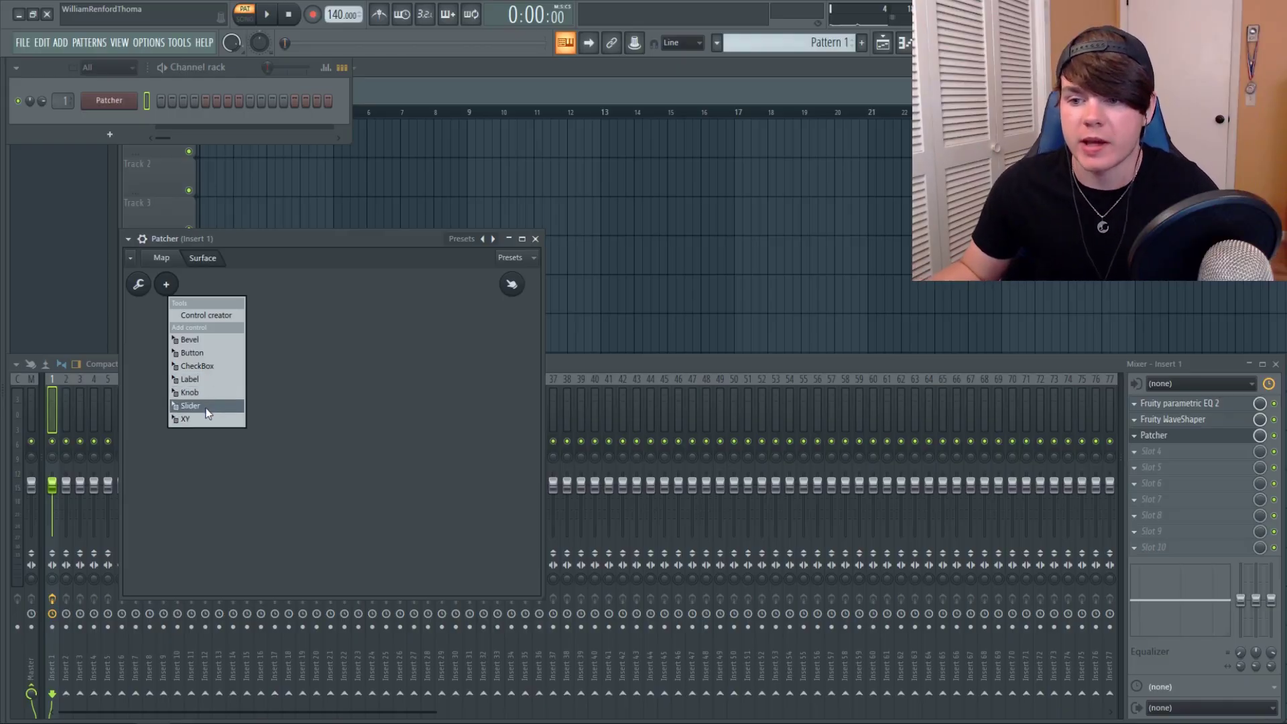
{"action": "left_click", "coordinate": [206, 394]}
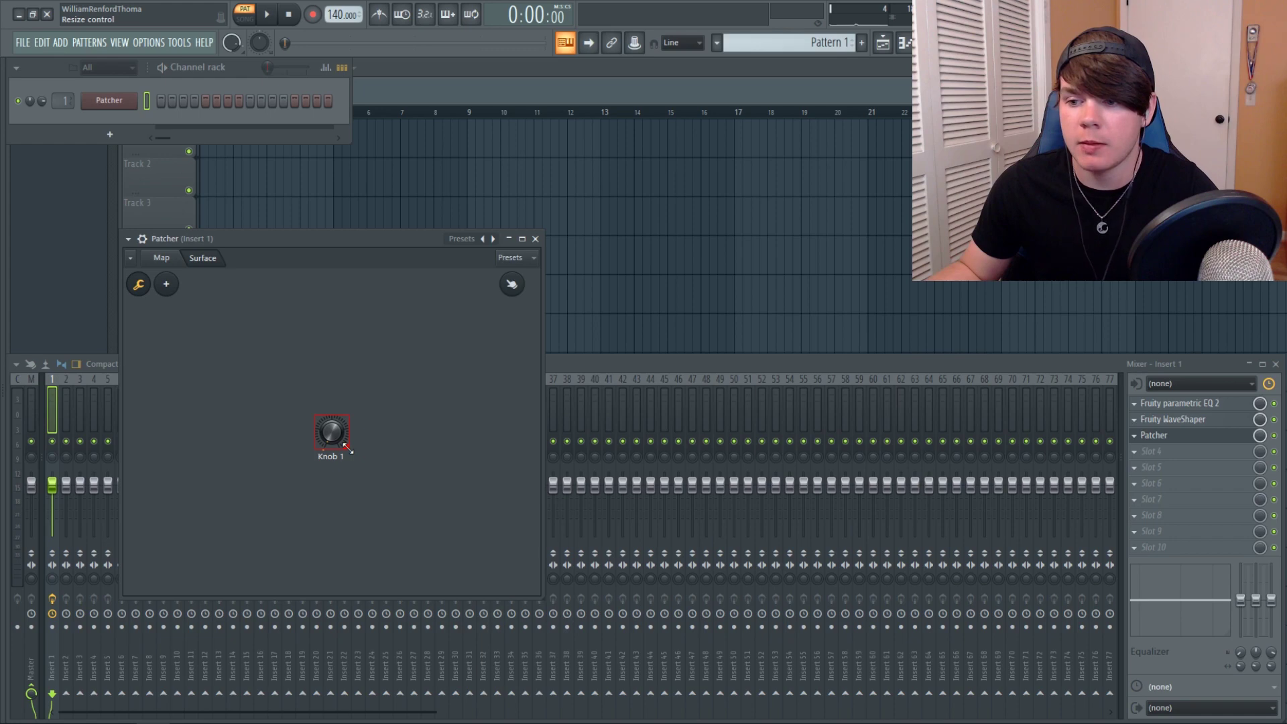
{"action": "left_click_drag", "start_coordinate": [347, 447], "coordinate": [418, 508]}
{"action": "left_click_drag", "start_coordinate": [353, 475], "coordinate": [315, 402]}
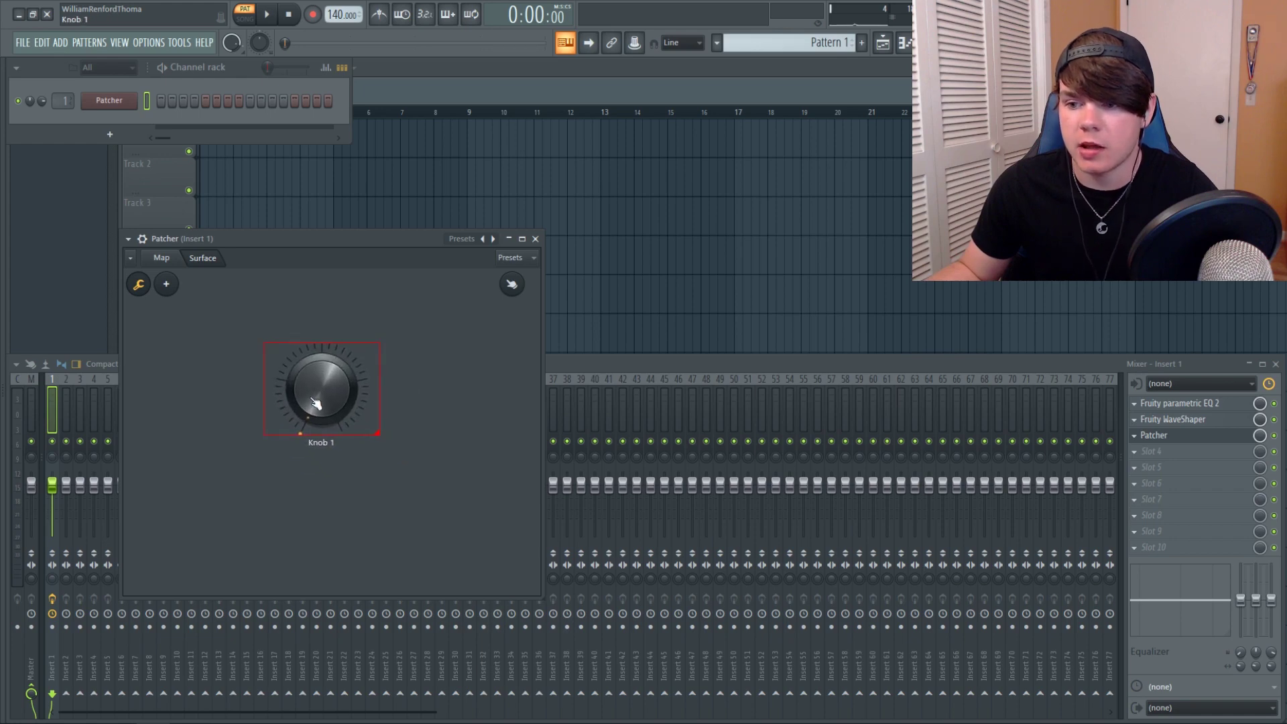
- Apply the Green Glass style to the surface knob, leave control editing, and test turning the knob
{"action": "right_click", "coordinate": [313, 399]}
{"action": "mouse_move", "coordinate": [342, 433]}
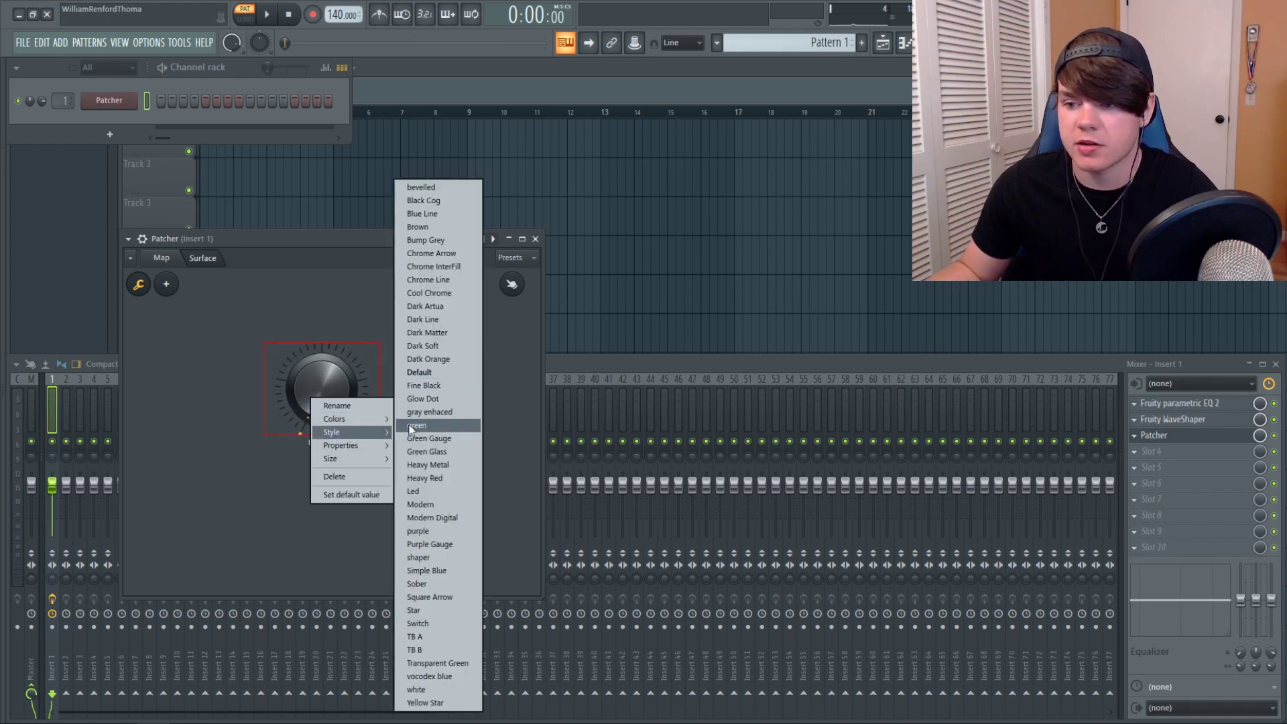
{"action": "left_click", "coordinate": [439, 450]}
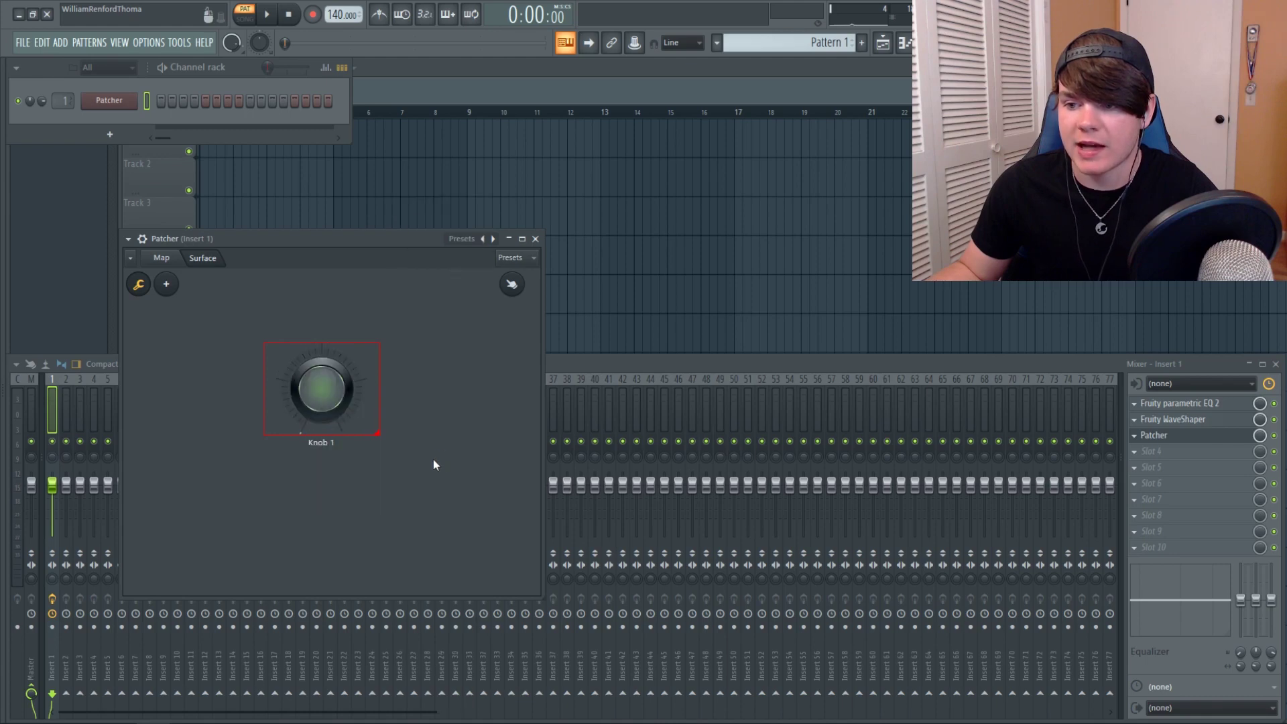
{"action": "right_click", "coordinate": [325, 389]}
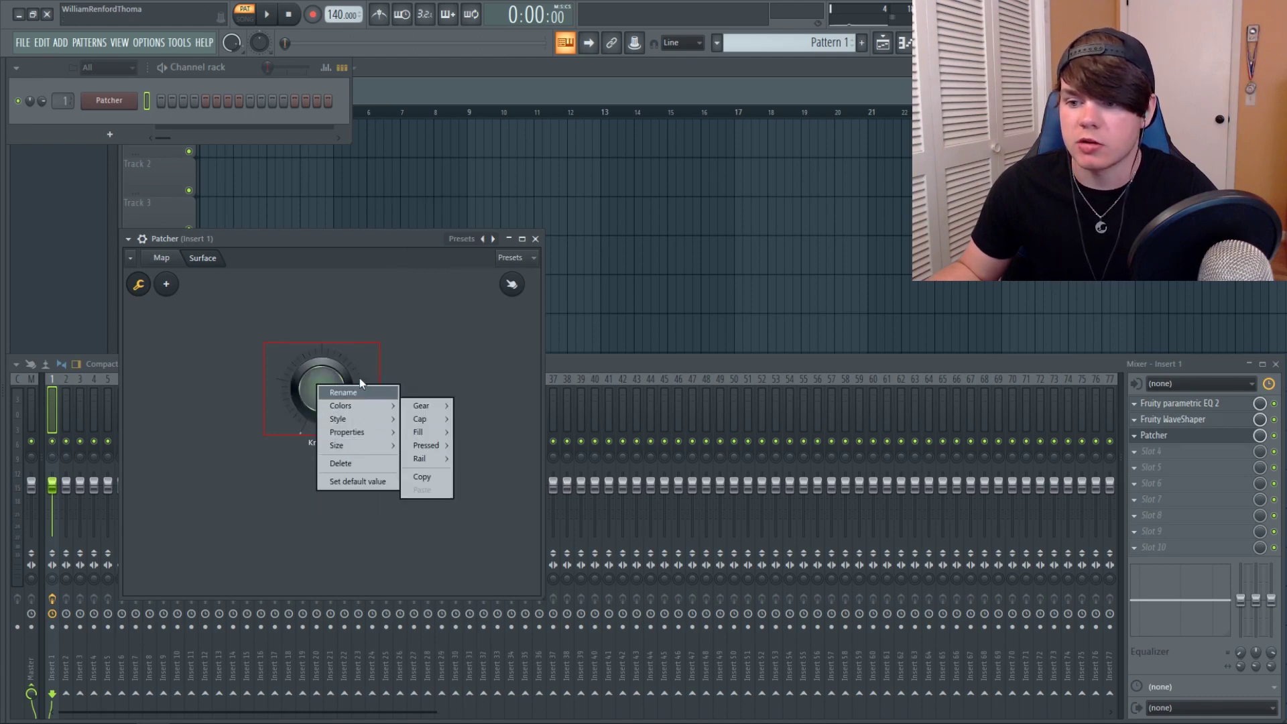
{"action": "left_click", "coordinate": [324, 305]}
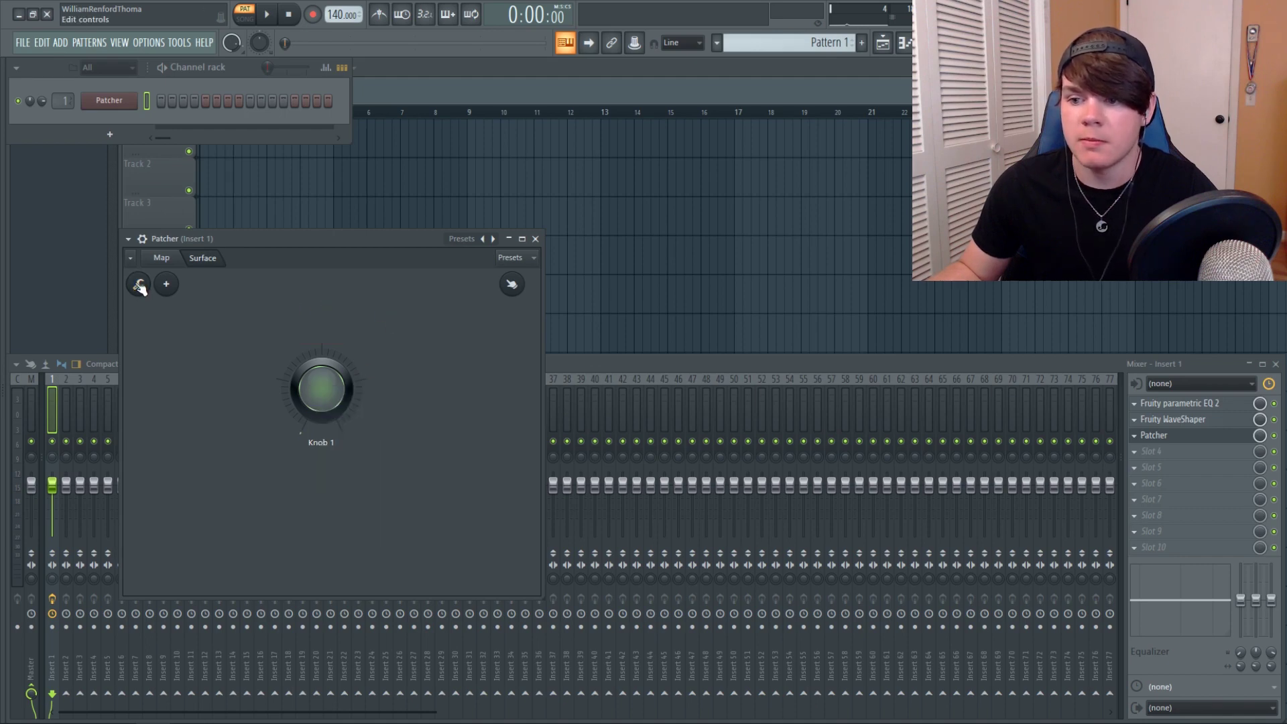
{"action": "mouse_move", "coordinate": [311, 377]}
{"action": "left_mouse_down"}
{"action": "mouse_move", "coordinate": [311, 349]}
{"action": "mouse_move", "coordinate": [308, 392]}
{"action": "left_mouse_up"}
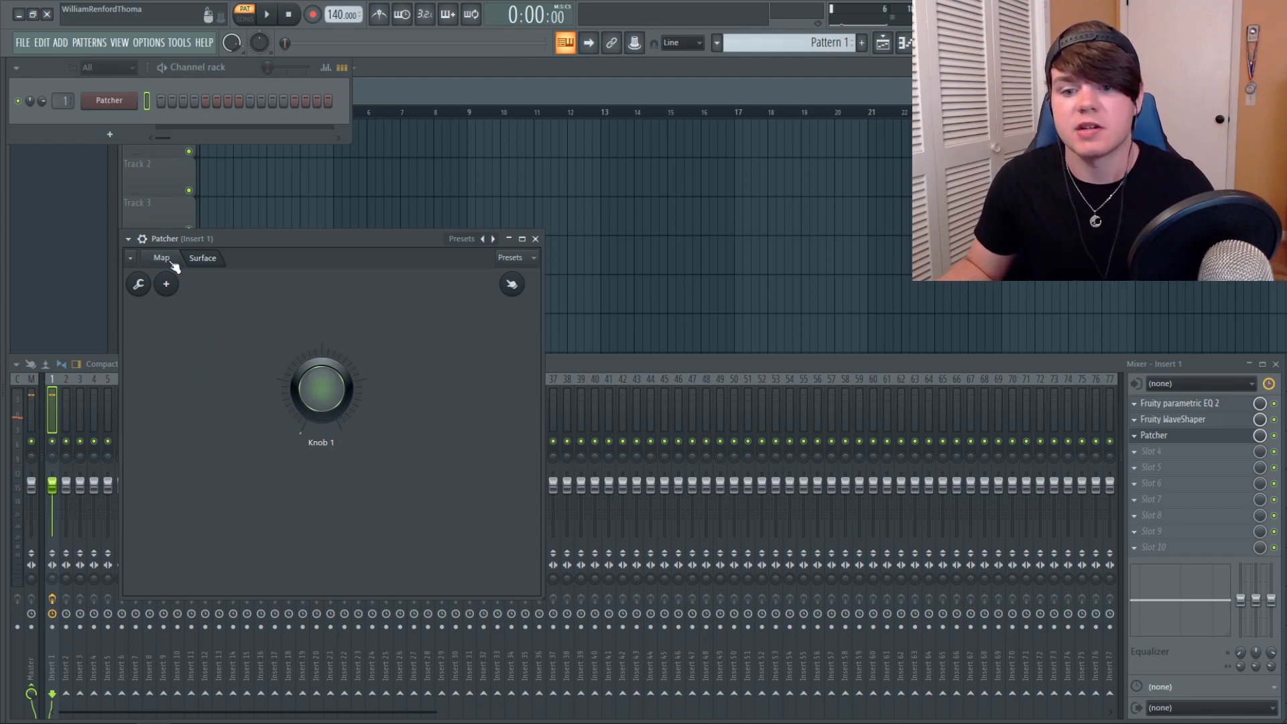
- Connect the Surface's parameter output to the parameter input of Fruity Parametric EQ 2 on the map
{"action": "left_click", "coordinate": [172, 262]}
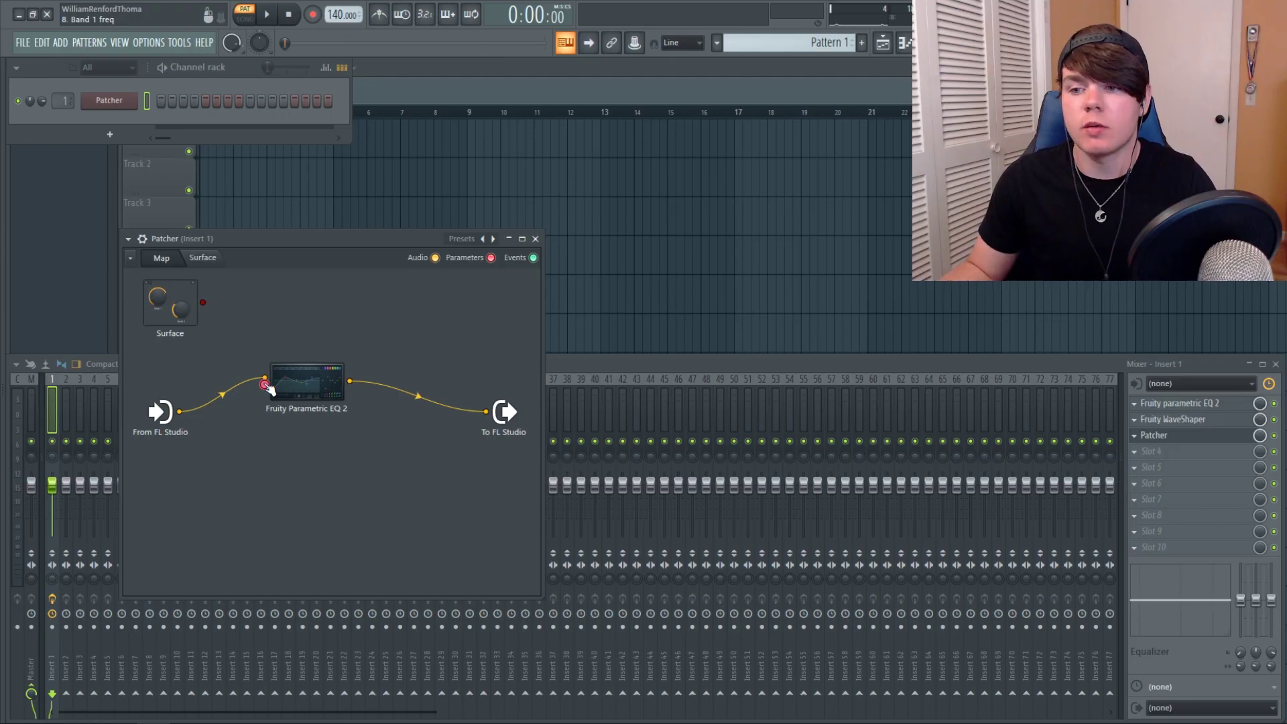
{"action": "left_click", "coordinate": [819, 573]}
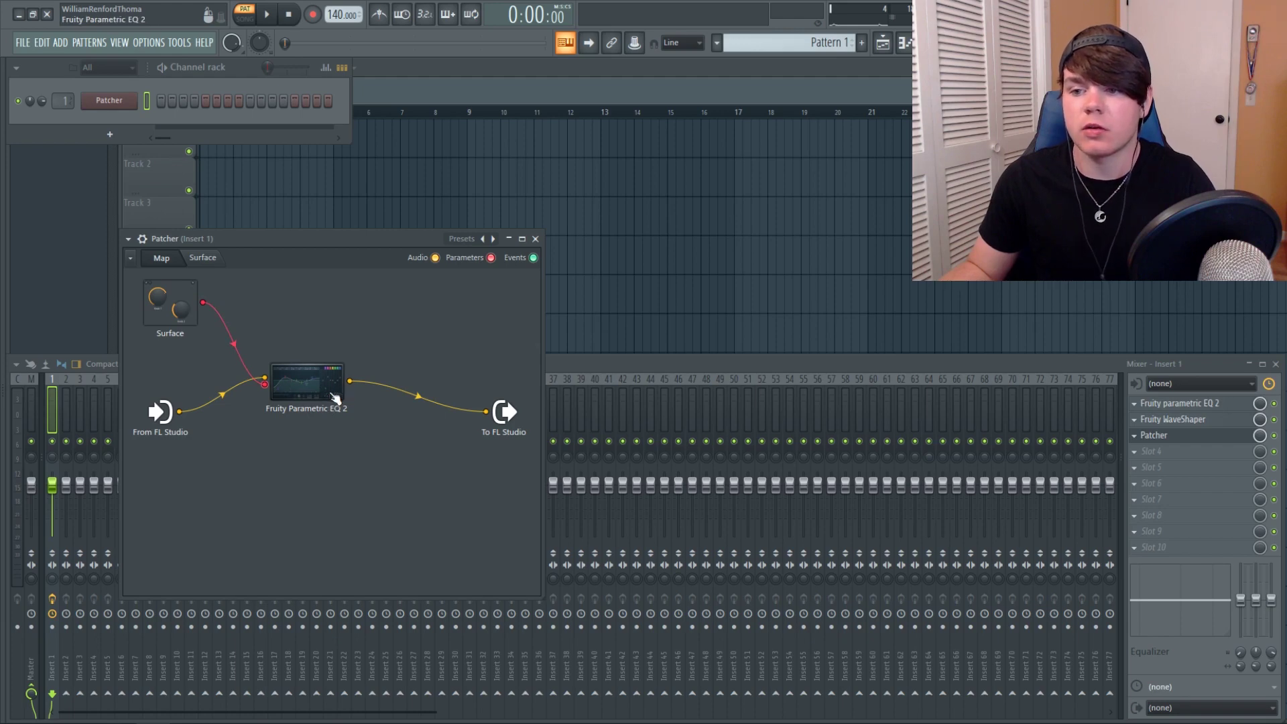
- Open the Patcher's control surface and turn the knob to test its link to the EQ's band 1 frequency
{"action": "left_click", "coordinate": [201, 258]}
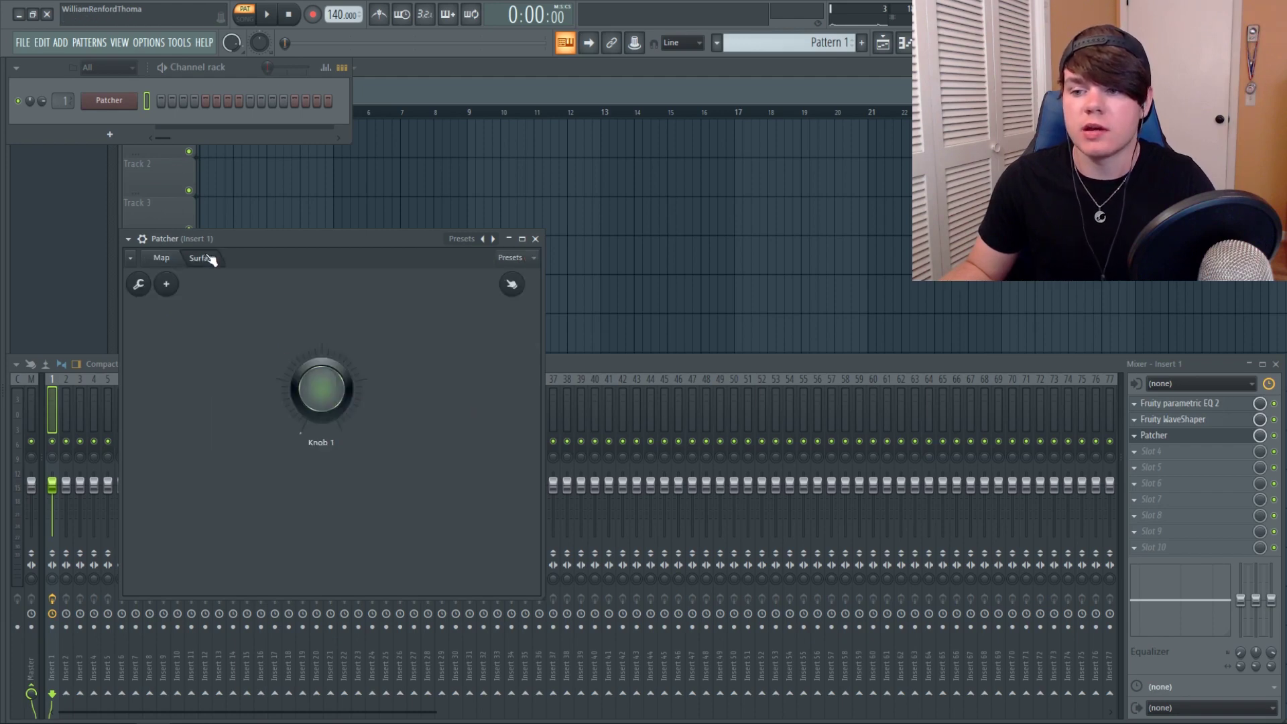
{"action": "mouse_move", "coordinate": [318, 395]}
{"action": "left_mouse_down"}
{"action": "mouse_move", "coordinate": [319, 338]}
{"action": "mouse_move", "coordinate": [319, 400]}
{"action": "left_mouse_up"}
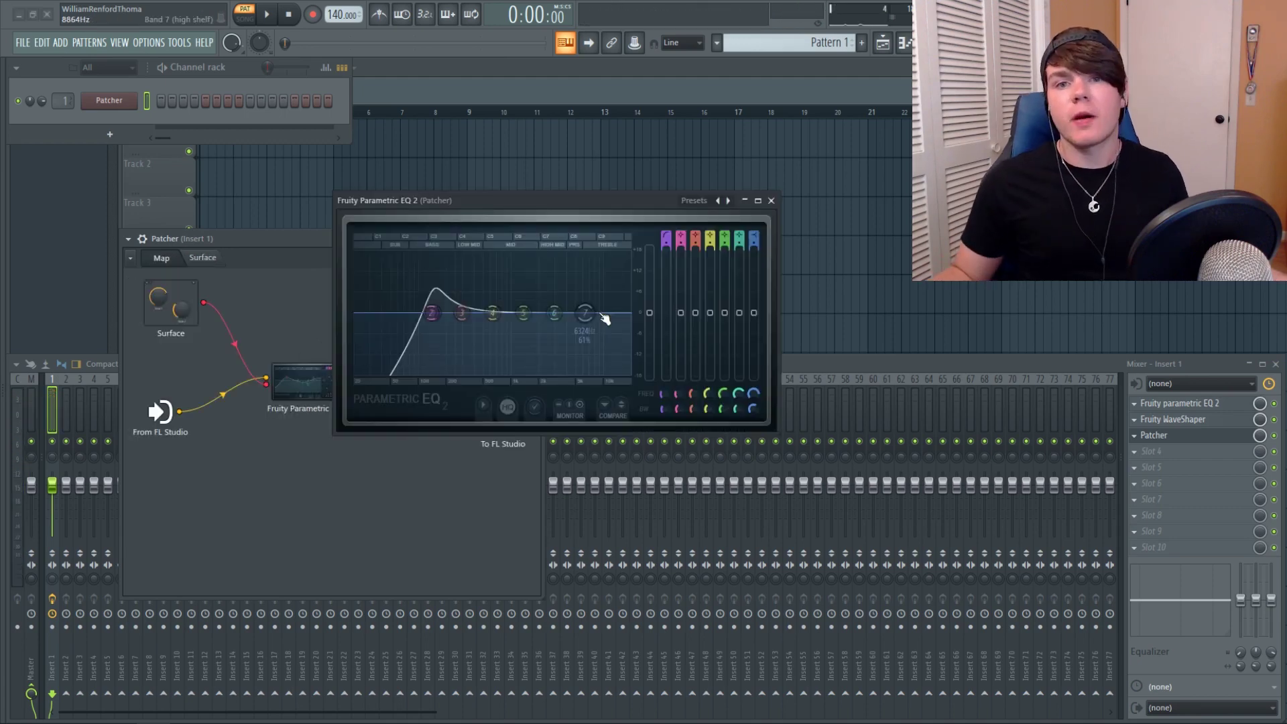
- Move the EQ's band 7 to about 4364 Hz and try pulling its level fully down and back to 0 dB
{"action": "left_click_drag", "start_coordinate": [604, 316], "coordinate": [569, 313]}
{"action": "right_click", "coordinate": [754, 313]}
{"action": "left_click", "coordinate": [759, 322]}
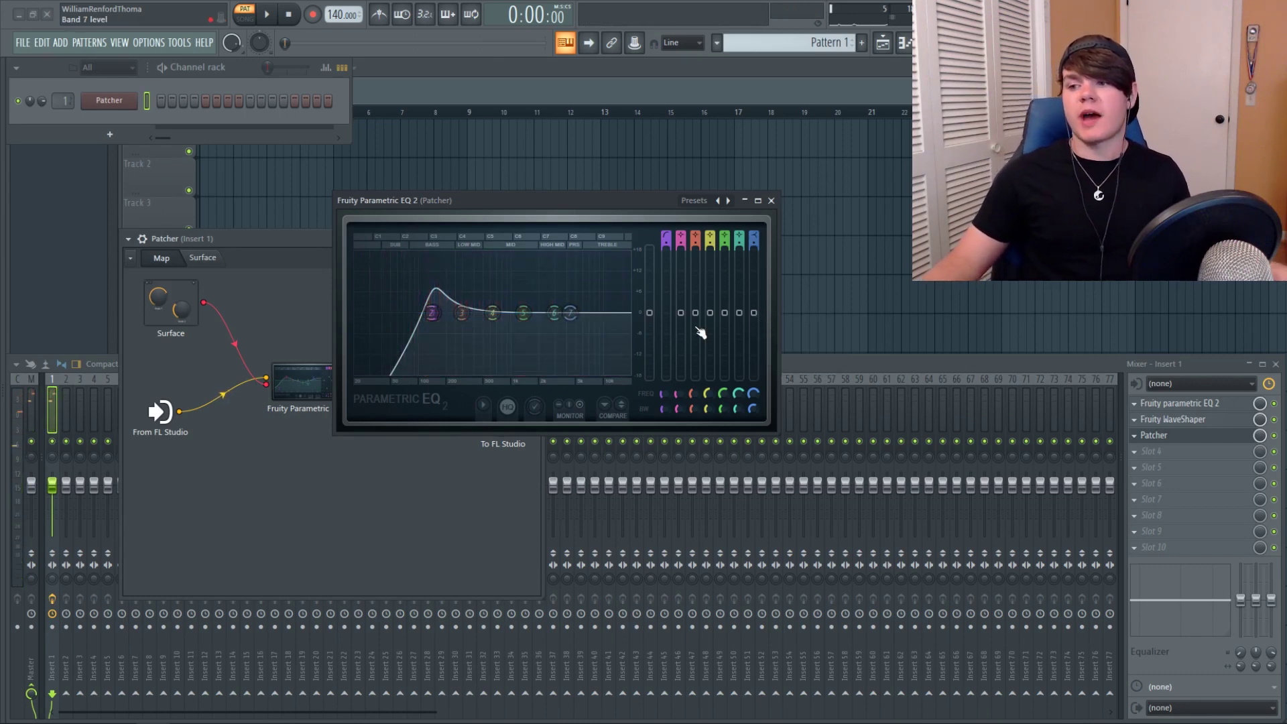
{"action": "left_click_drag", "start_coordinate": [753, 313], "coordinate": [753, 376]}
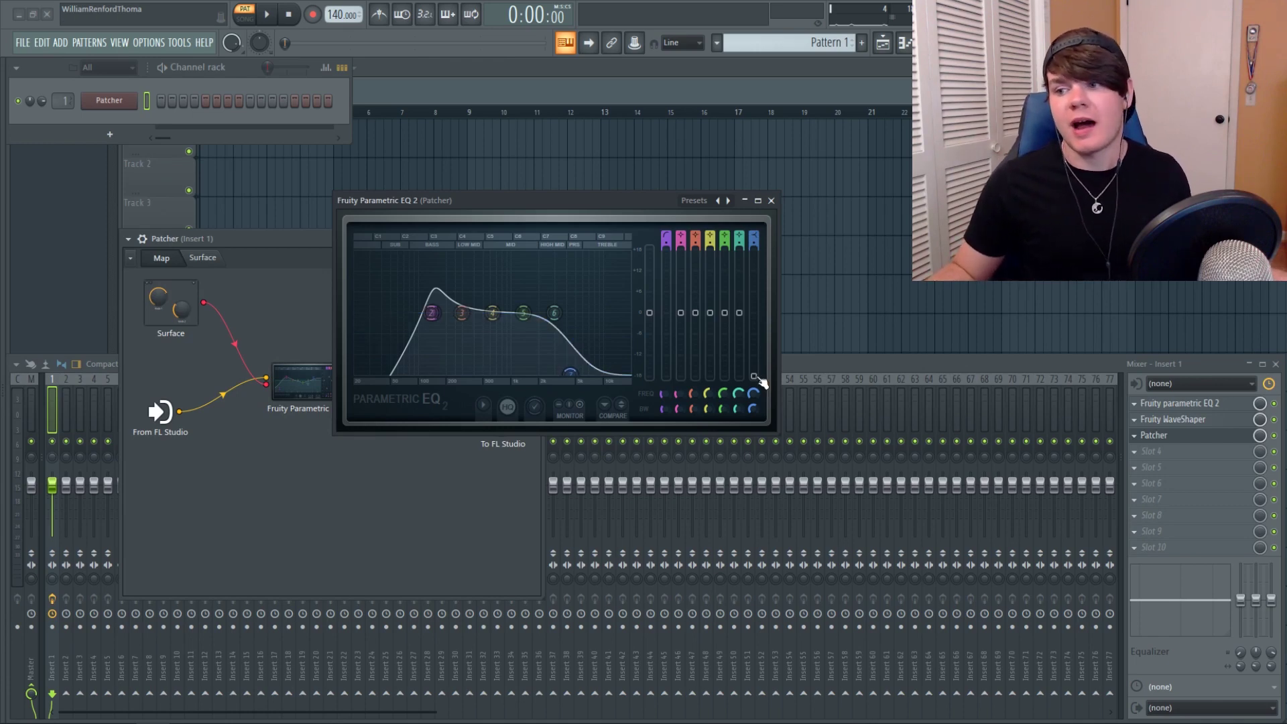
{"action": "left_click_drag", "start_coordinate": [753, 376], "coordinate": [753, 312]}
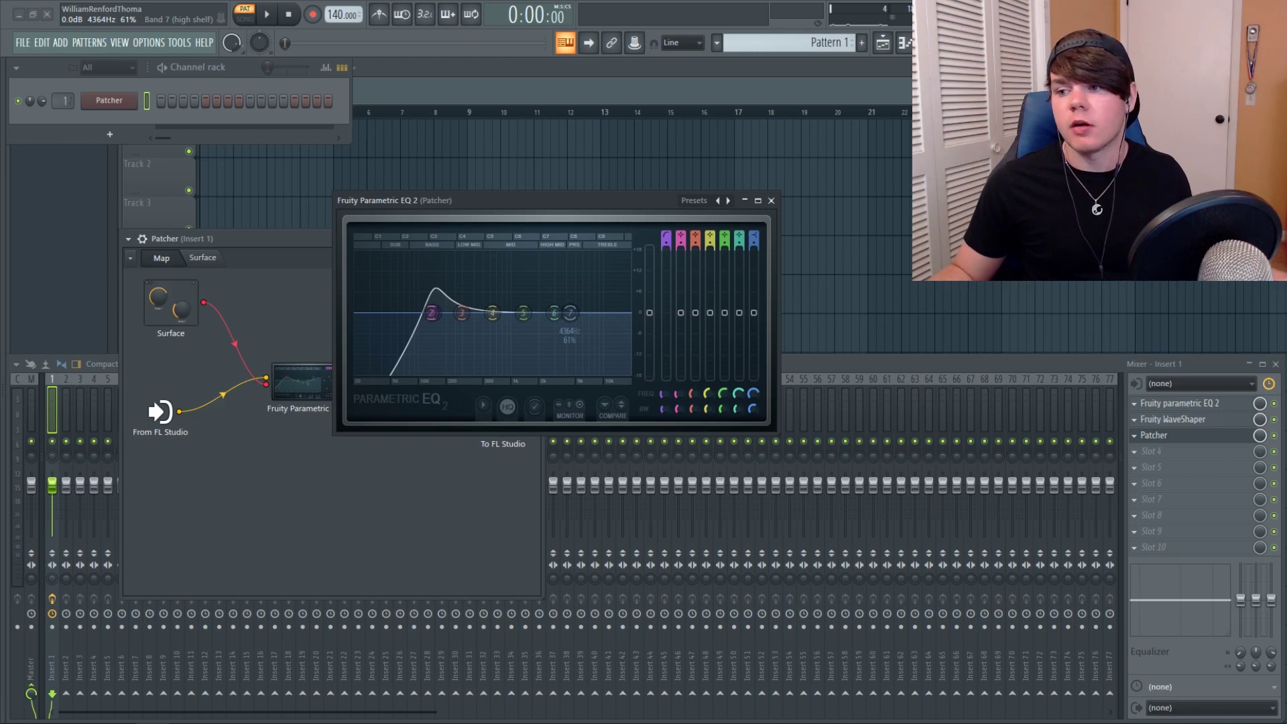
- Activate the EQ's band 7 level as a parameter input and connect it to the Surface's parameter output on the map
{"action": "right_click", "coordinate": [753, 313]}
{"action": "left_click", "coordinate": [789, 333]}
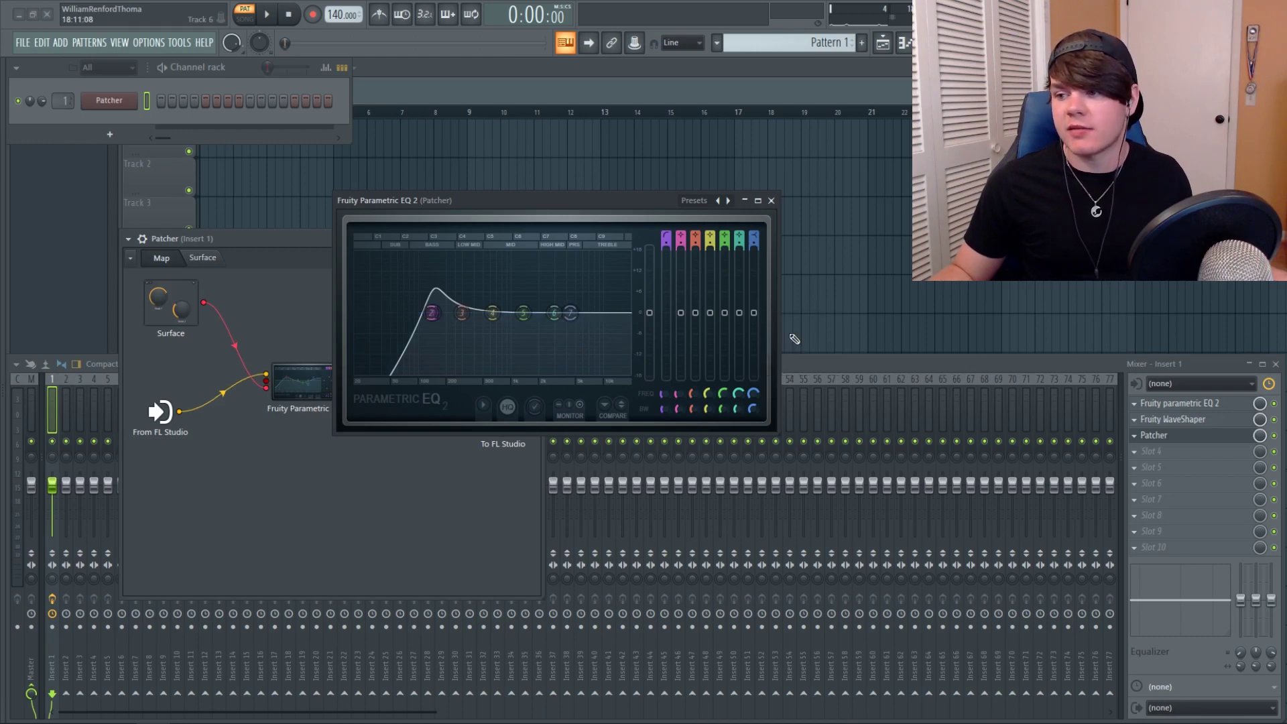
{"action": "left_click", "coordinate": [770, 200]}
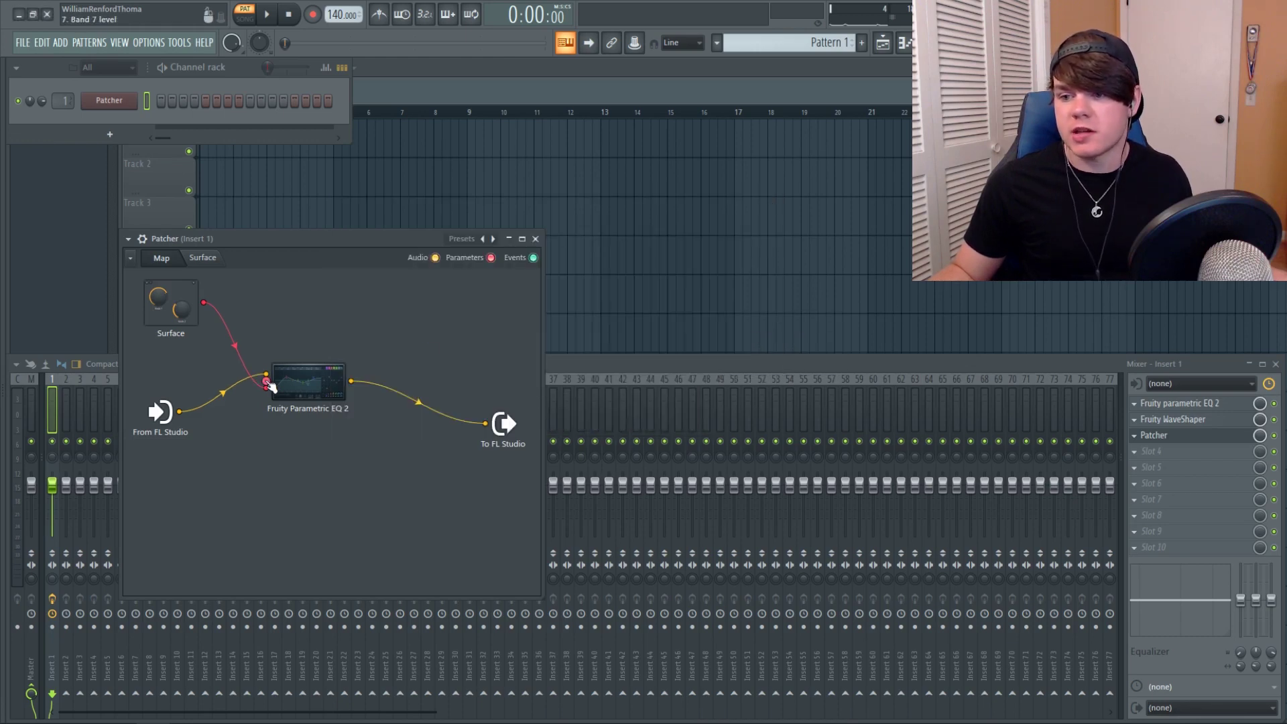
{"action": "left_click_drag", "start_coordinate": [266, 381], "coordinate": [266, 381]}
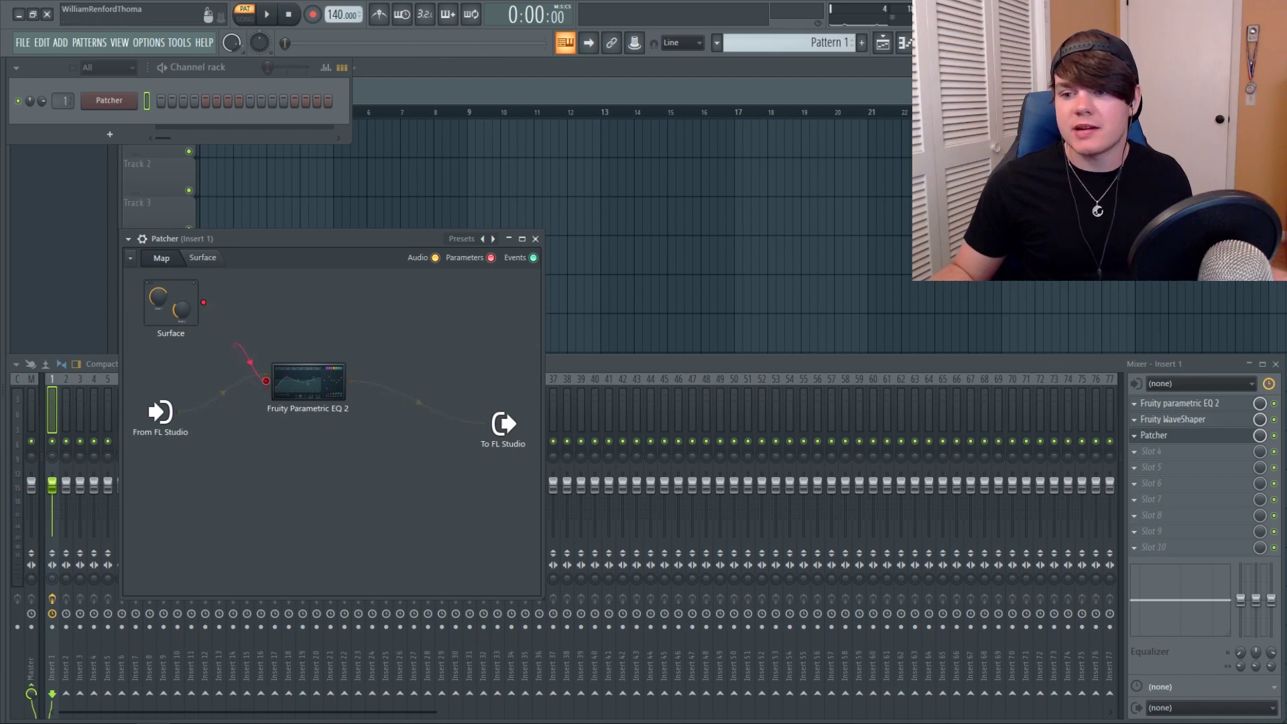
{"action": "left_click_drag", "start_coordinate": [266, 382], "coordinate": [205, 303]}
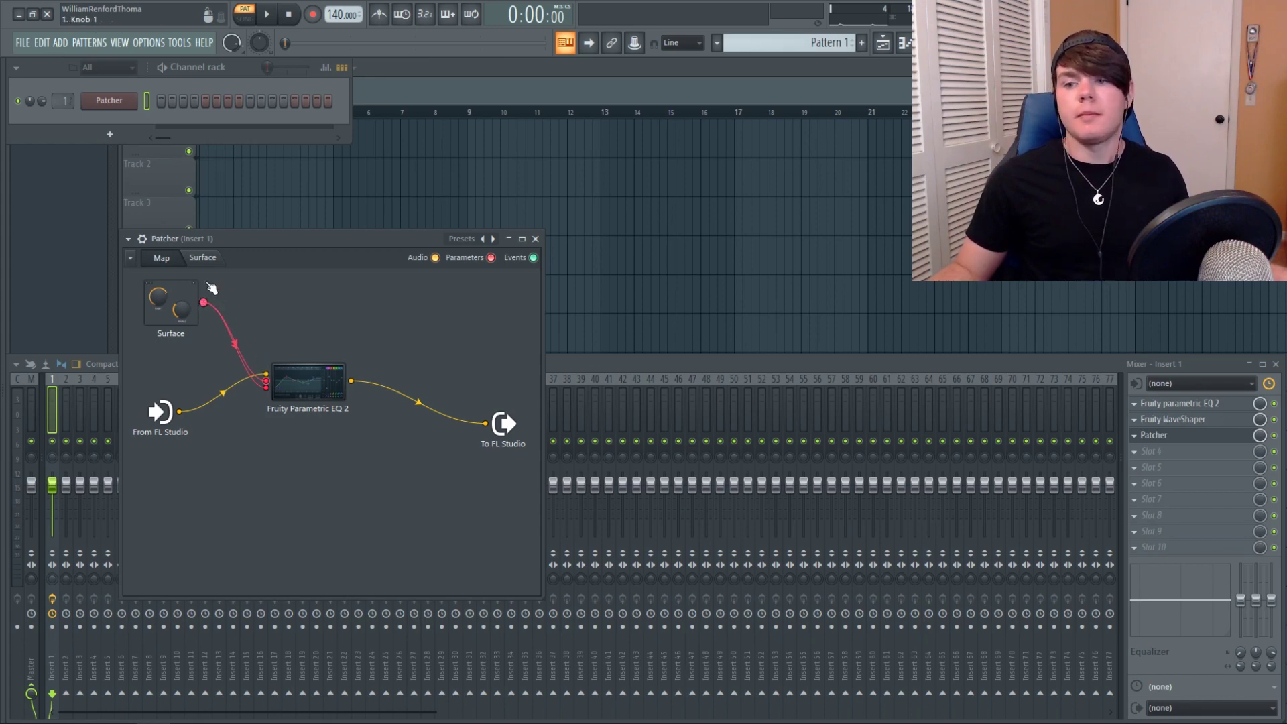
- Turn the surface knob to test controlling both linked EQ parameters at once
{"action": "double_click", "coordinate": [185, 303]}
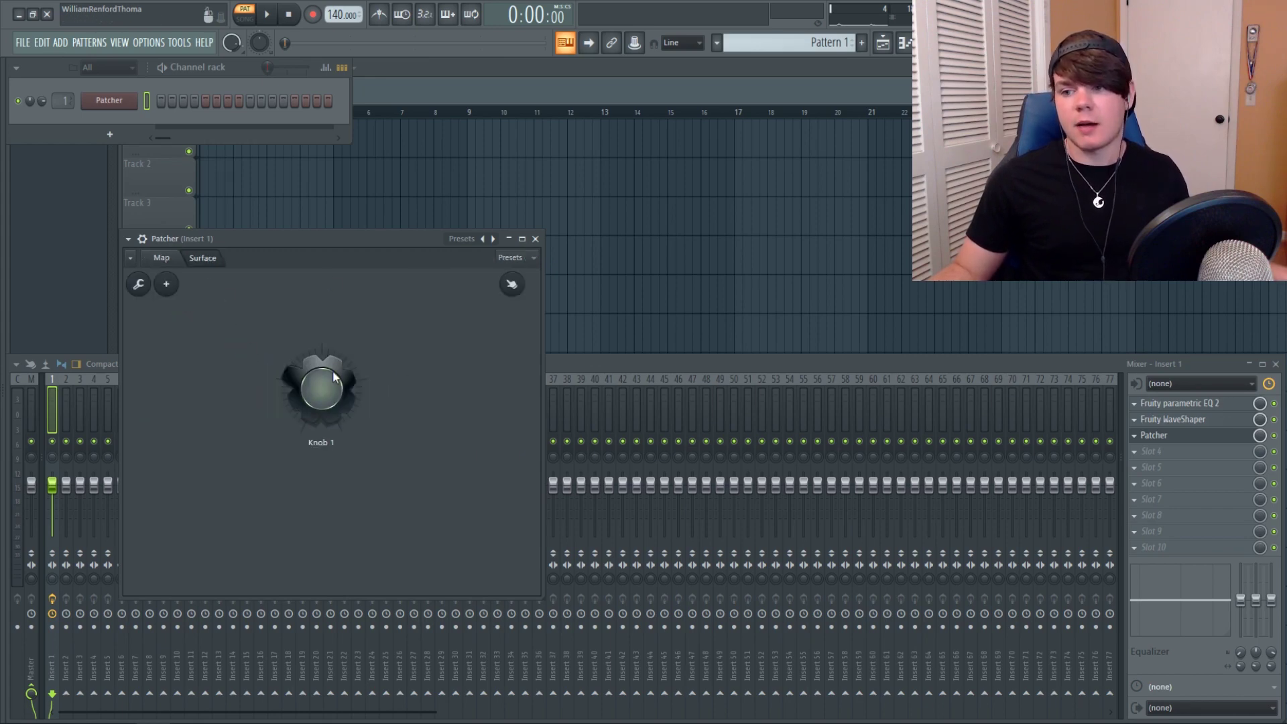
{"action": "left_click_drag", "start_coordinate": [321, 389], "coordinate": [327, 349]}
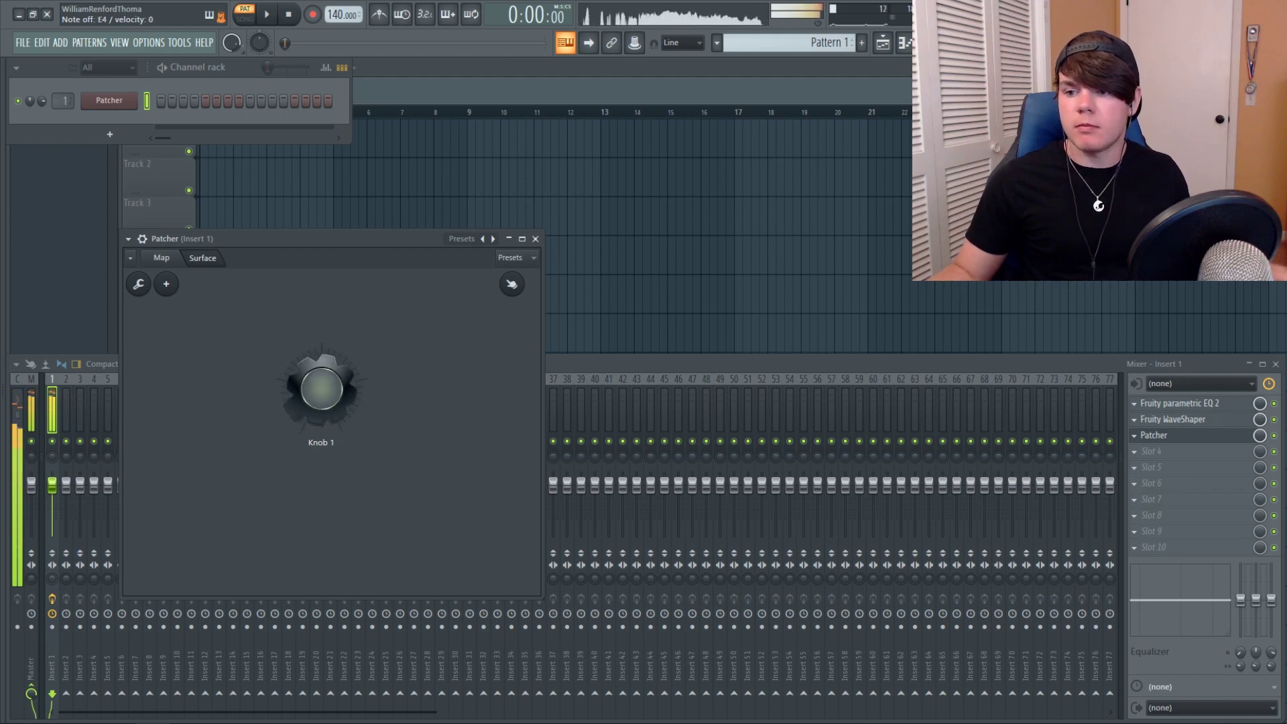
- Activate the surface knob as an external parameter and review its automation and controller link options
{"action": "right_click", "coordinate": [328, 398]}
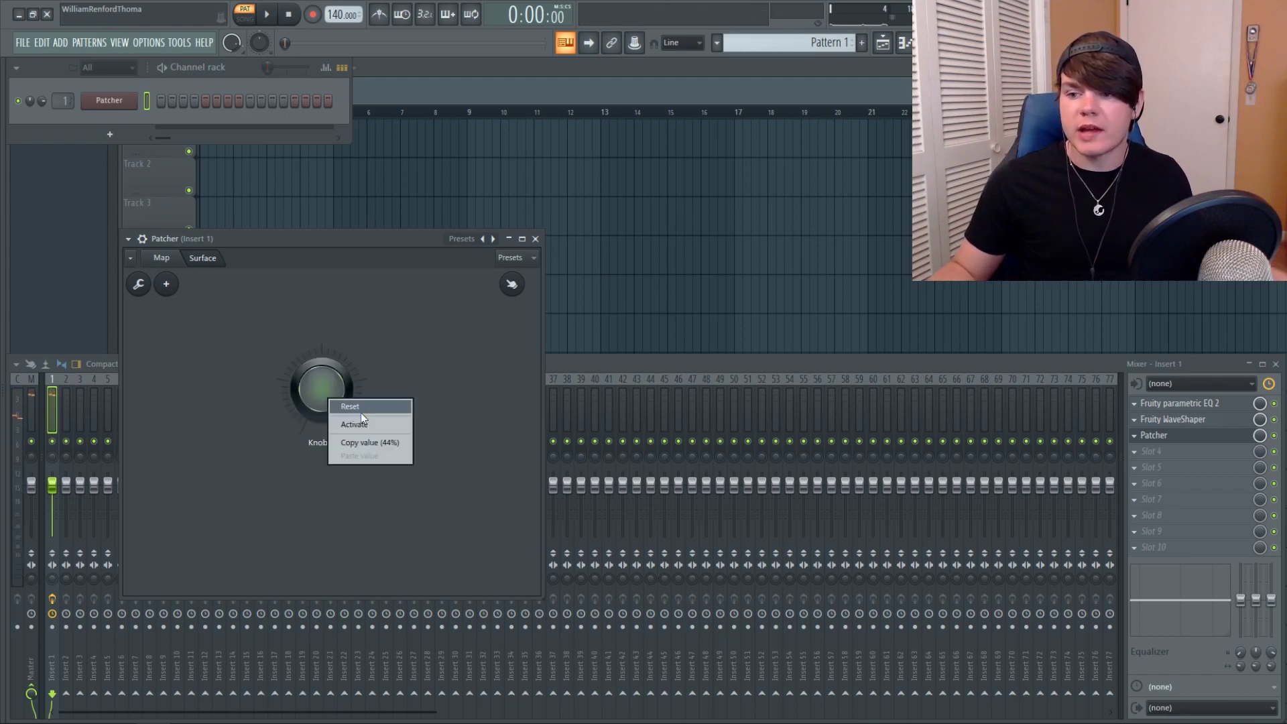
{"action": "left_click", "coordinate": [360, 424]}
{"action": "right_click", "coordinate": [312, 393]}
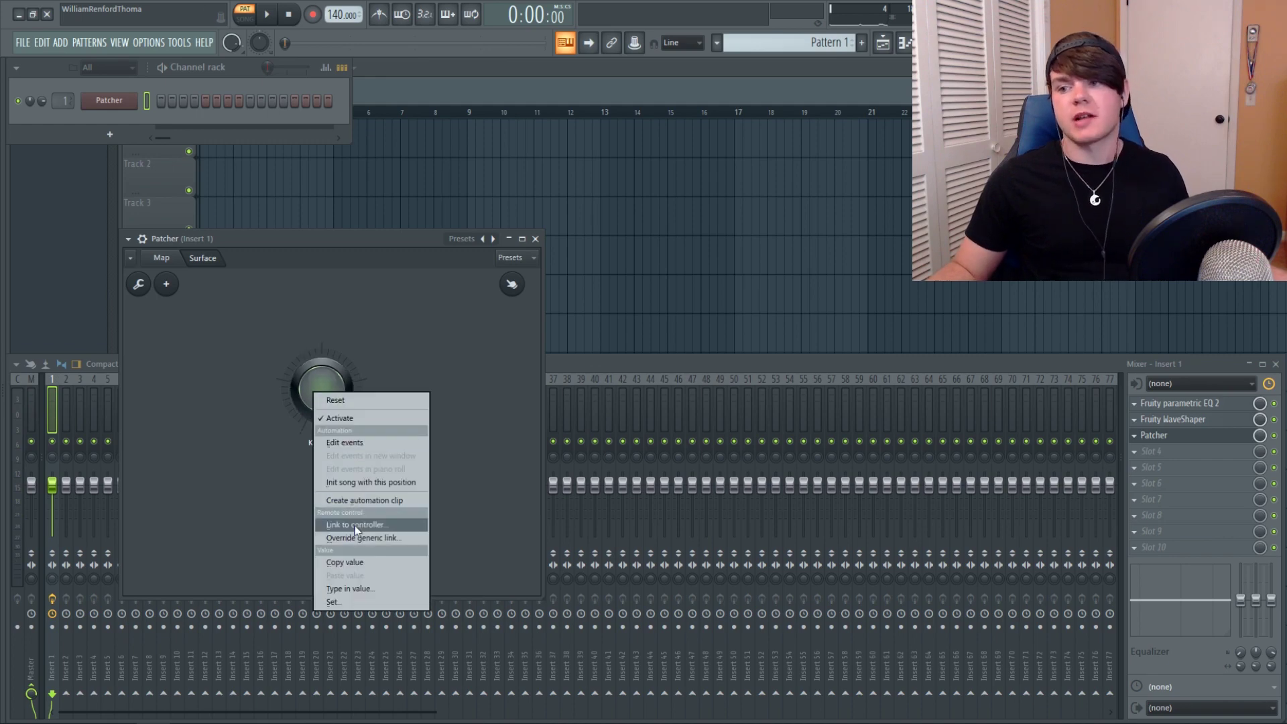
{"action": "left_click", "coordinate": [193, 284]}
{"action": "left_click", "coordinate": [176, 266]}
{"action": "left_click", "coordinate": [203, 257]}
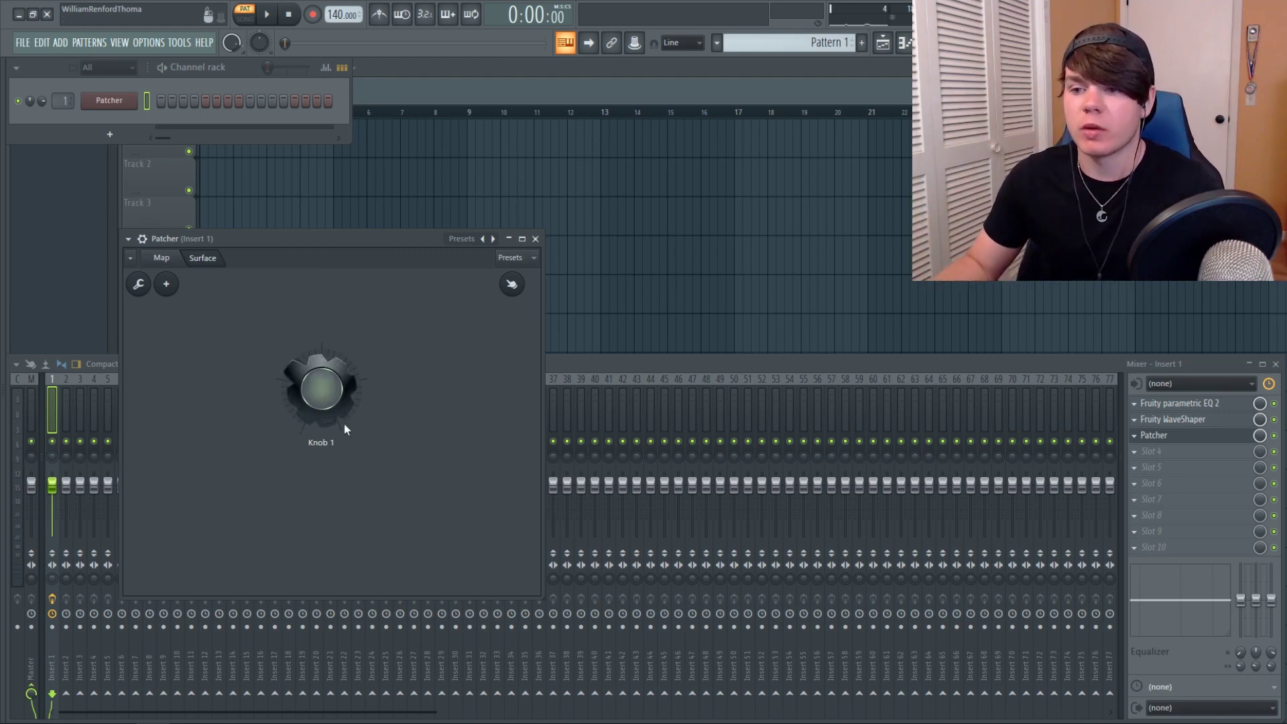
{"action": "left_click", "coordinate": [166, 286]}
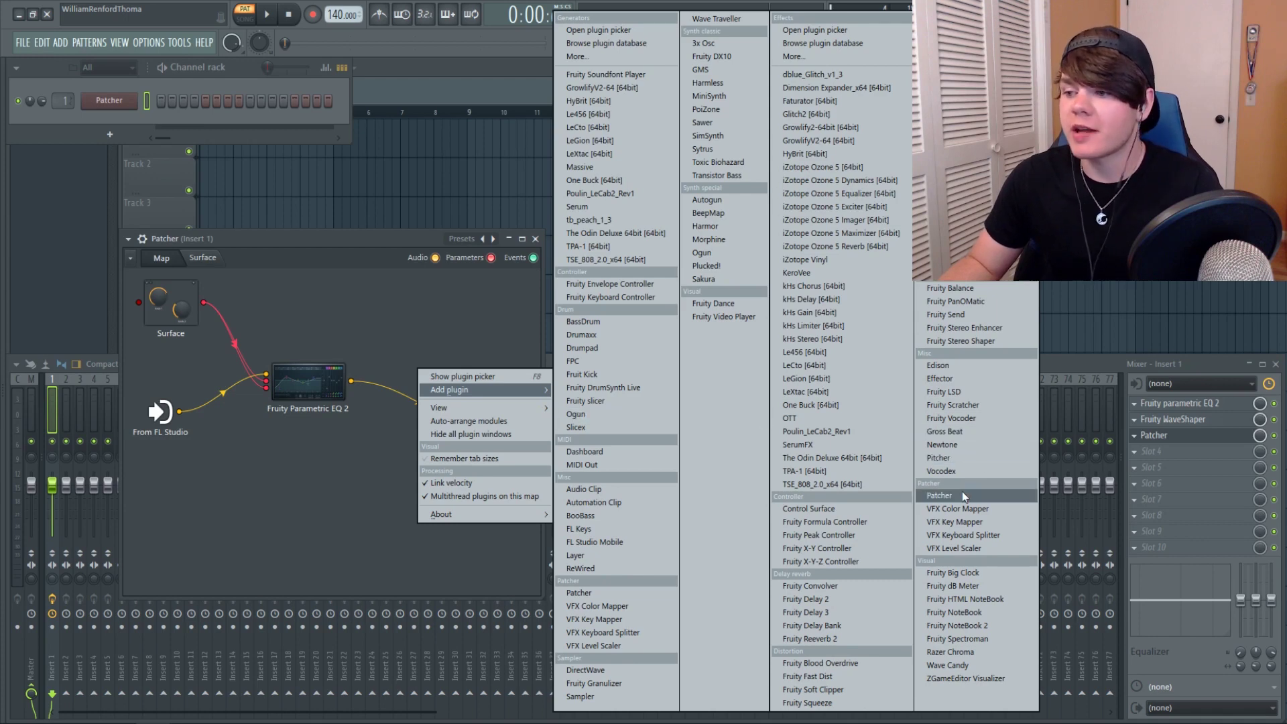
- Add a nested Patcher effect to the map and insert it between Fruity Parametric EQ 2 and To FL Studio
{"action": "left_click", "coordinate": [960, 496]}
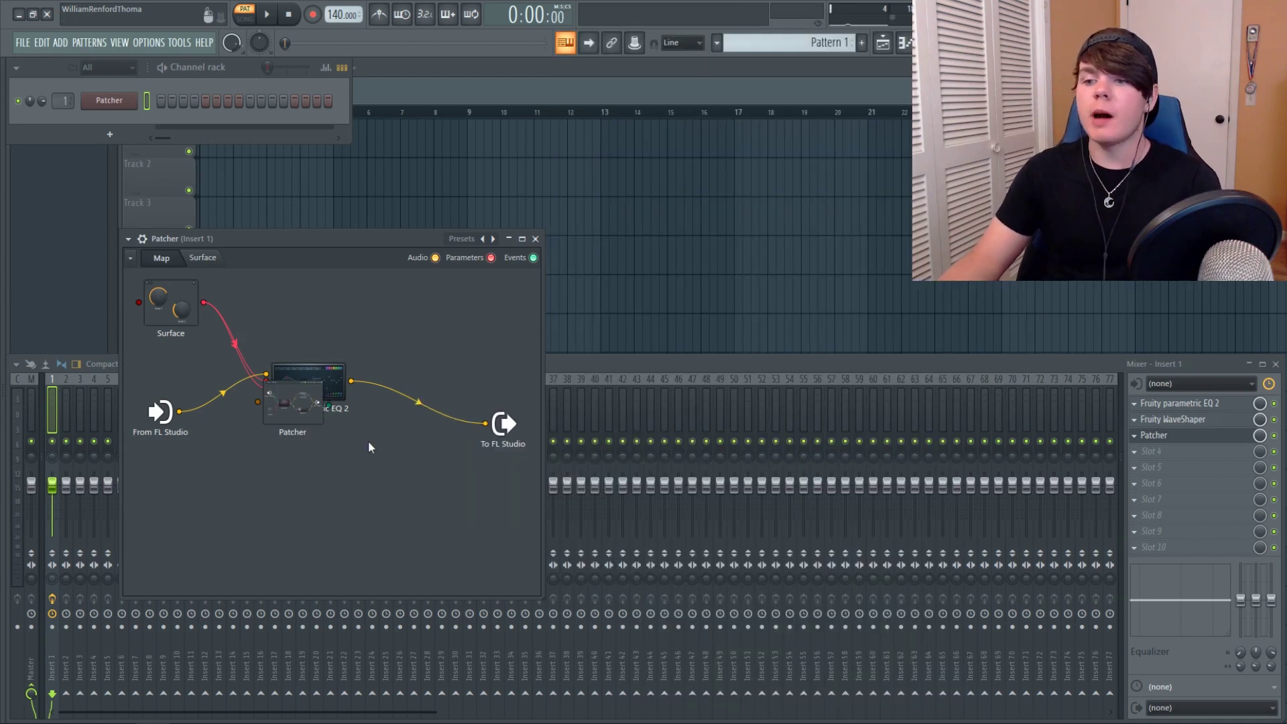
{"action": "left_click_drag", "start_coordinate": [447, 336], "coordinate": [426, 363]}
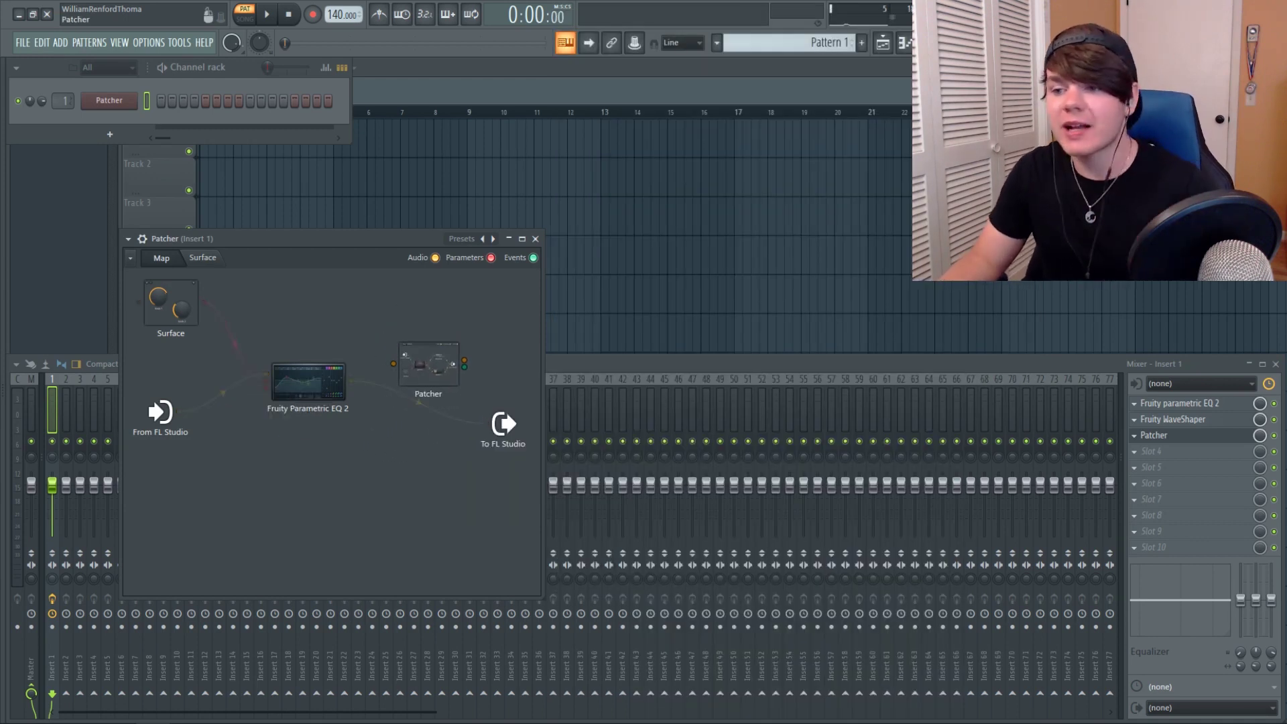
{"action": "left_click_drag", "start_coordinate": [485, 423], "coordinate": [410, 397]}
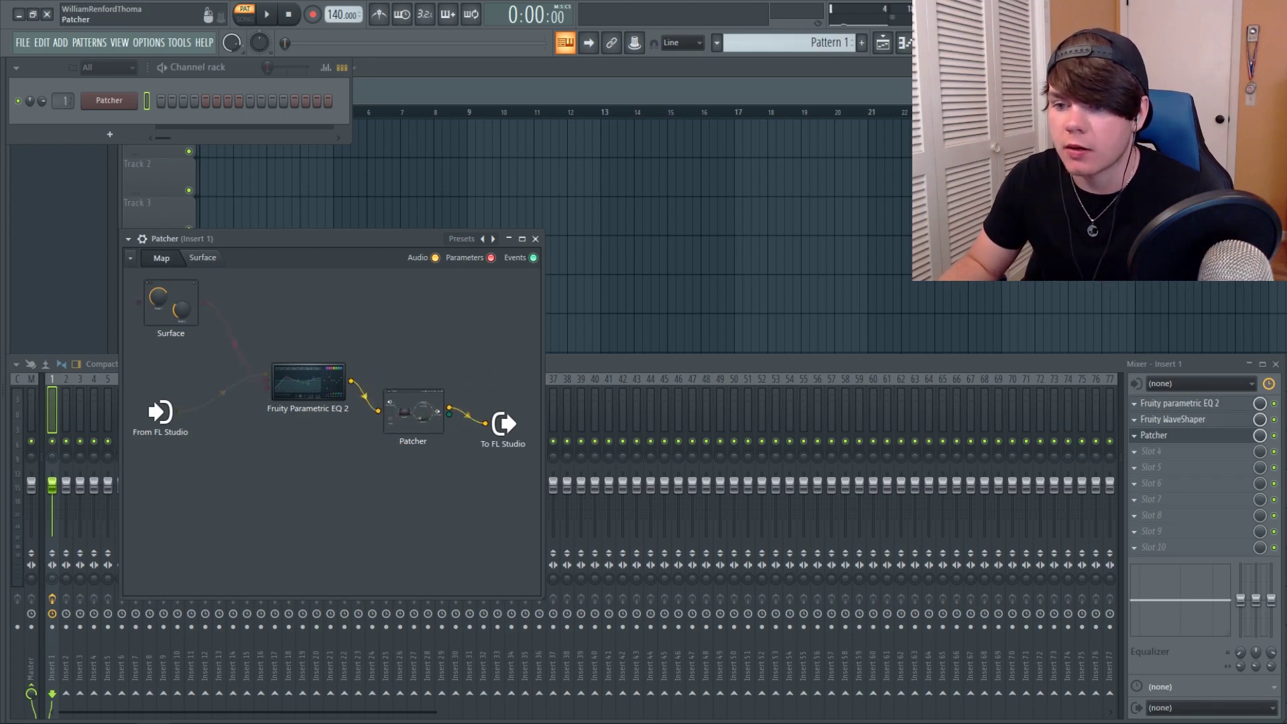
- Load the Simple Phat Rack preset in the nested Patcher, close its window, and delete the nested Patcher from the map
{"action": "double_click", "coordinate": [422, 367]}
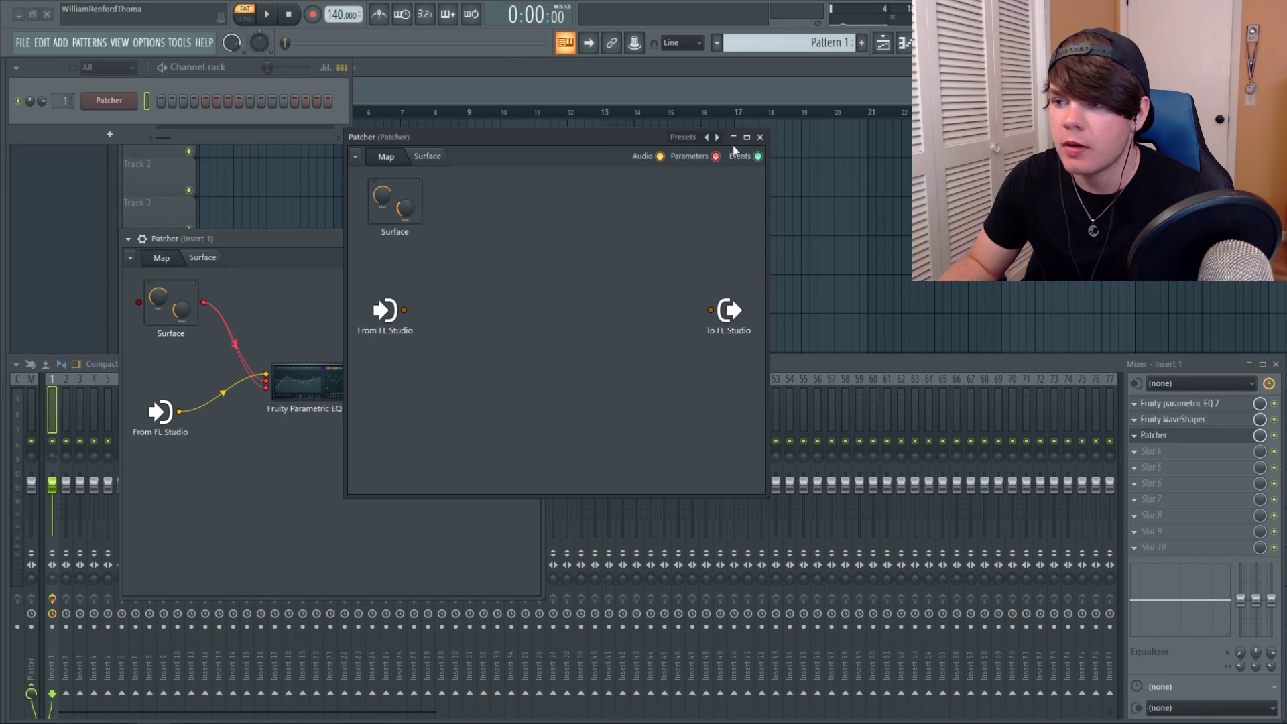
{"action": "left_click", "coordinate": [690, 139]}
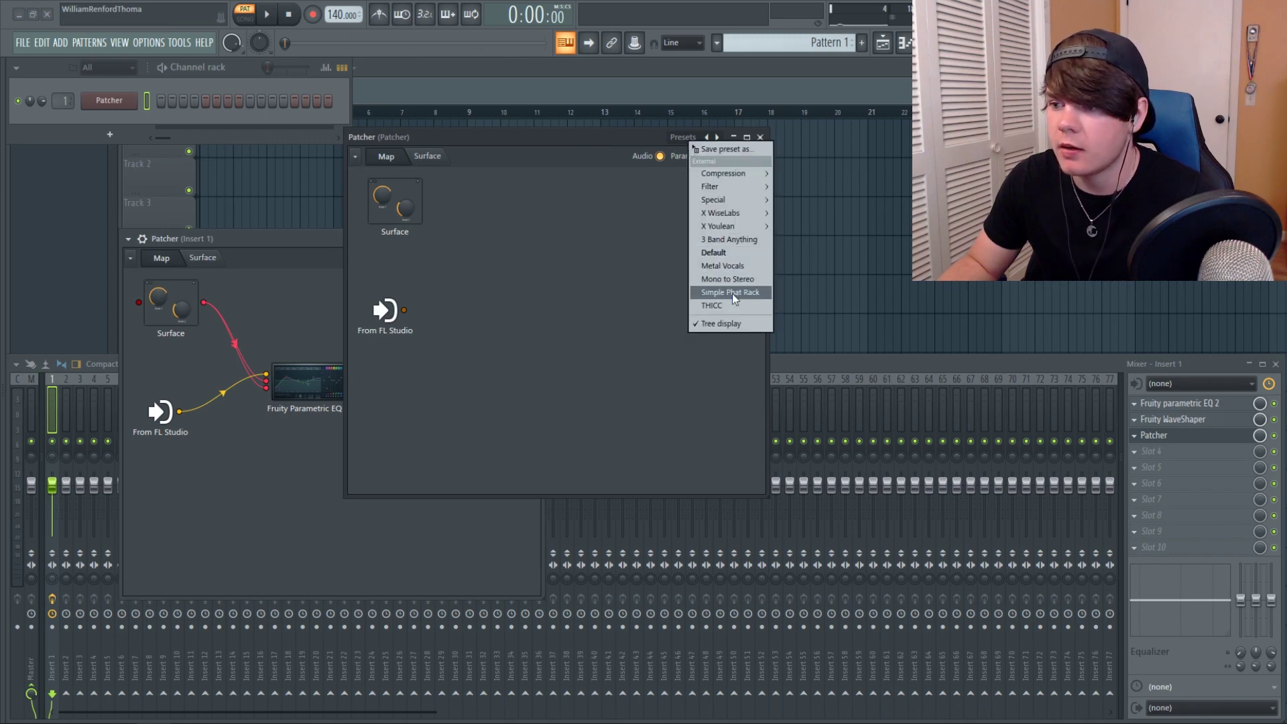
{"action": "left_click", "coordinate": [749, 291]}
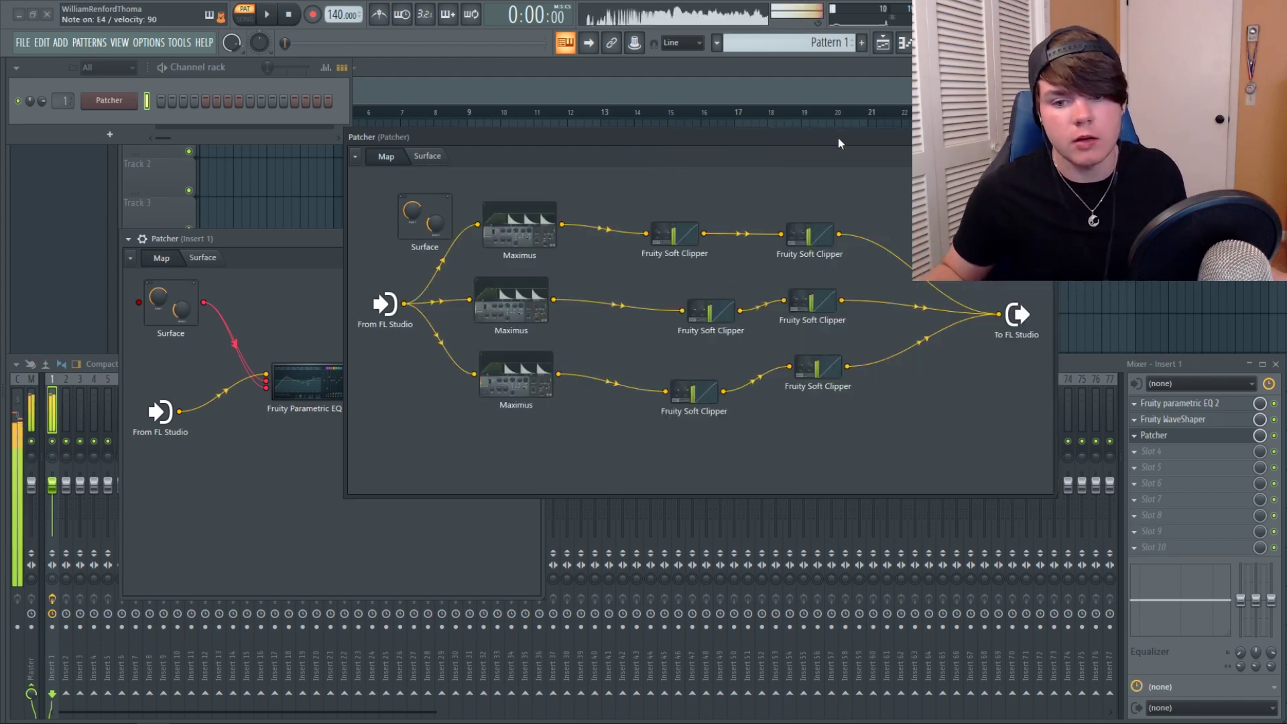
{"action": "left_click", "coordinate": [1047, 137]}
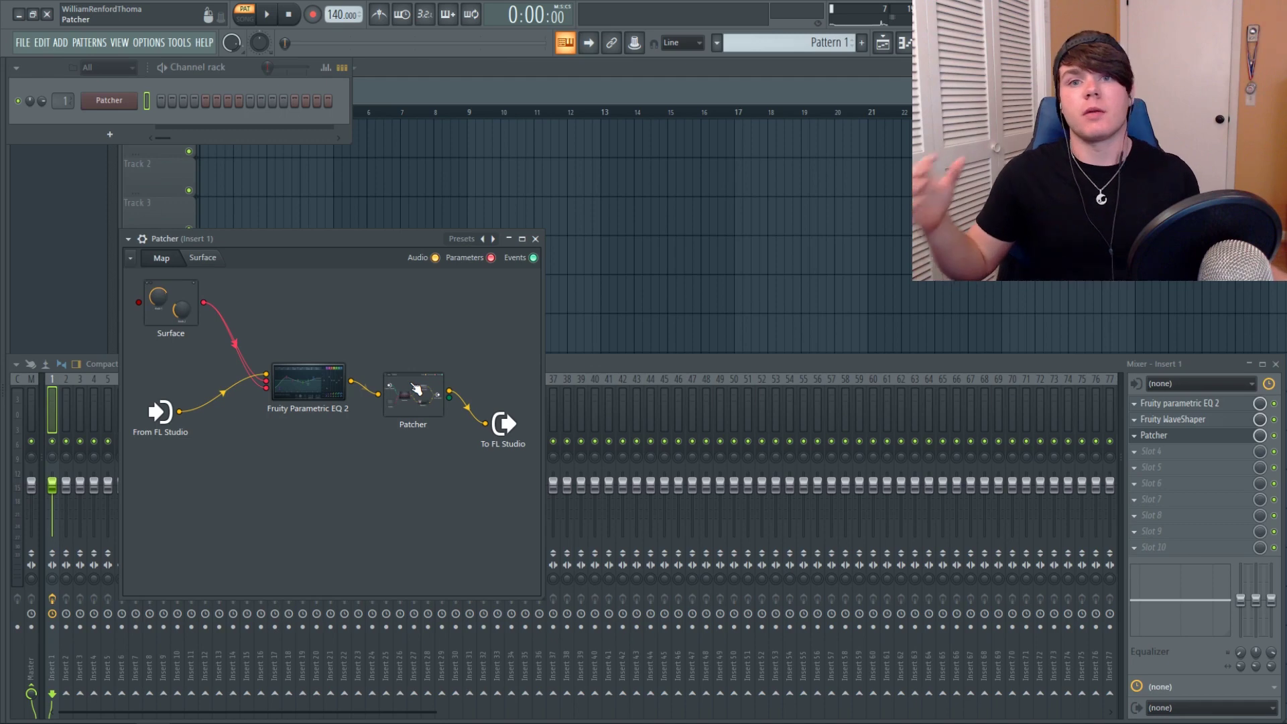
{"action": "key", "text": "Delete"}
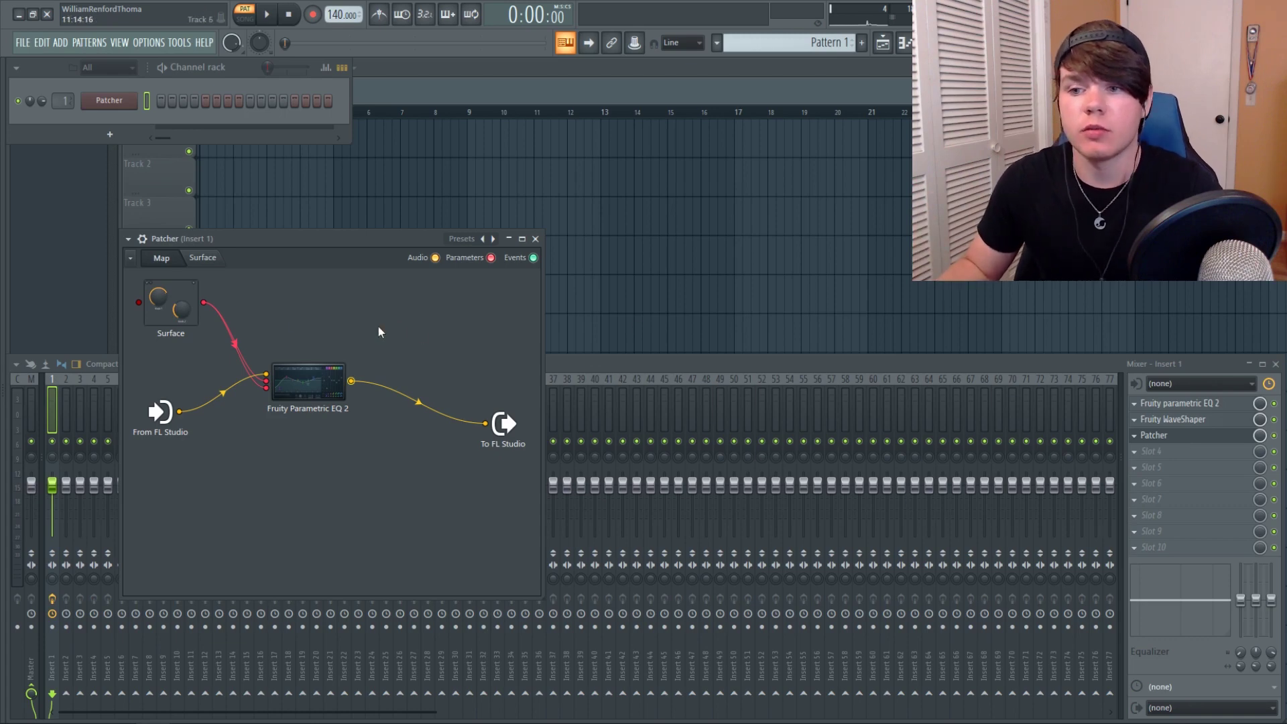
- Load the AmpCab preset into the main Patcher and widen its window to show the map
{"action": "left_click", "coordinate": [129, 239]}
{"action": "mouse_move", "coordinate": [144, 277]}
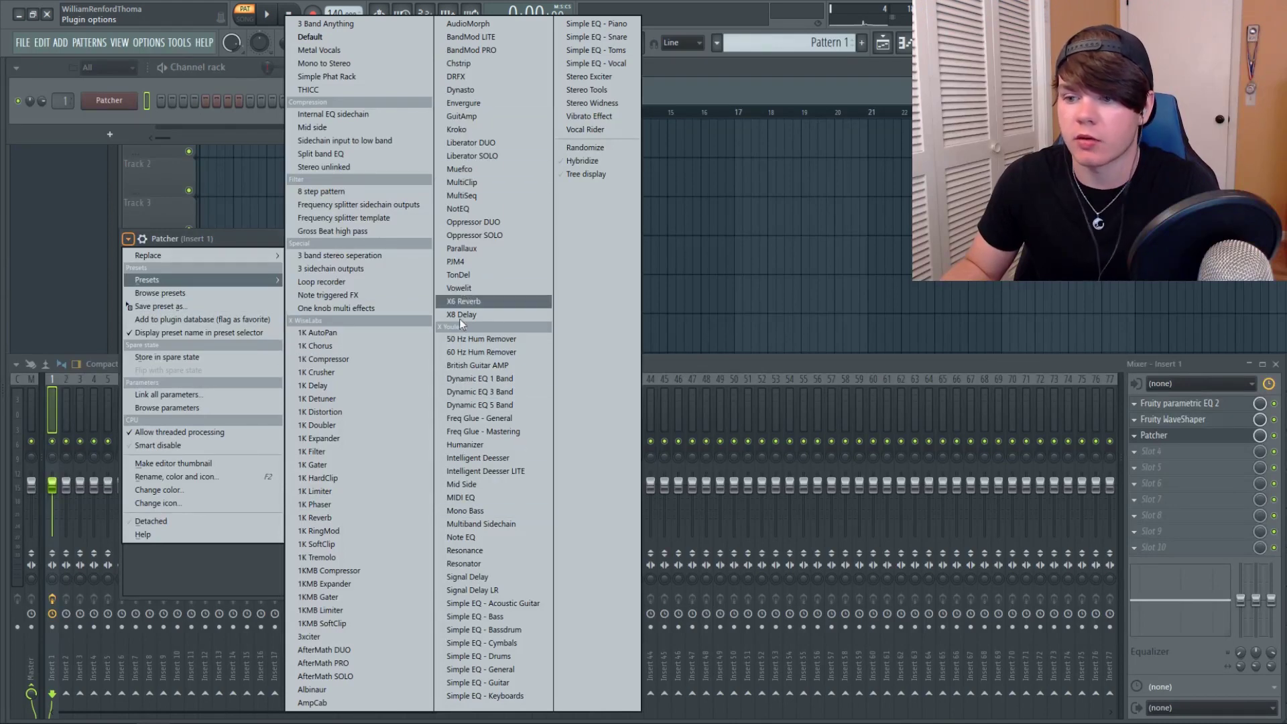
{"action": "left_click", "coordinate": [320, 704]}
{"action": "left_click_drag", "start_coordinate": [1078, 290], "coordinate": [1214, 322]}
- Examine the AmpCab preset's documentation note, its surface controls, and the routing on its map
{"action": "double_click", "coordinate": [936, 505]}
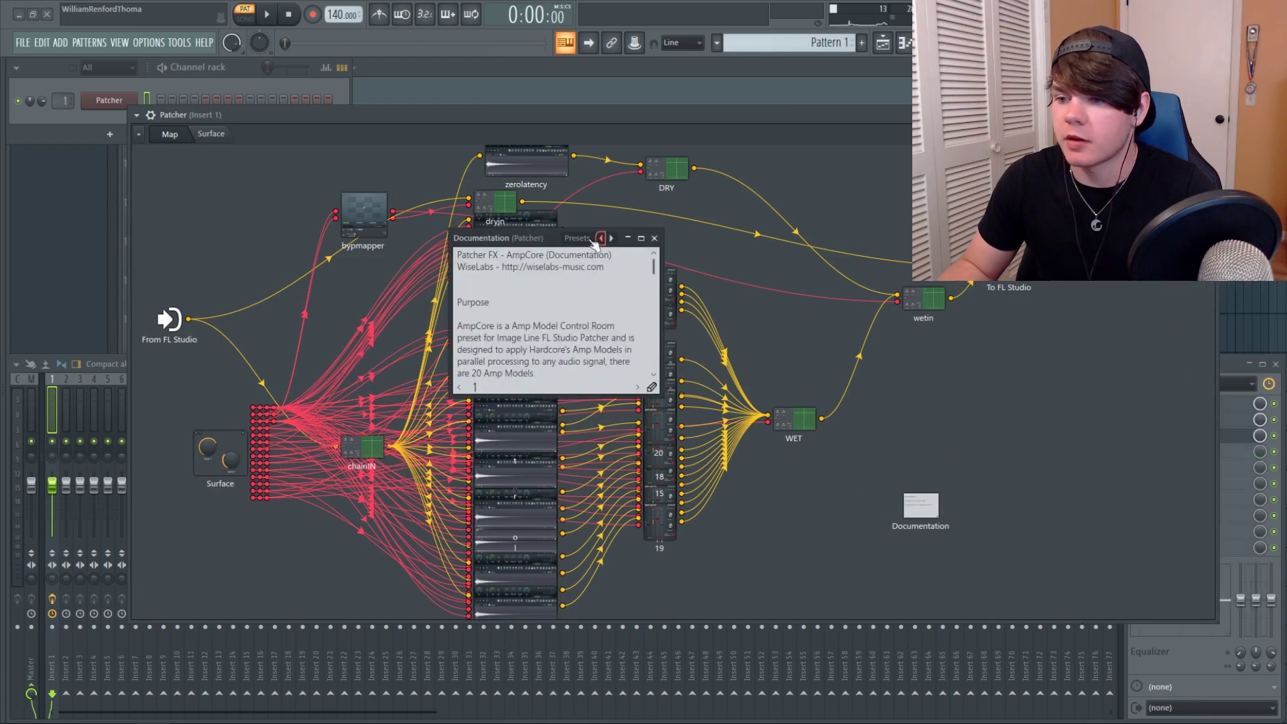
{"action": "scroll", "coordinate": [513, 335], "scroll_direction": "down", "scroll_amount": 10}
{"action": "scroll", "coordinate": [513, 335], "scroll_direction": "up", "scroll_amount": 10}
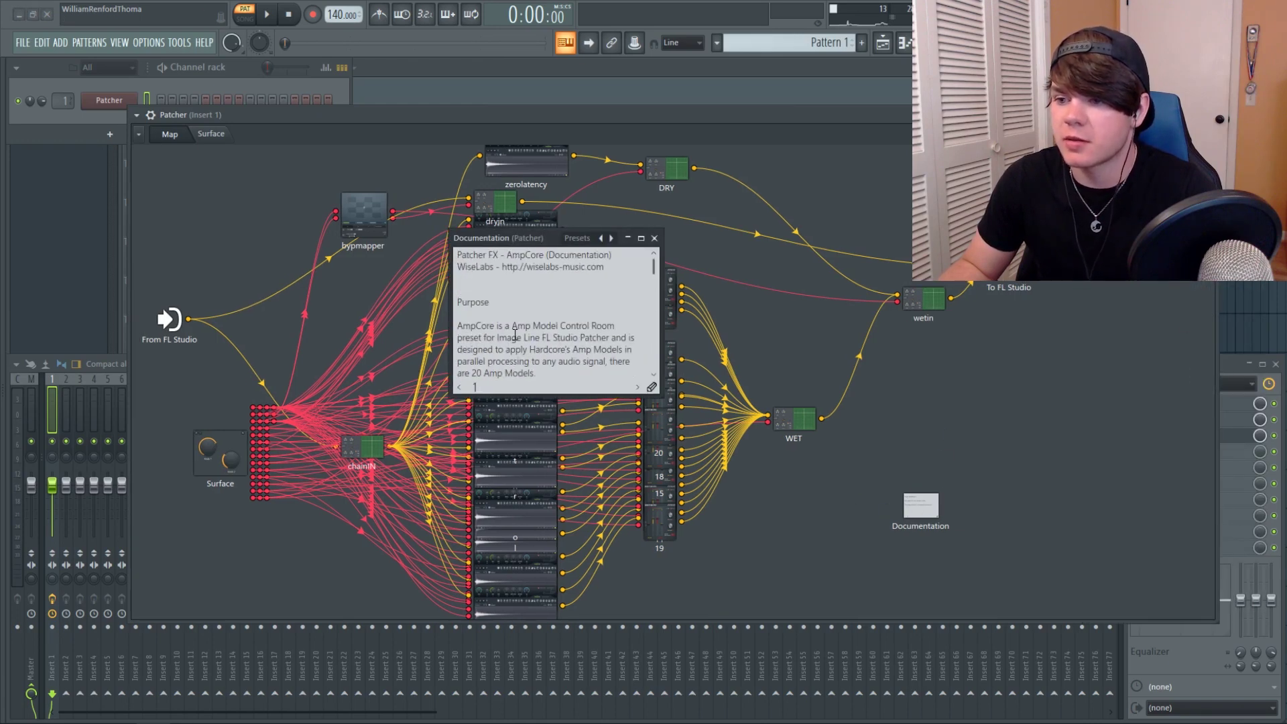
{"action": "left_click", "coordinate": [654, 238]}
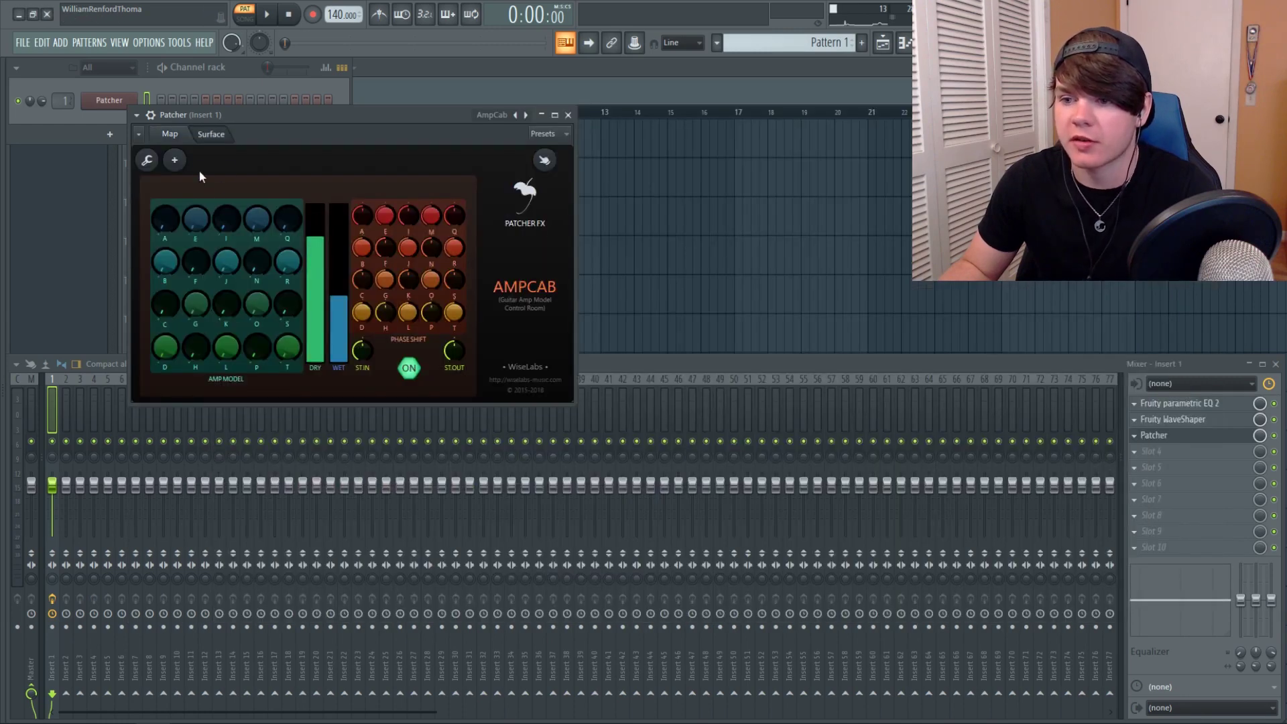
{"action": "left_click", "coordinate": [172, 140]}
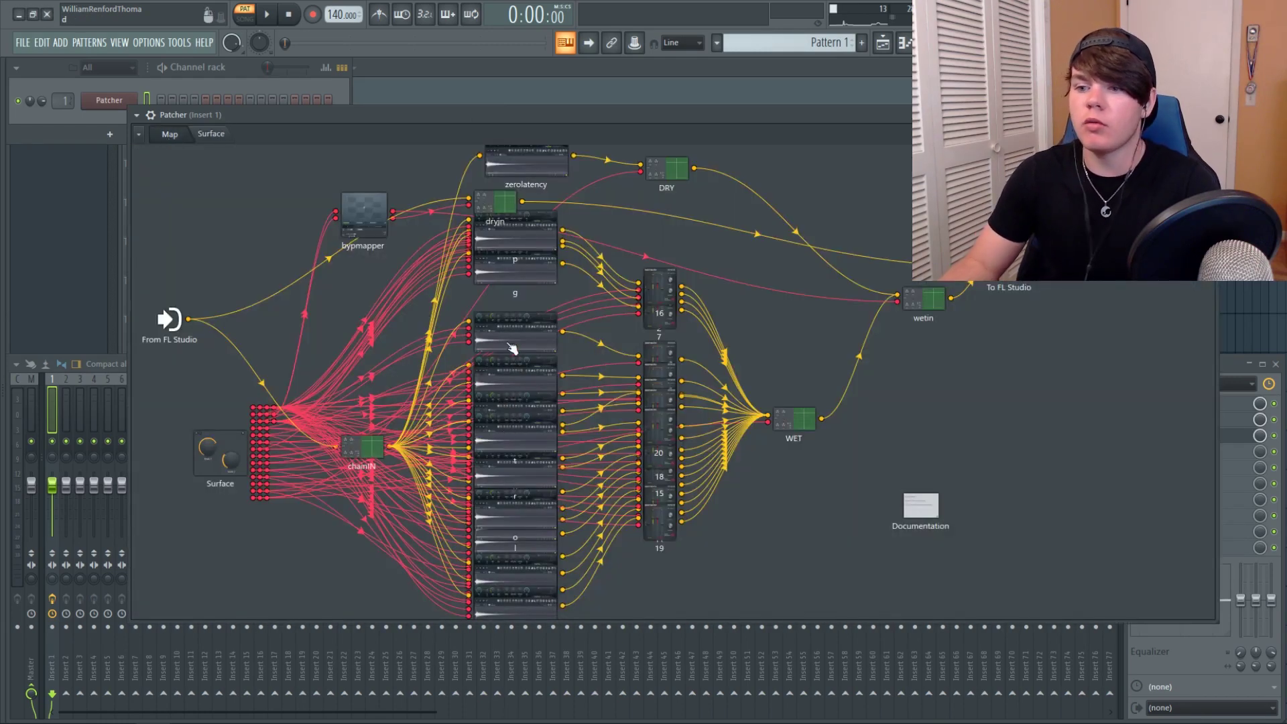